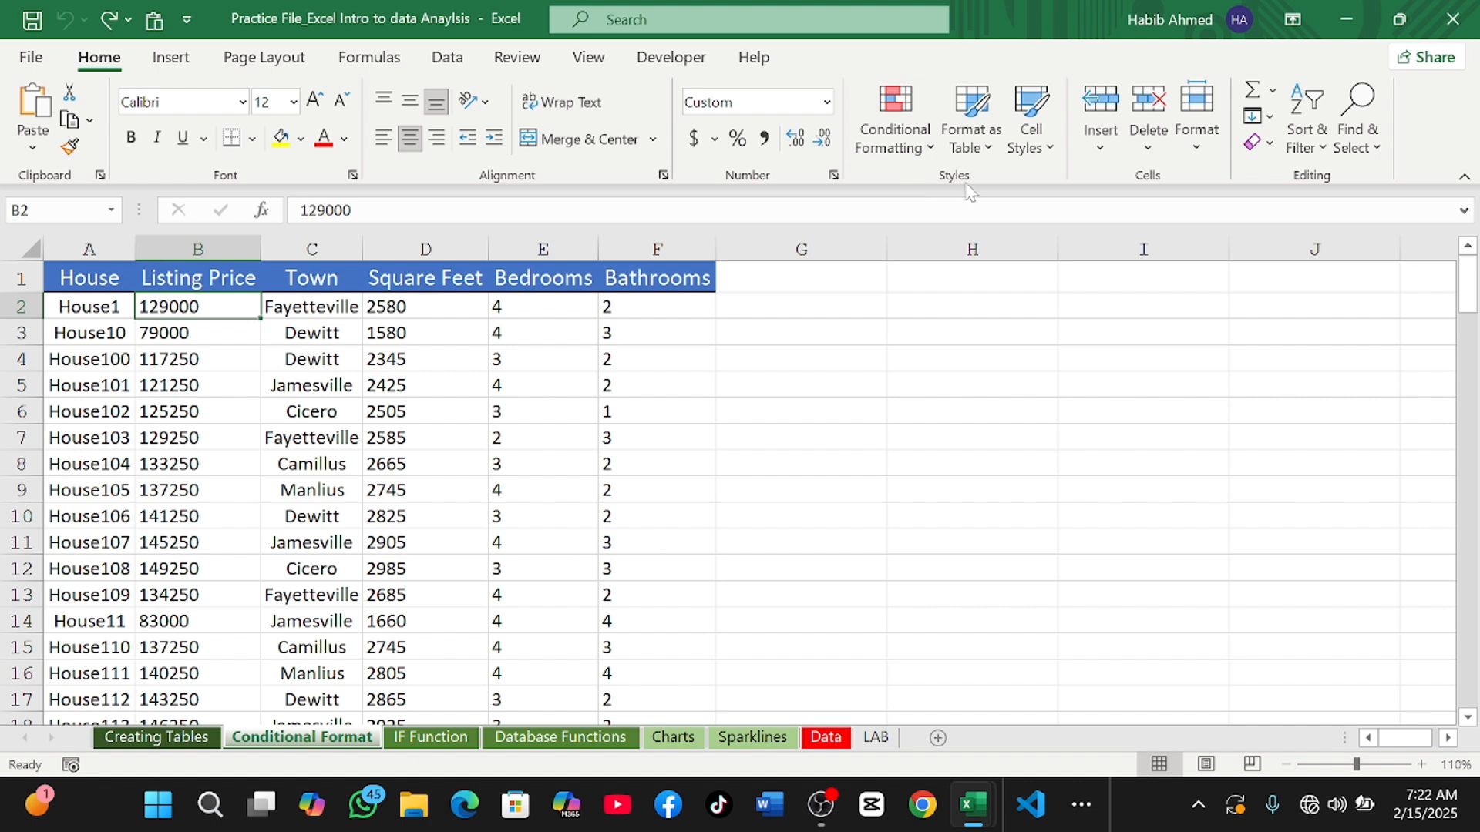
# Step: Examine the conditional formatting categories: highlight cells rules, top/bottom rules, data bars, color scales and icon sets
pyautogui.click(903, 139)
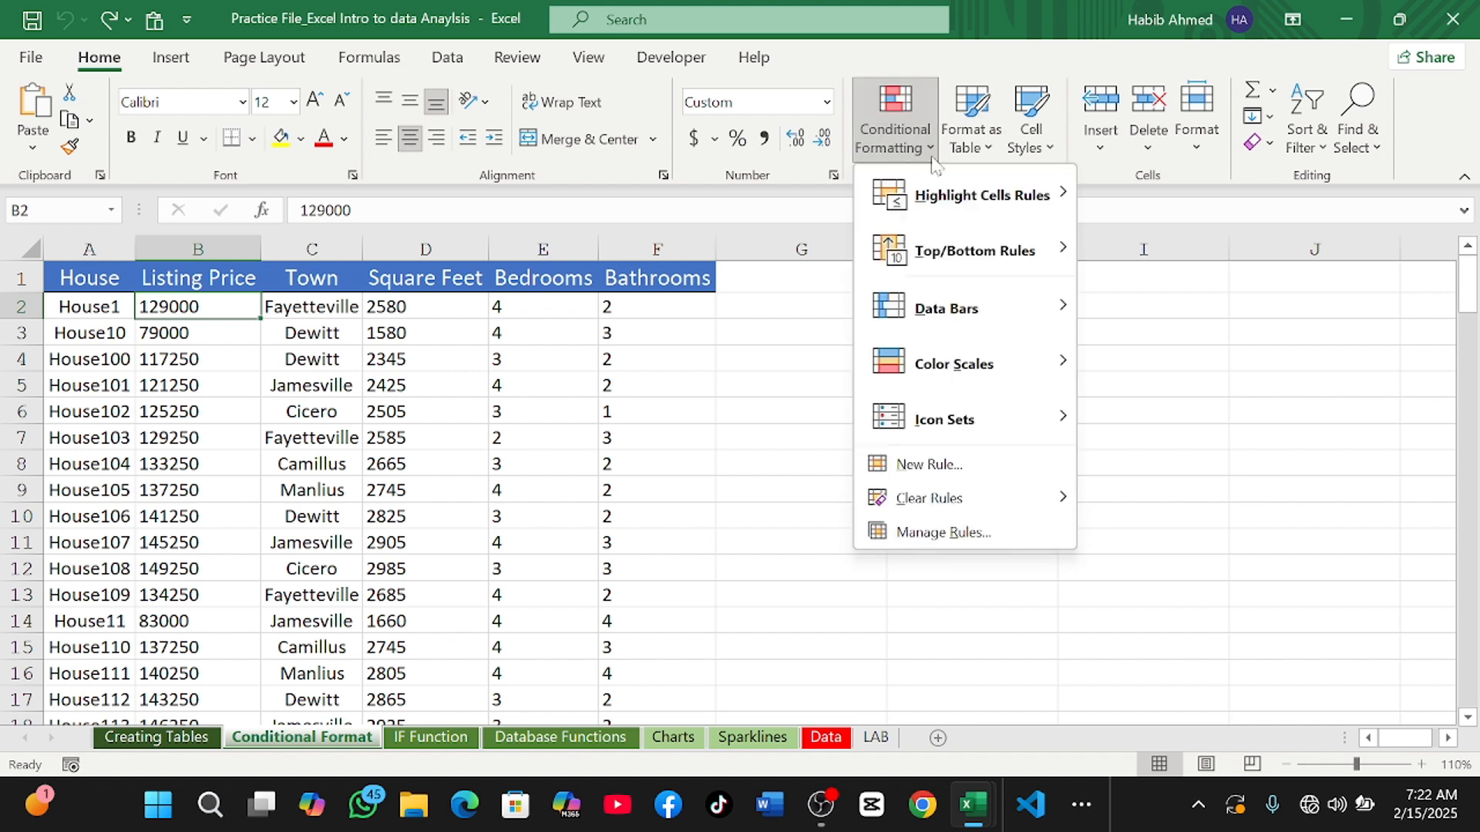
pyautogui.click(828, 380)
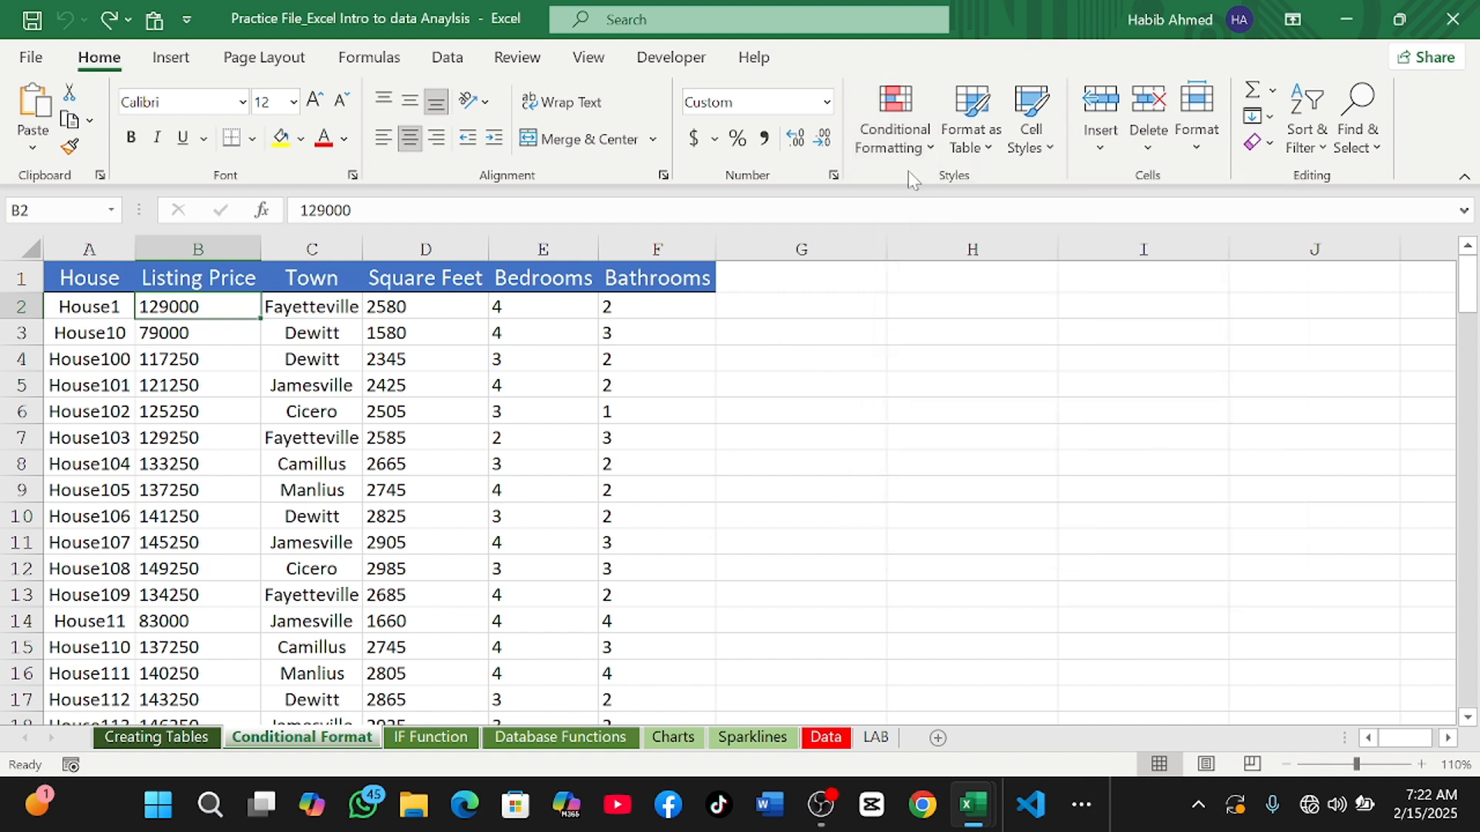
pyautogui.click(925, 149)
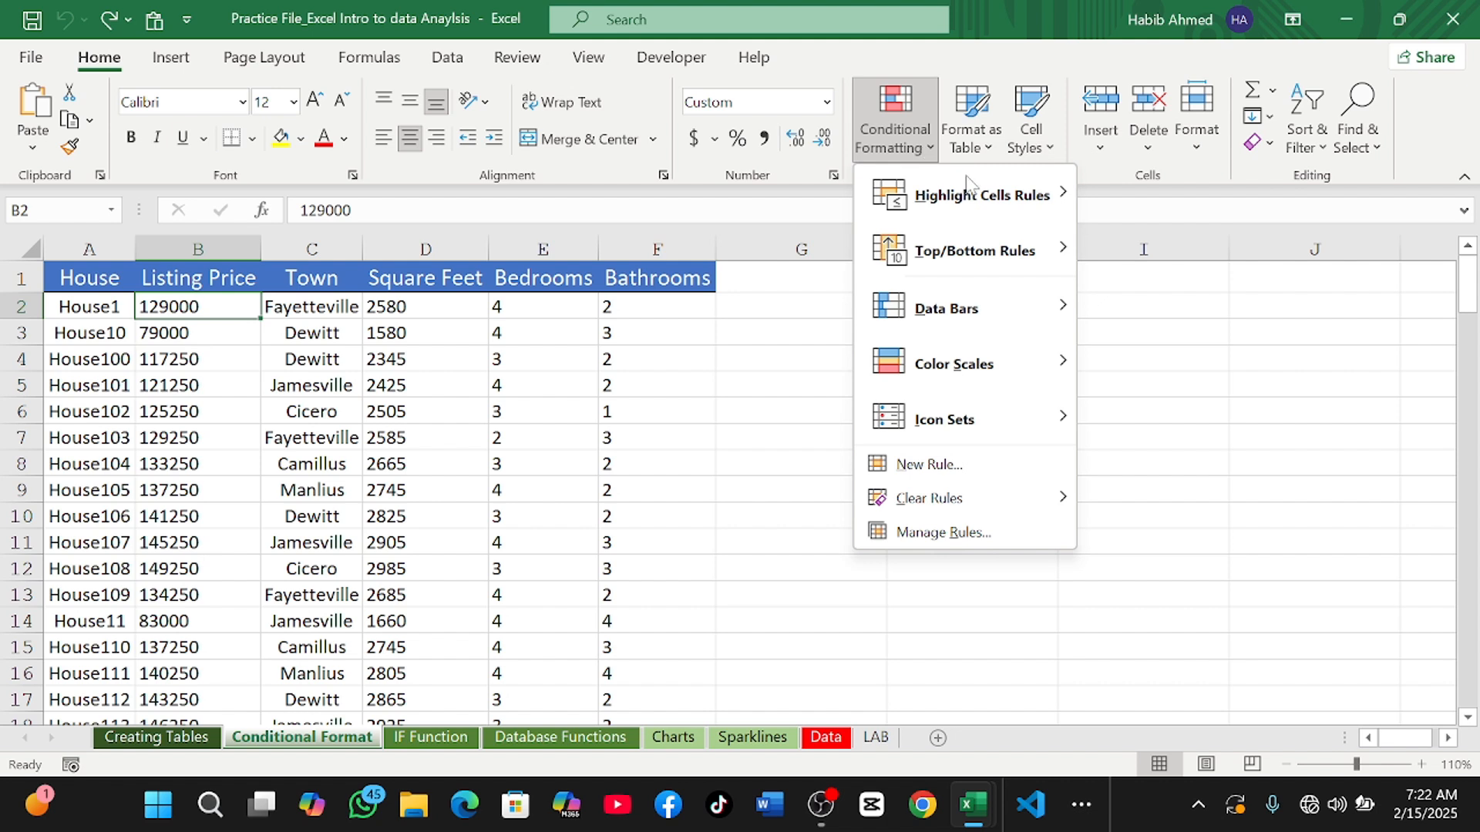
pyautogui.moveTo(961, 202)
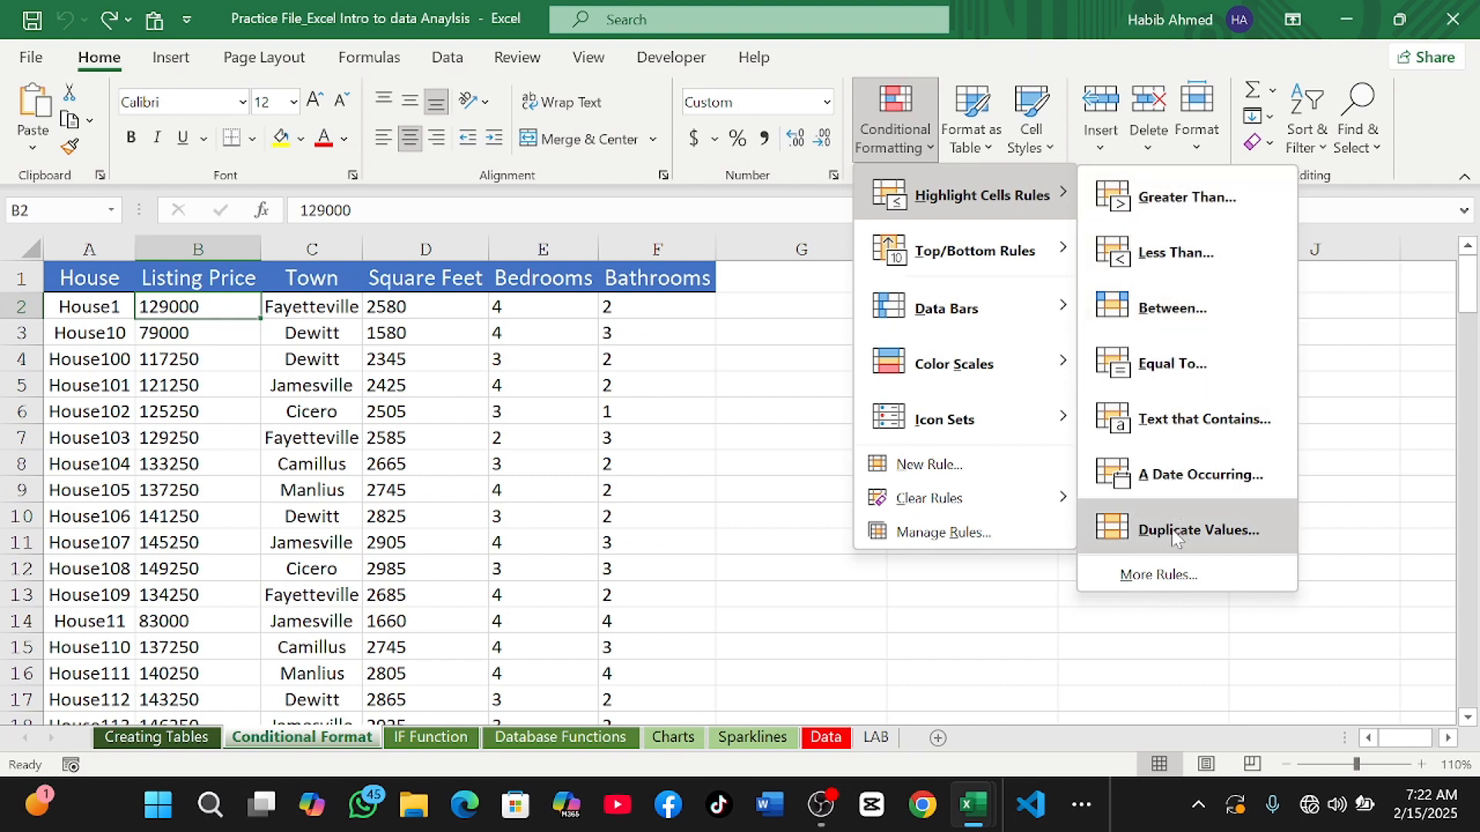
pyautogui.moveTo(963, 262)
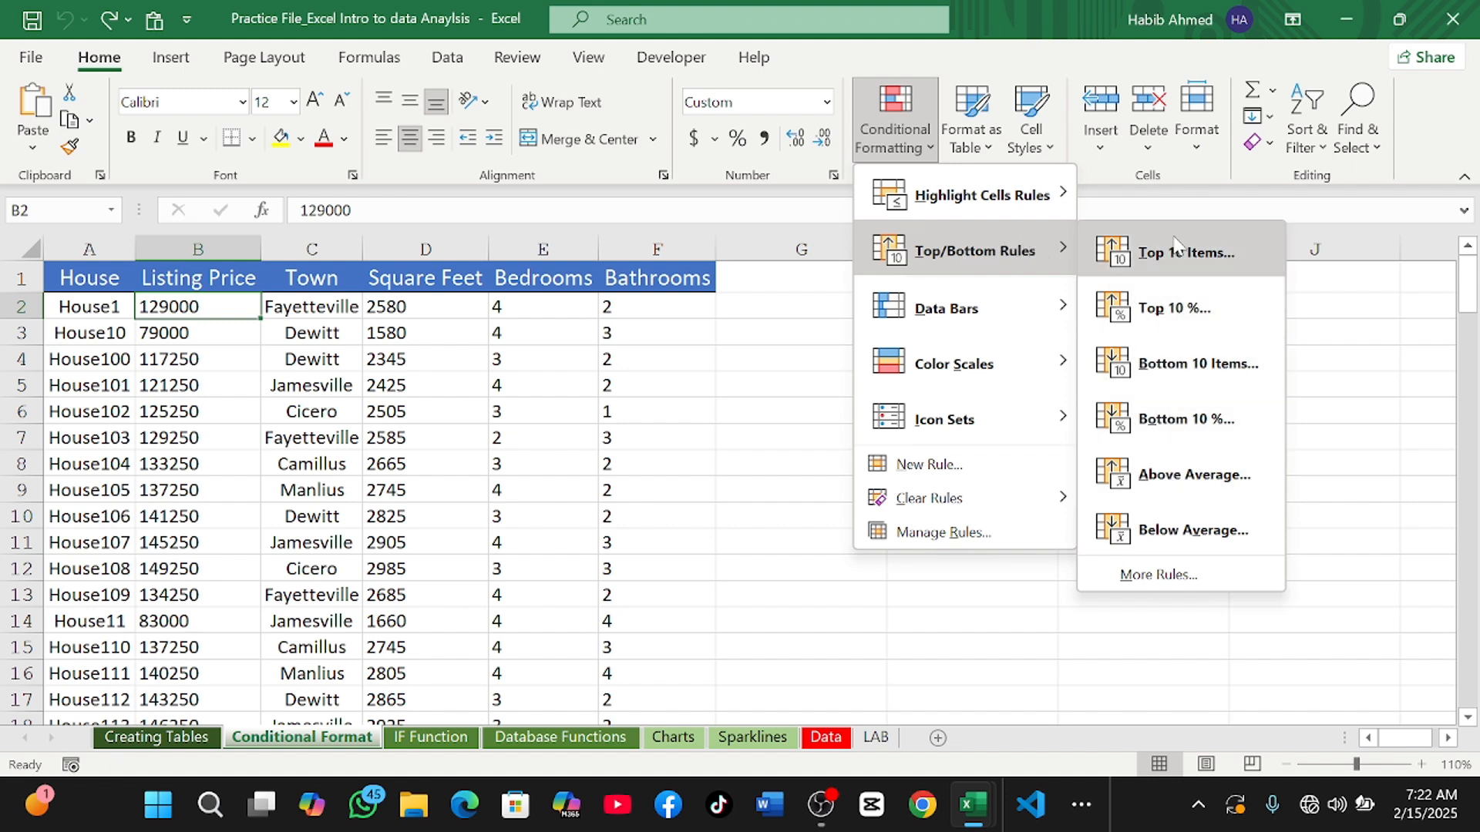
pyautogui.moveTo(949, 299)
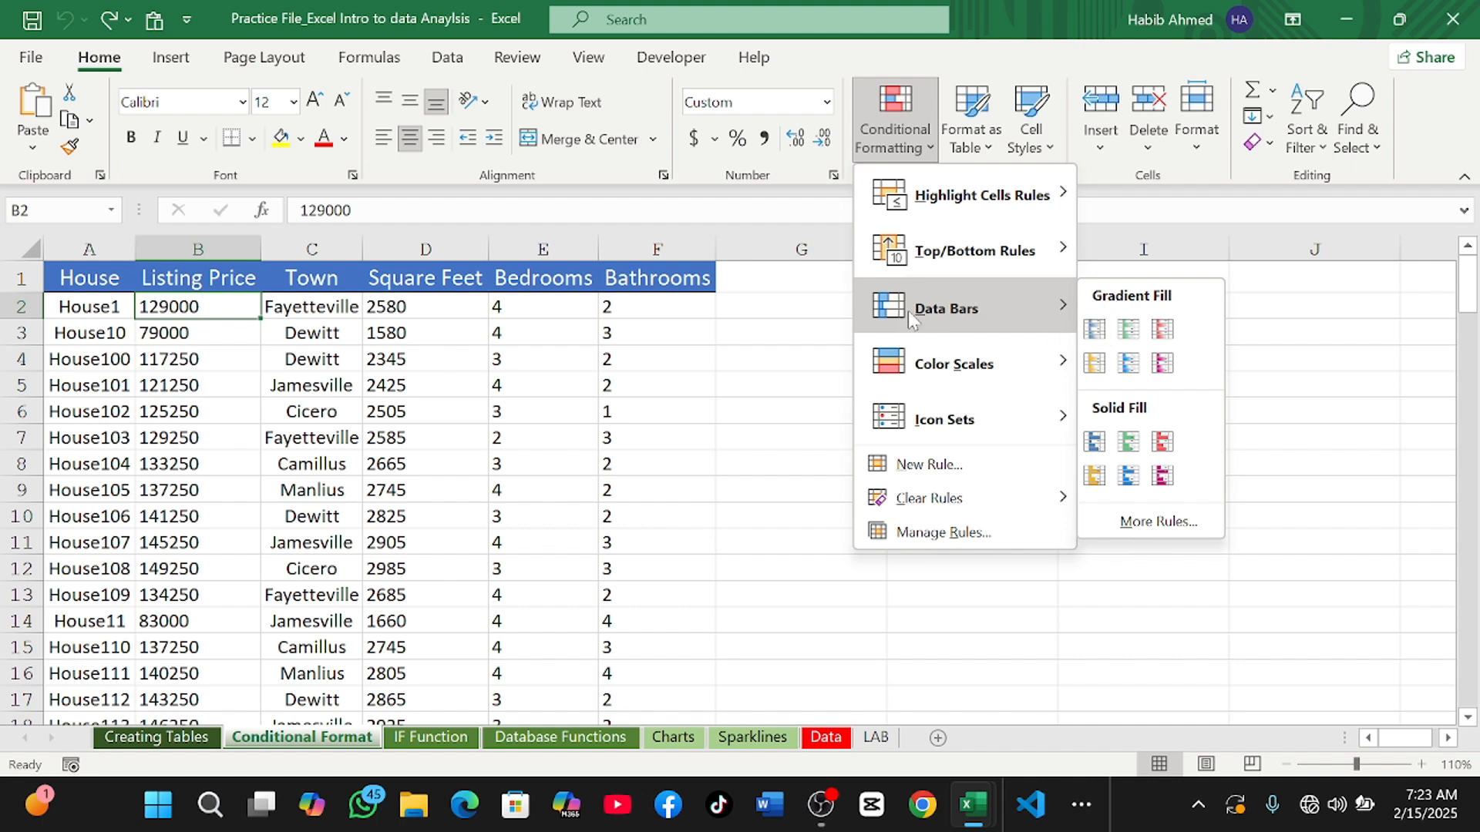
pyautogui.moveTo(954, 371)
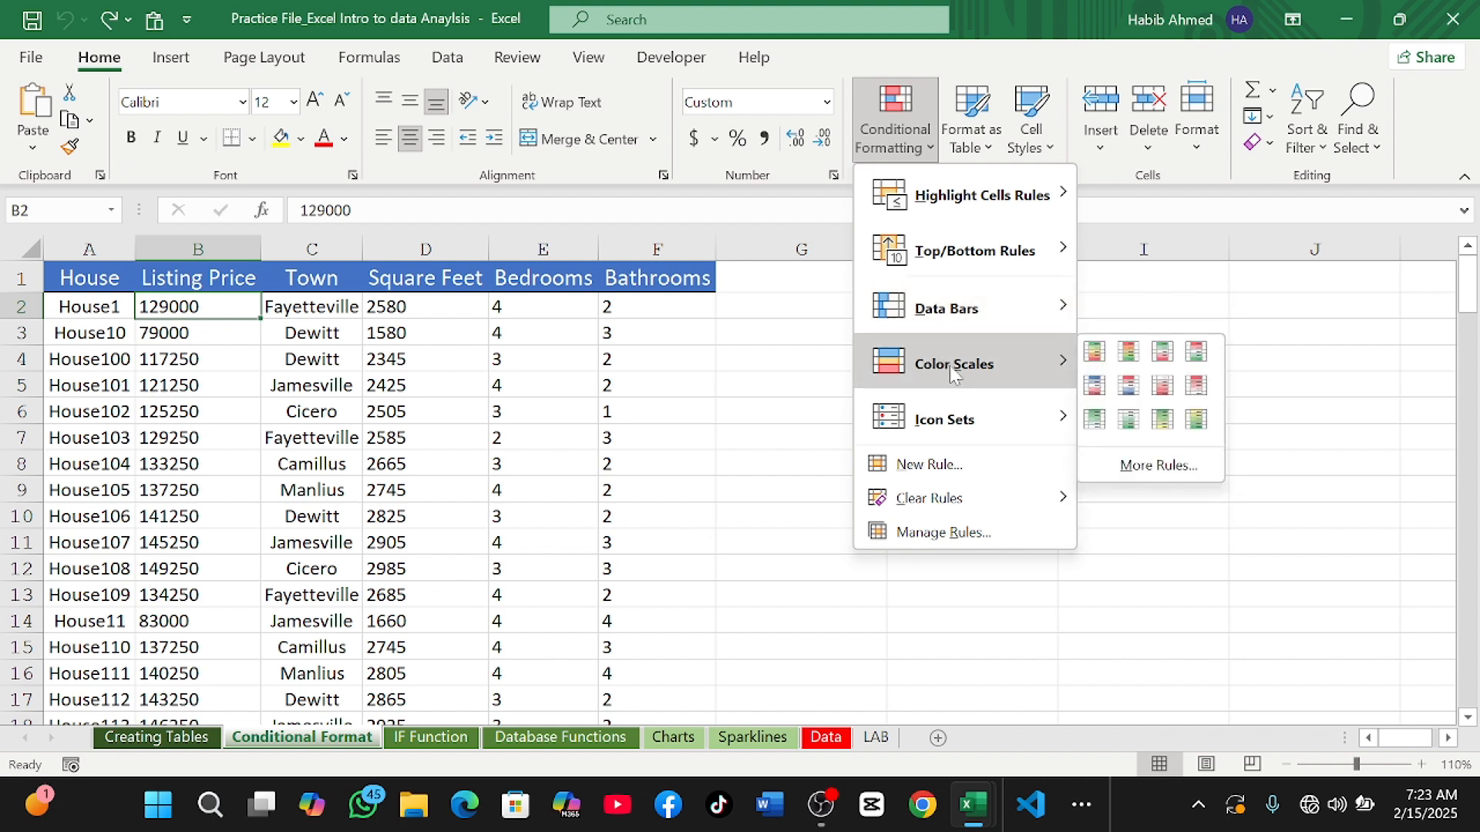
pyautogui.moveTo(955, 422)
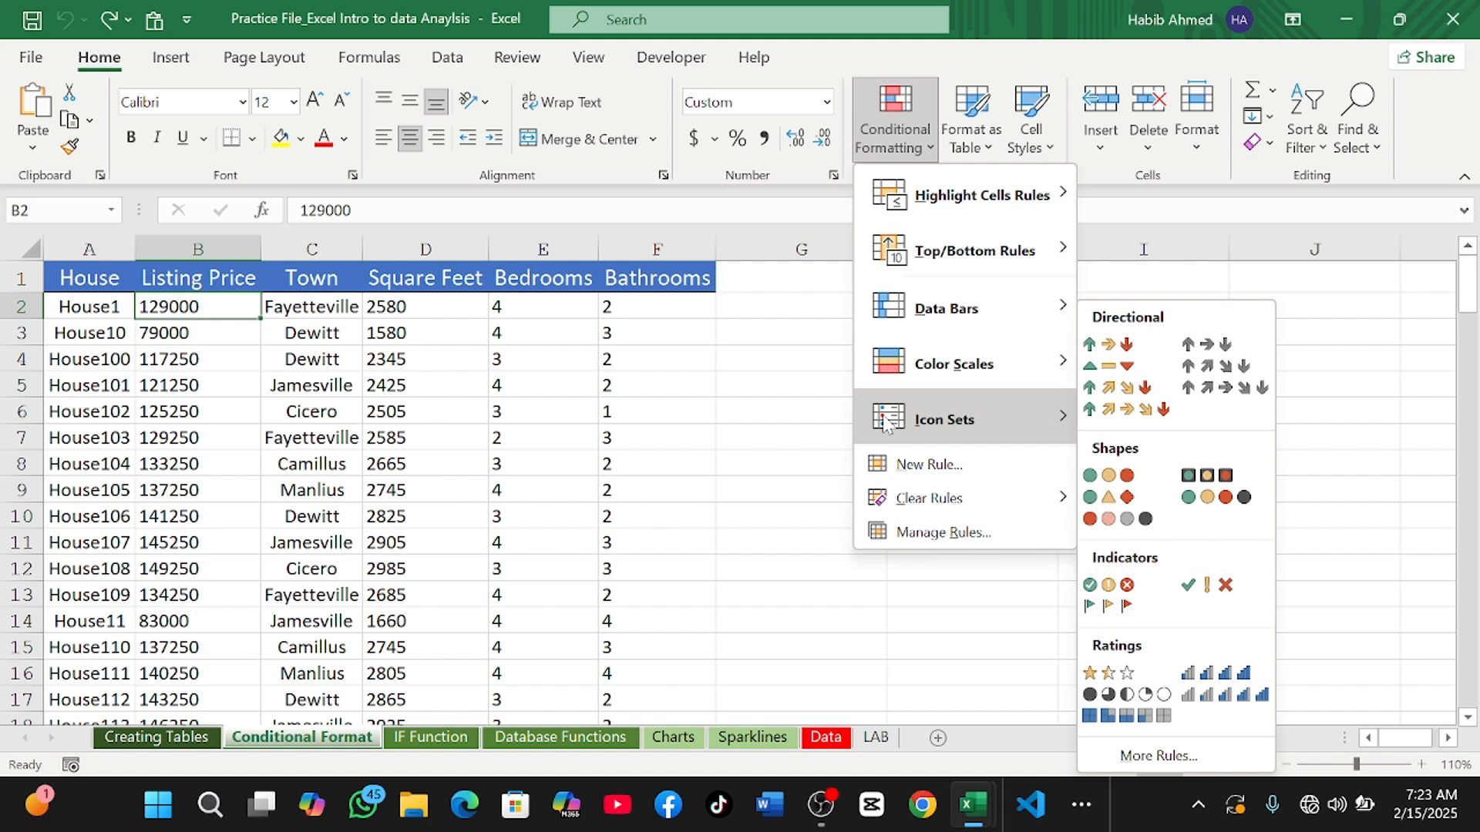
pyautogui.click(754, 459)
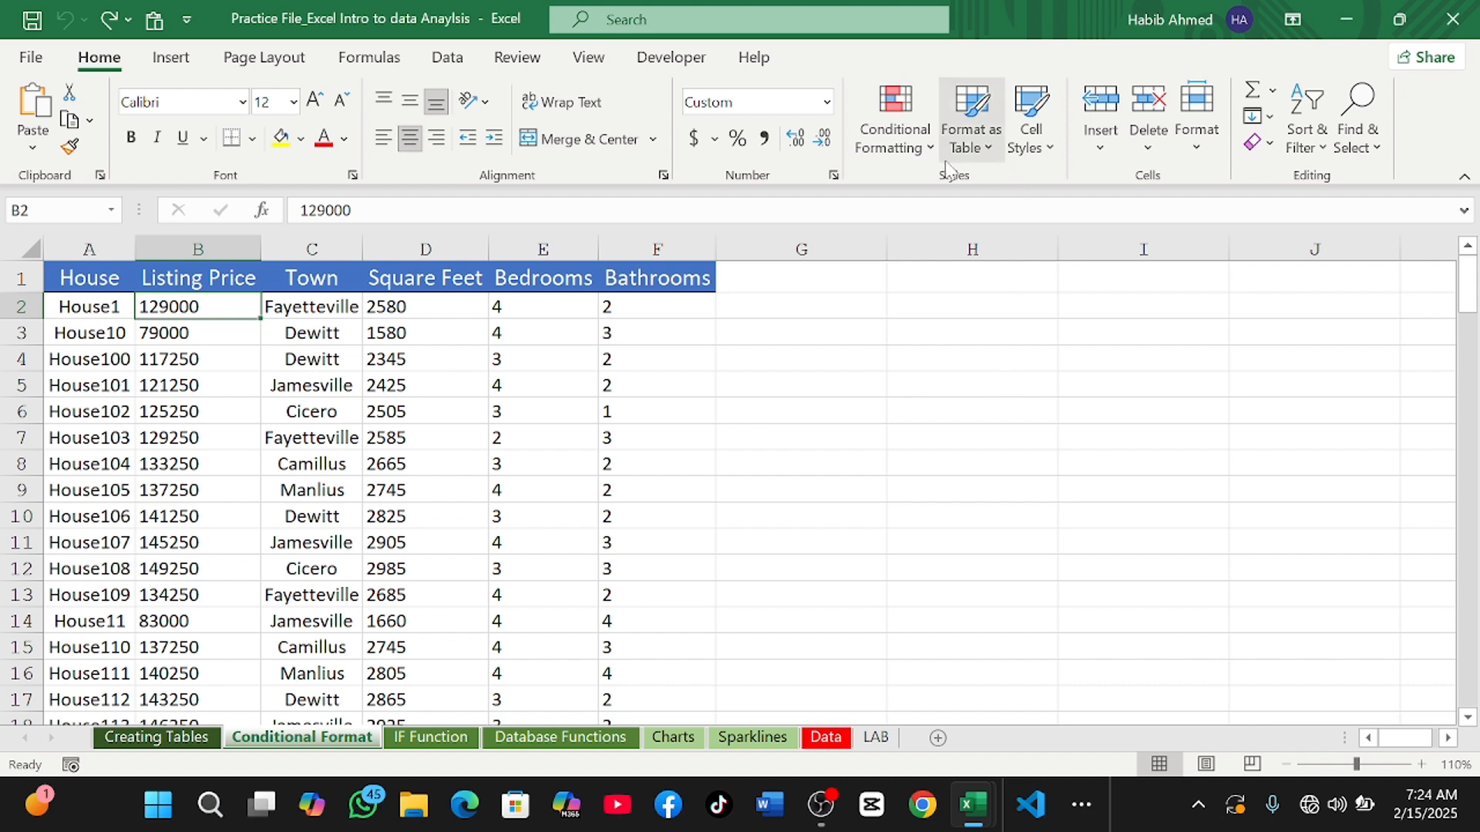
# Step: Apply blue solid-fill data bars to the Listing Price values in B2:B133
pyautogui.click(914, 143)
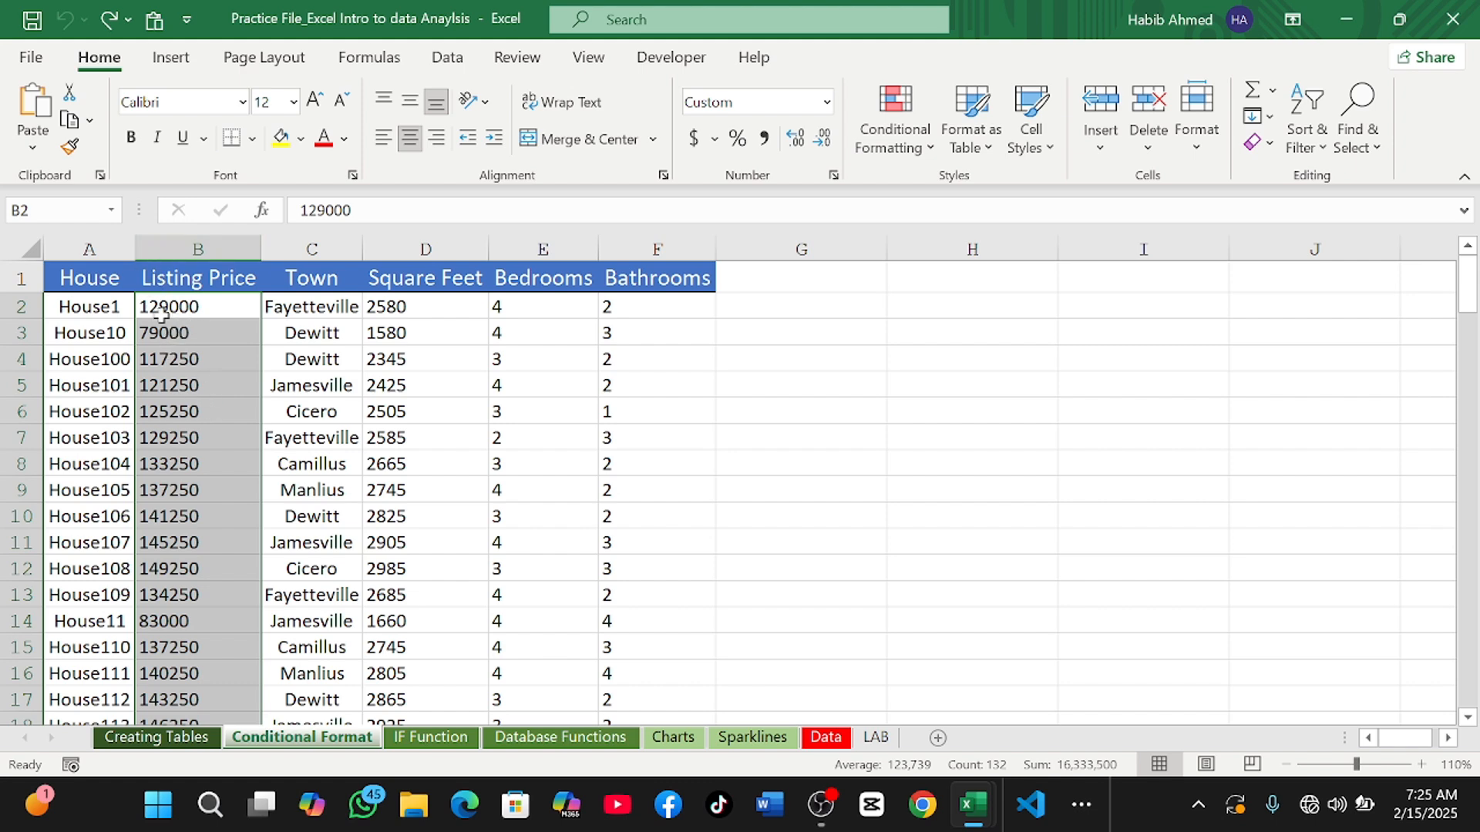
pyautogui.scroll(-4, 169, 389)
pyautogui.scroll(4, 169, 389)
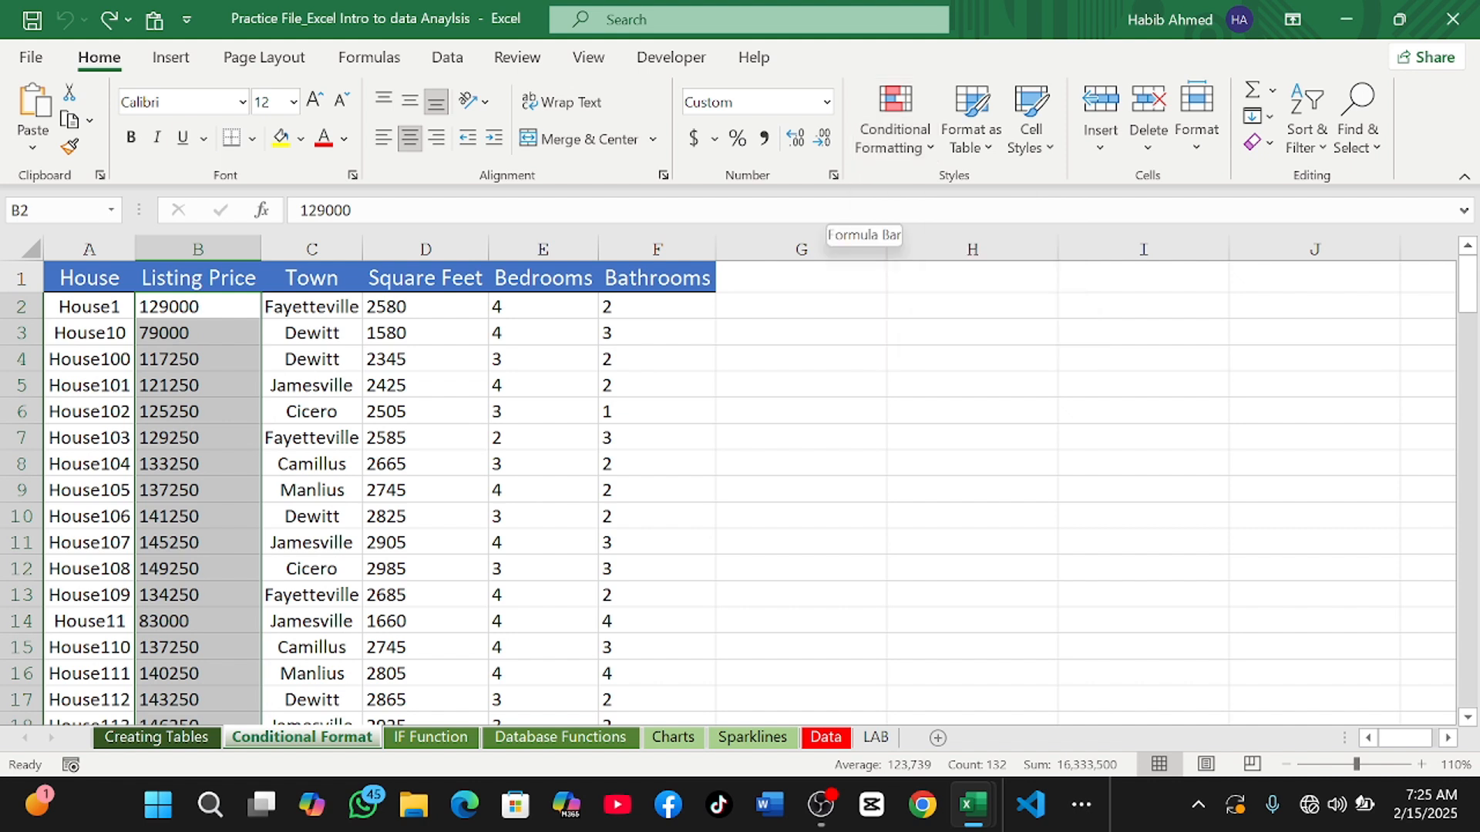
pyautogui.click(923, 128)
pyautogui.moveTo(938, 330)
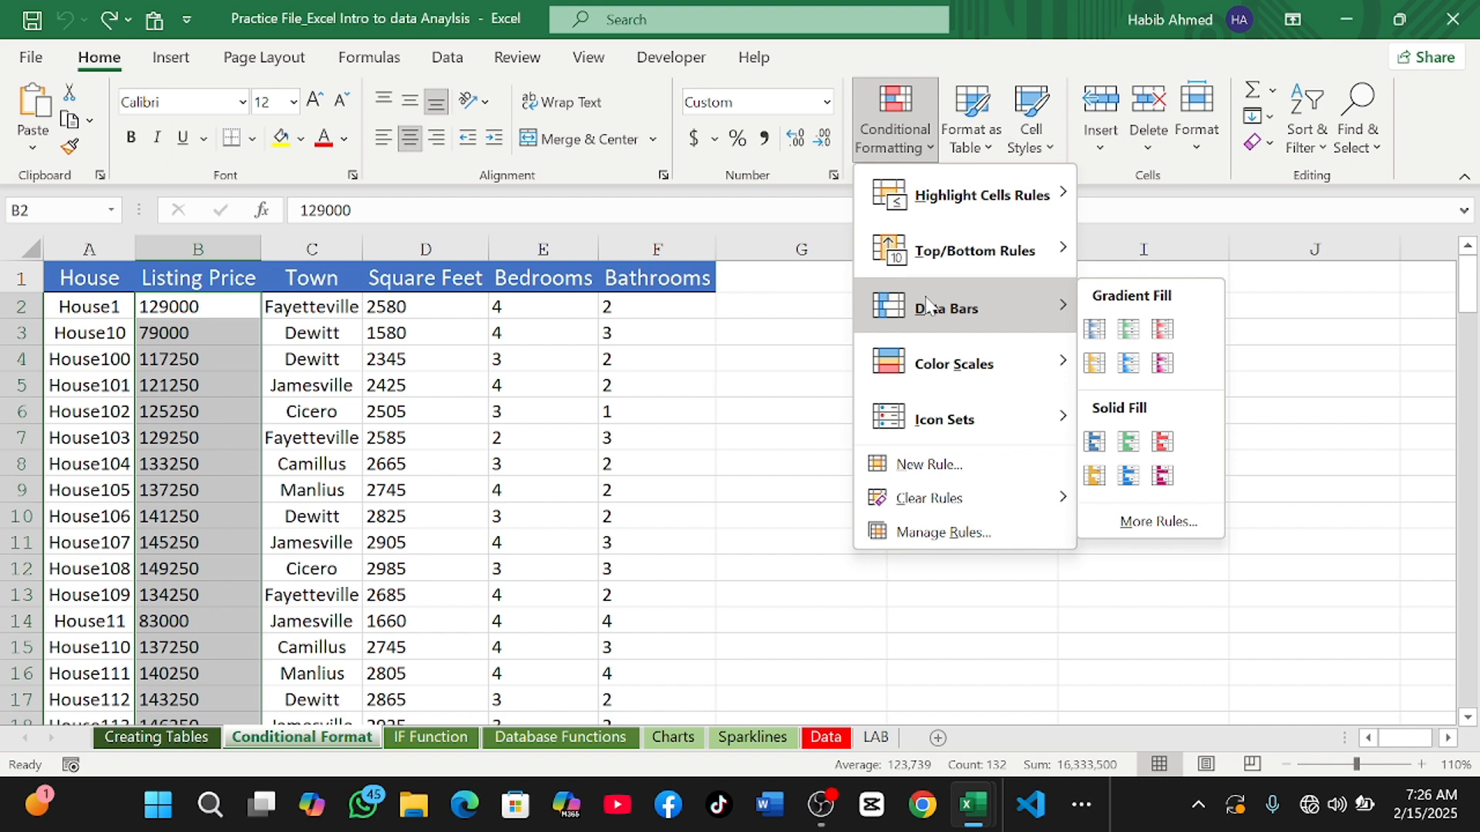
pyautogui.click(1093, 441)
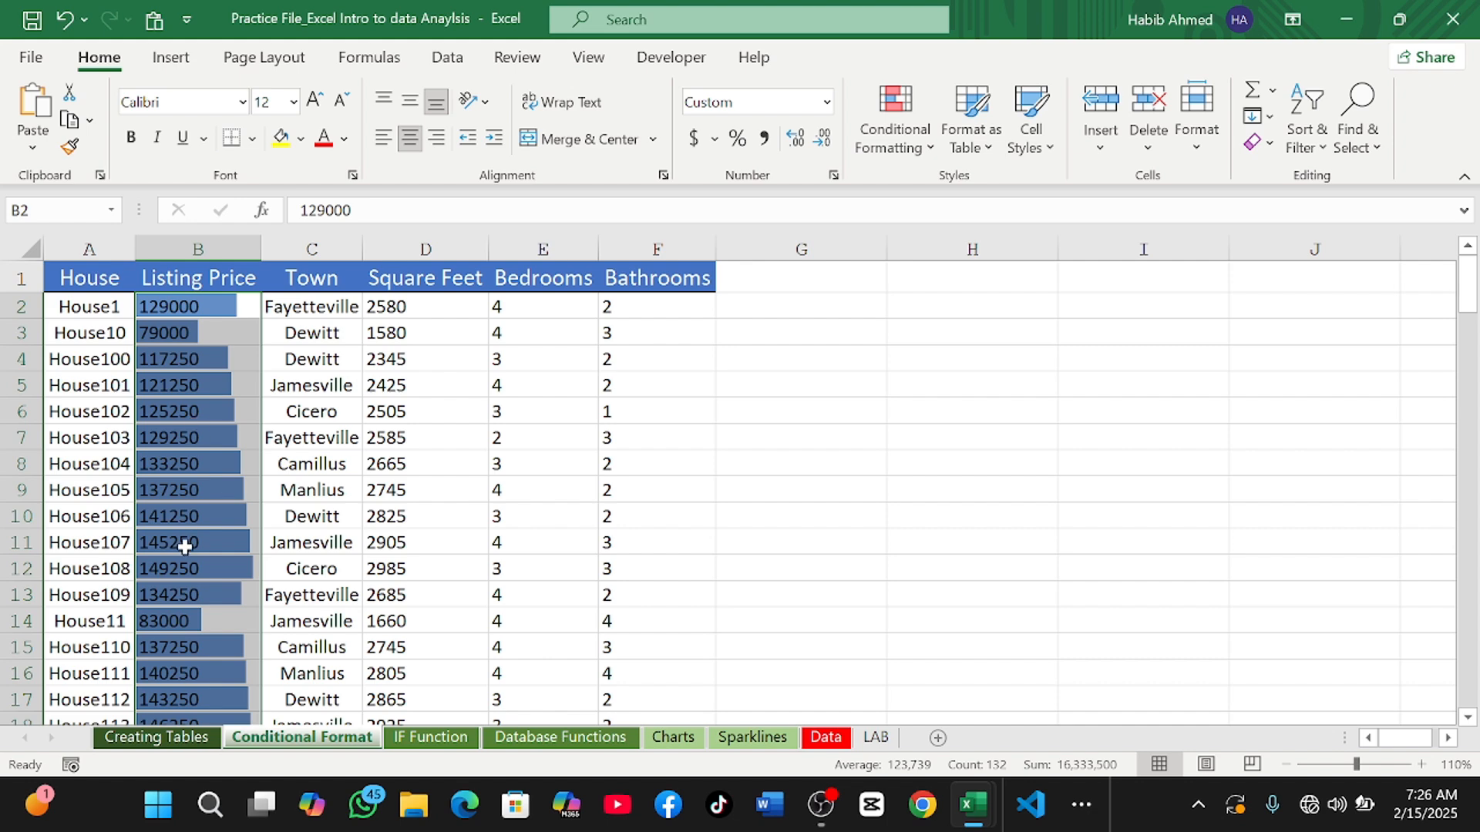
# Step: Add a green-yellow-red color scale to the Listing Price values in B2:B133
pyautogui.scroll(-3, 185, 548)
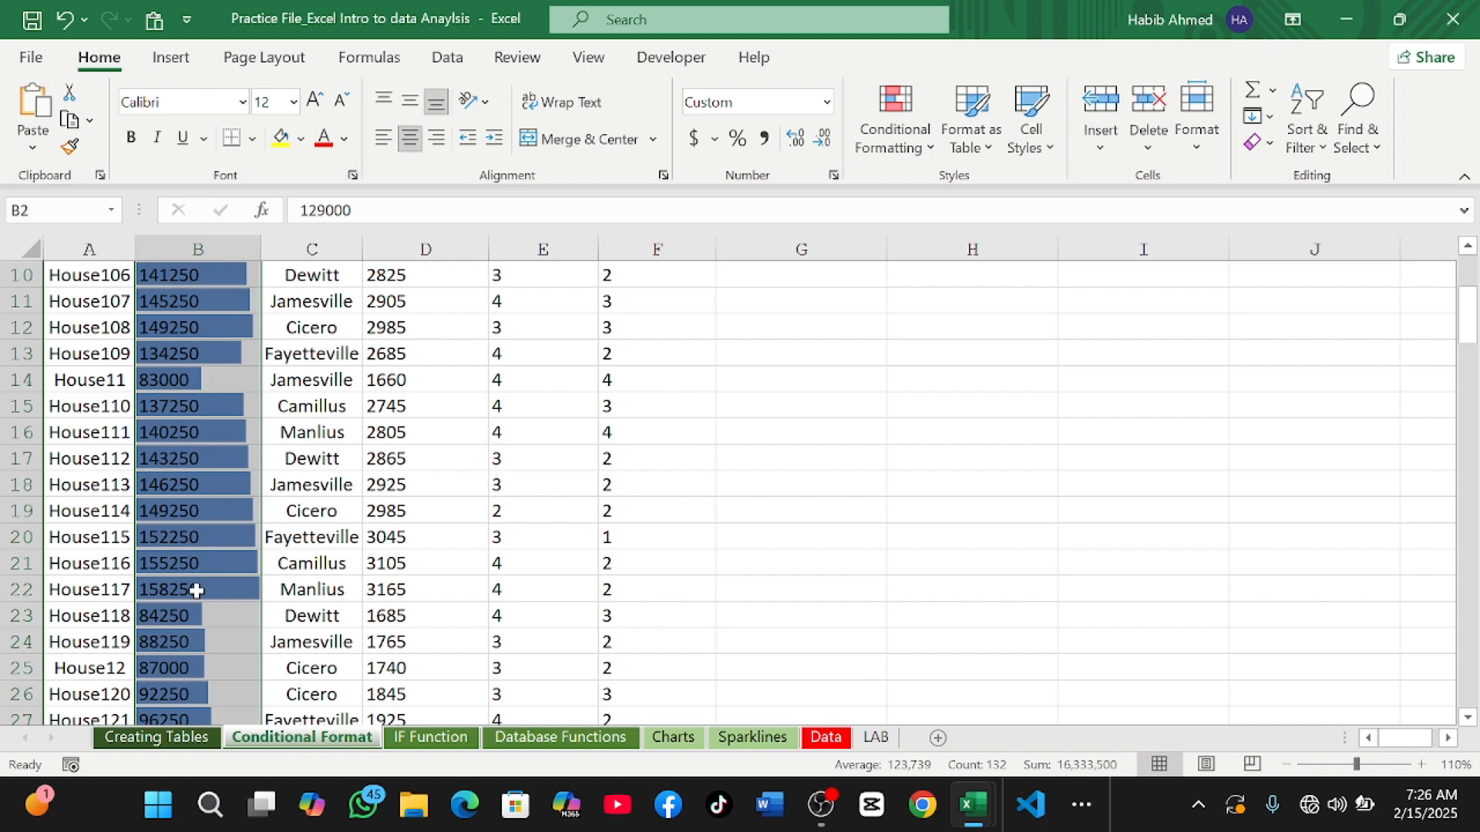
pyautogui.scroll(-5, 197, 590)
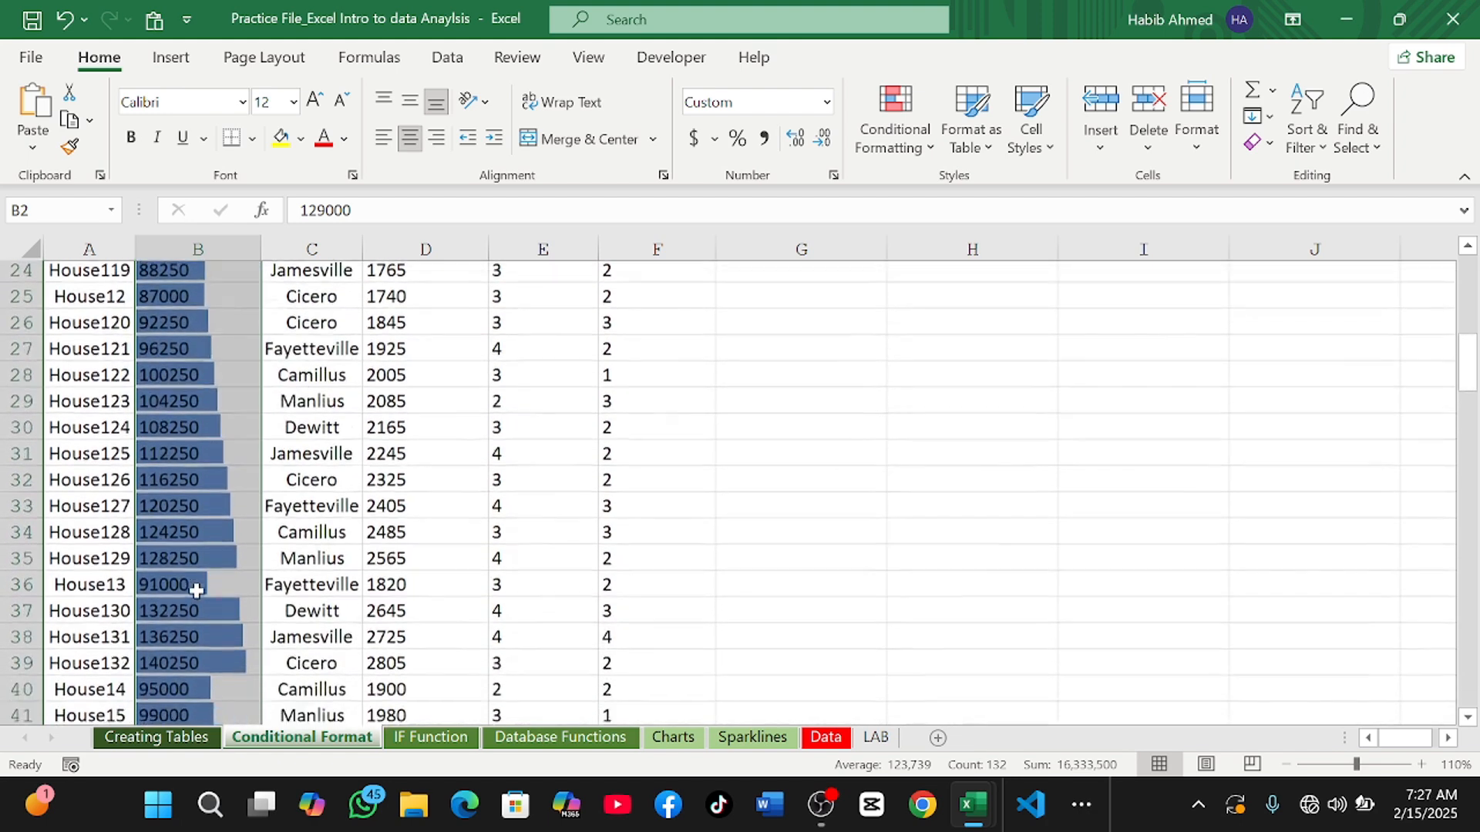
pyautogui.scroll(-5, 197, 591)
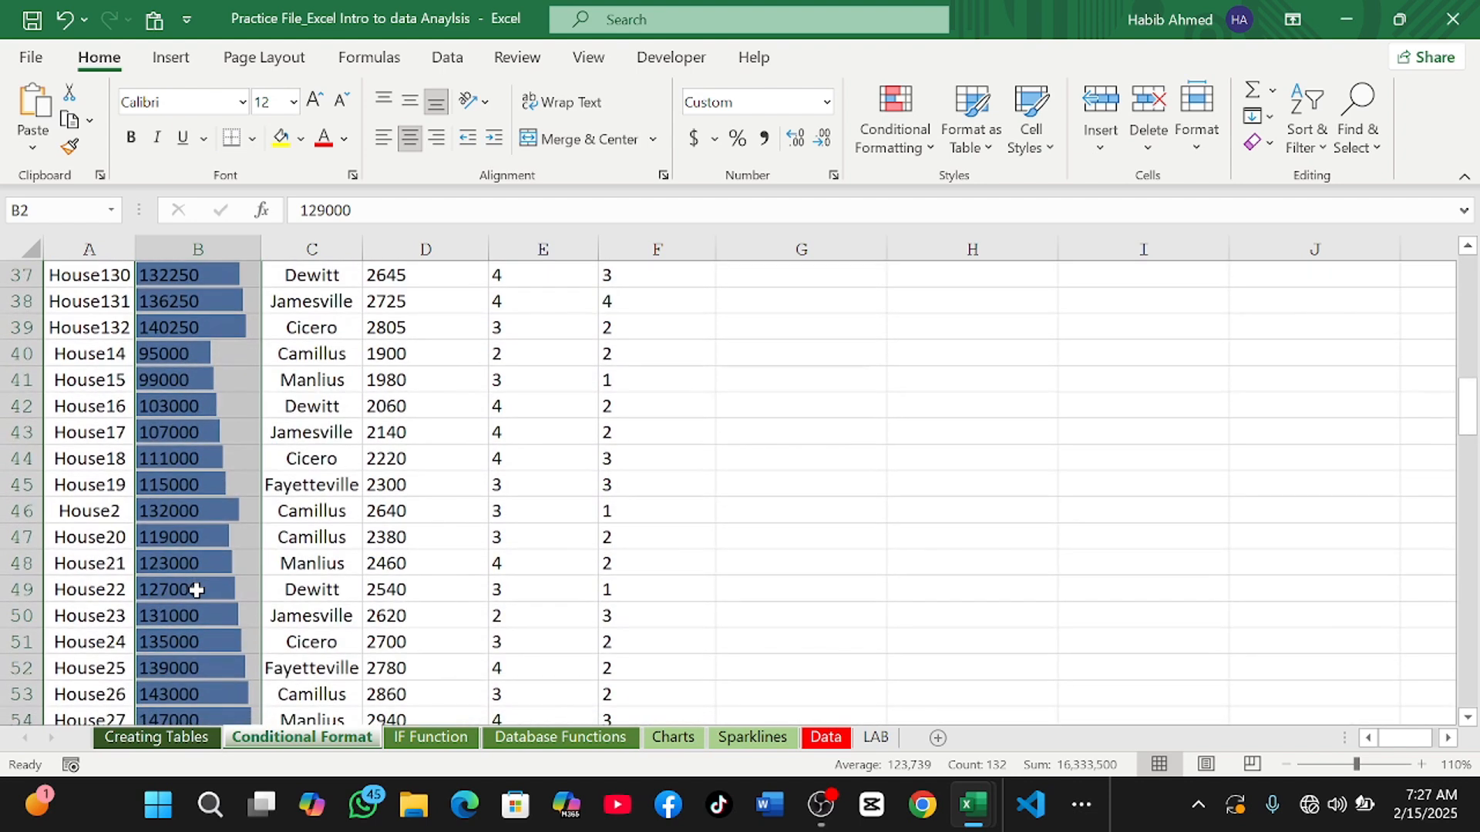
pyautogui.scroll(3, 196, 590)
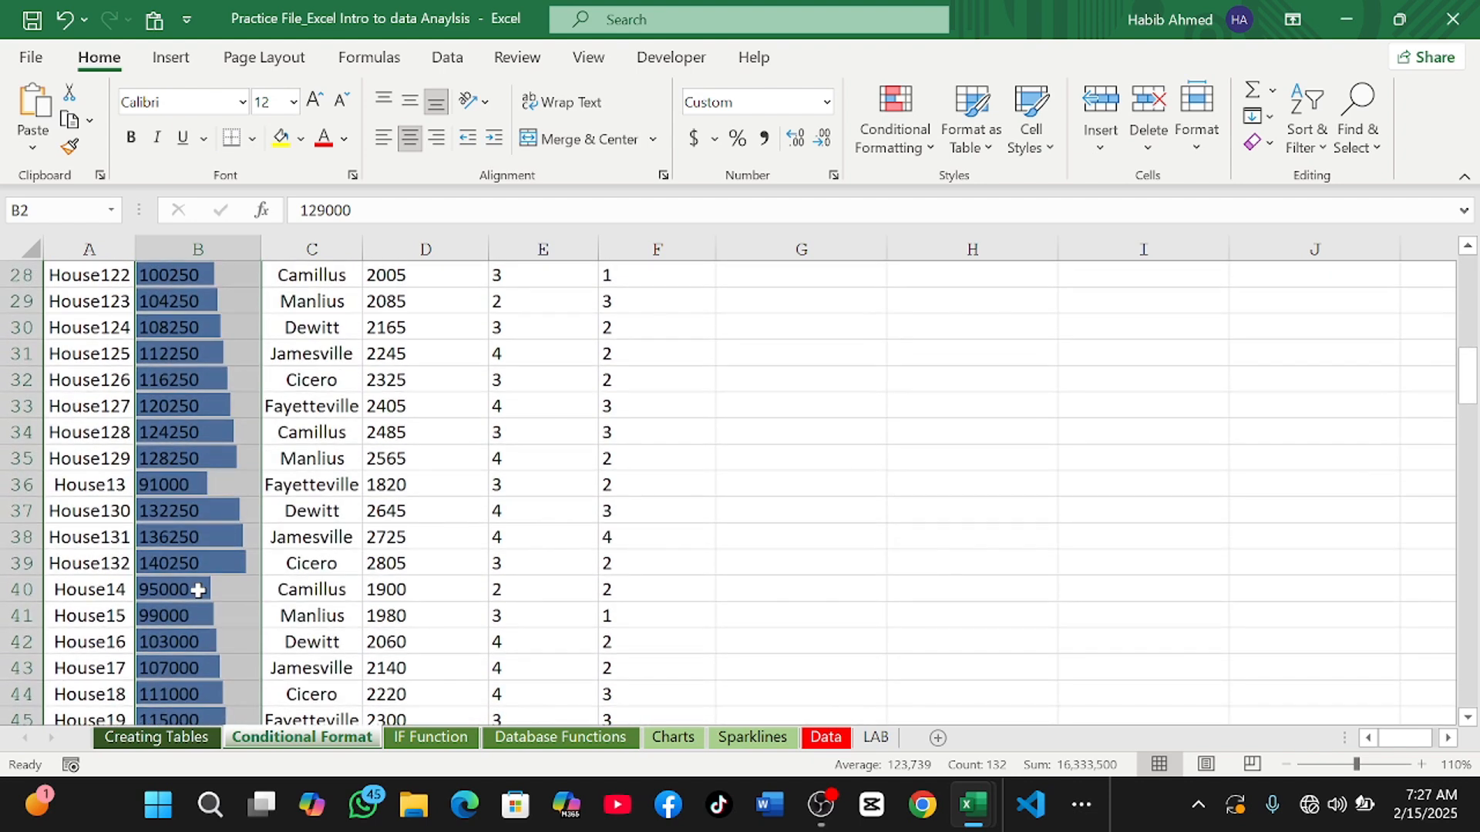
pyautogui.scroll(2, 198, 590)
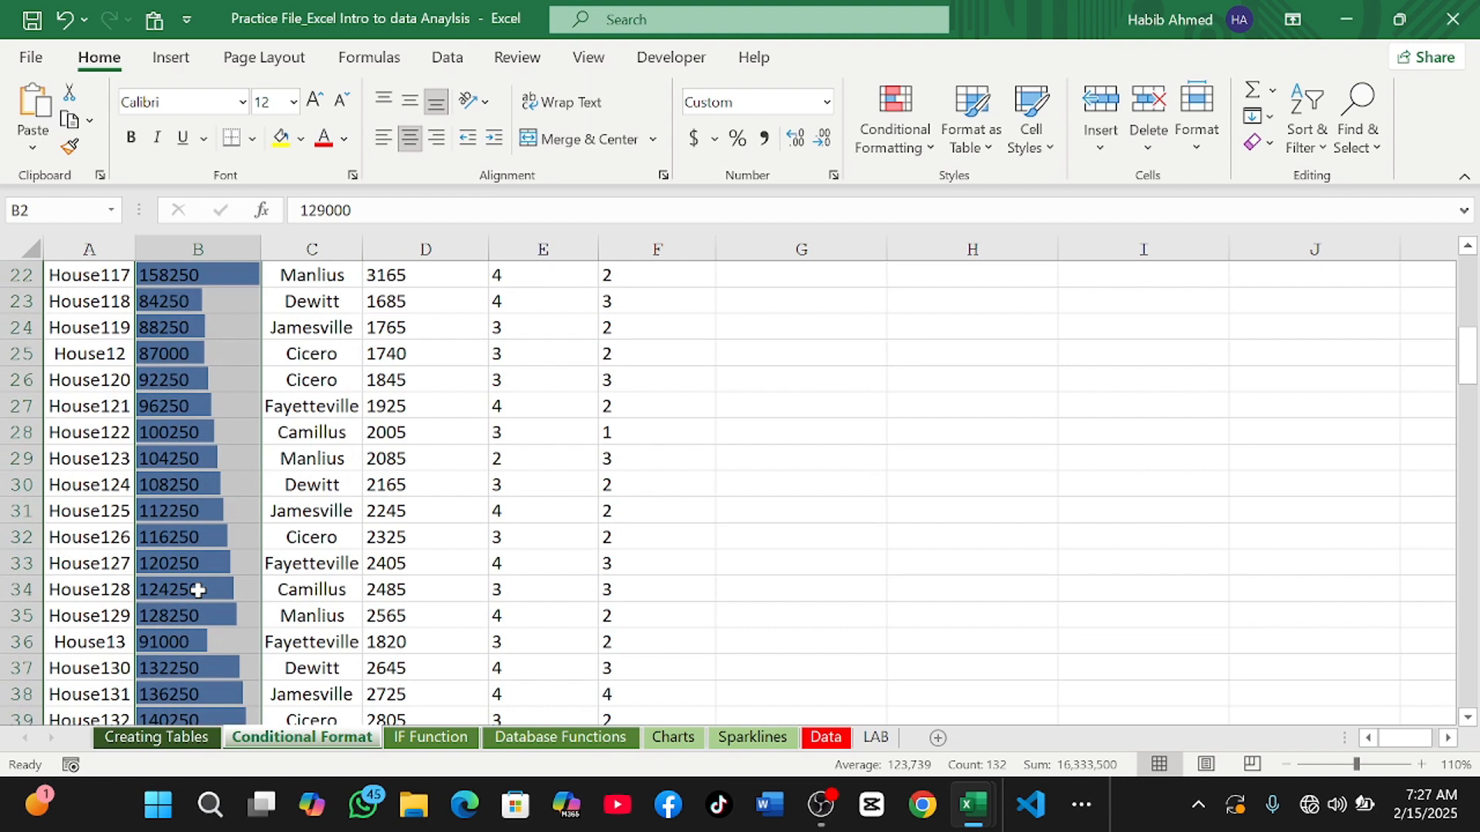
pyautogui.click(928, 151)
pyautogui.moveTo(977, 364)
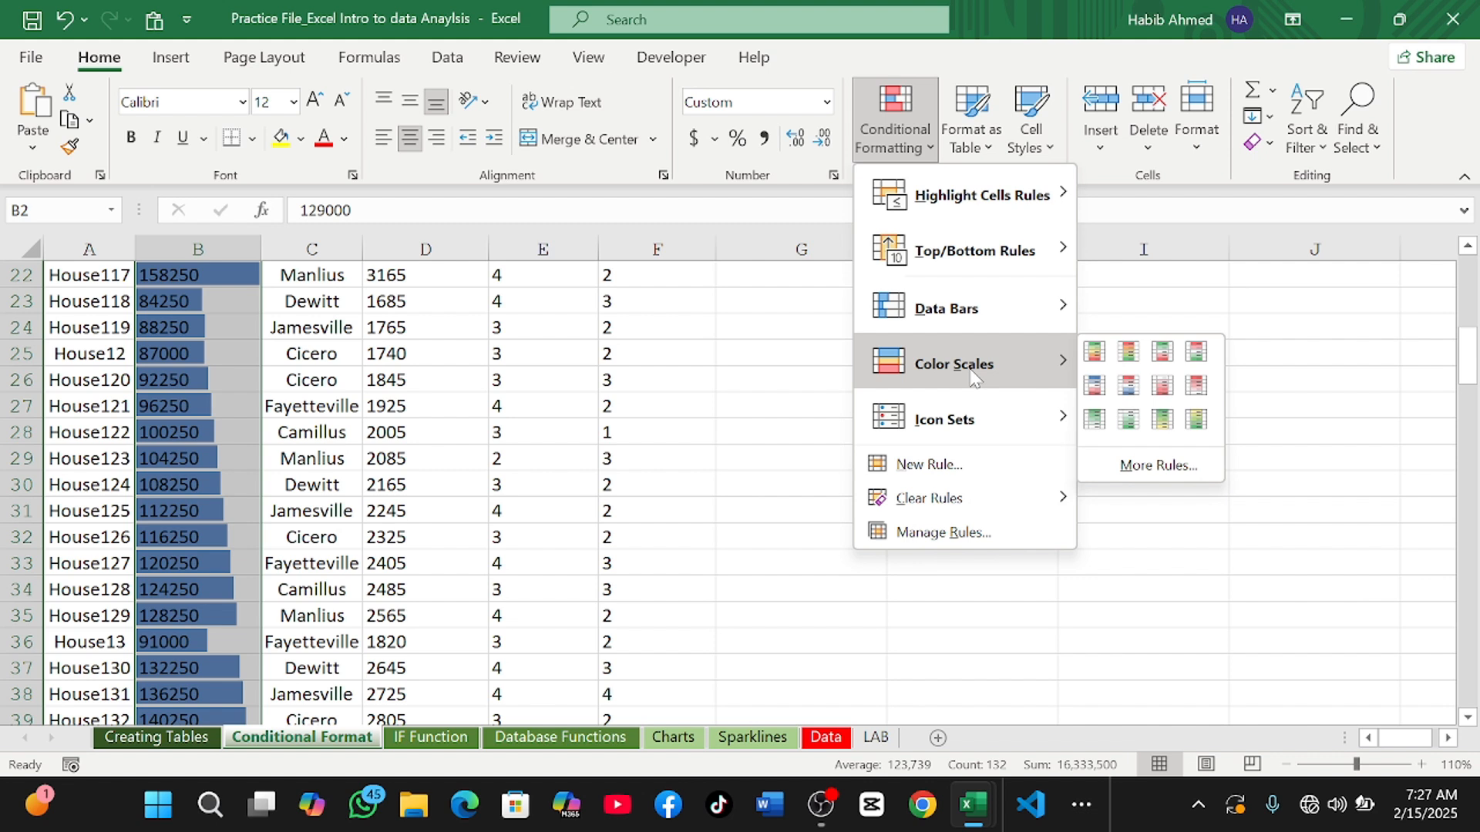
pyautogui.click(1094, 351)
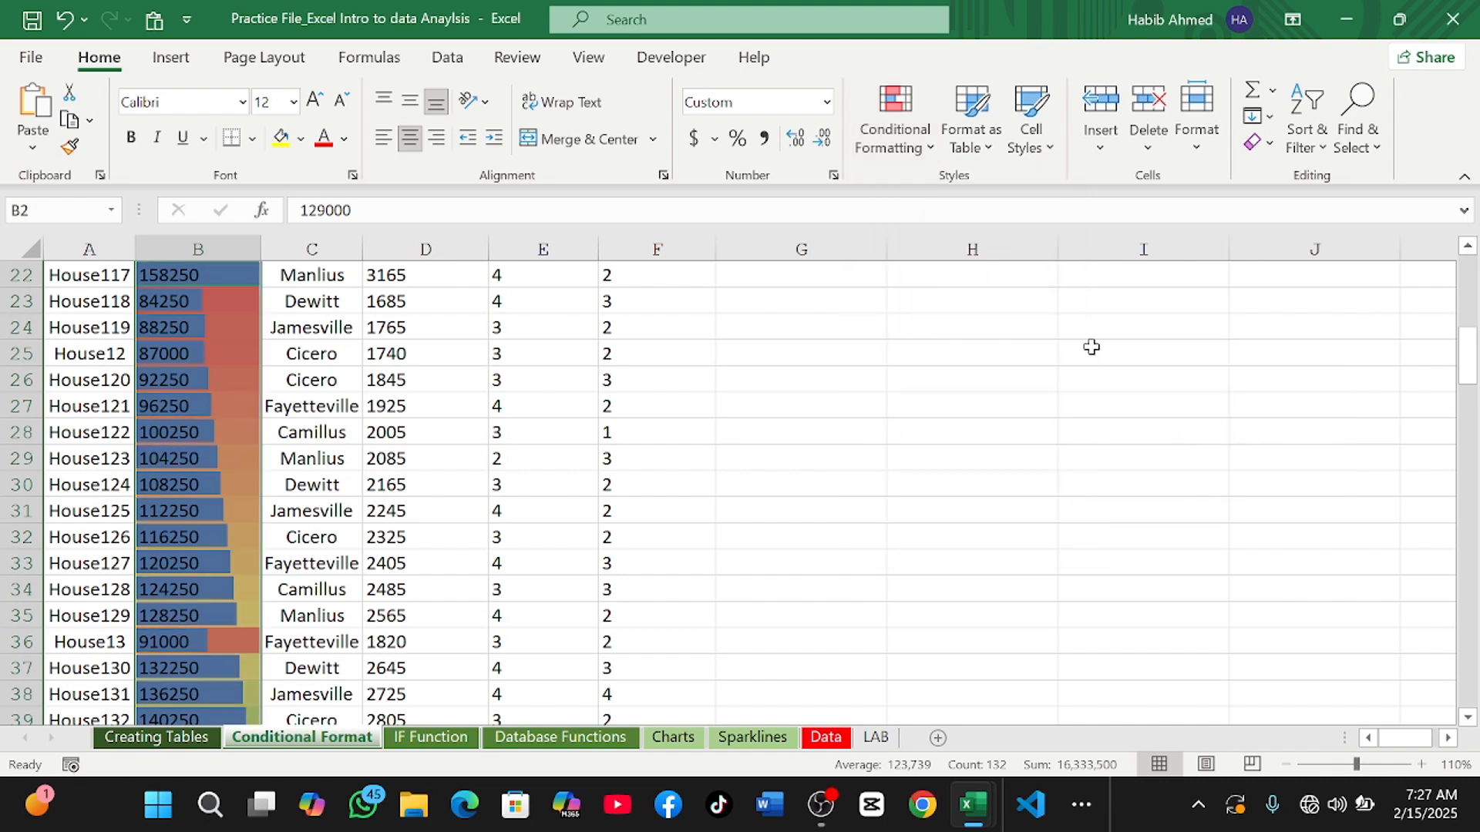
# Step: Delete the Data Bar rule from the Listing Price values through the Conditional Formatting Rules Manager
pyautogui.click(901, 154)
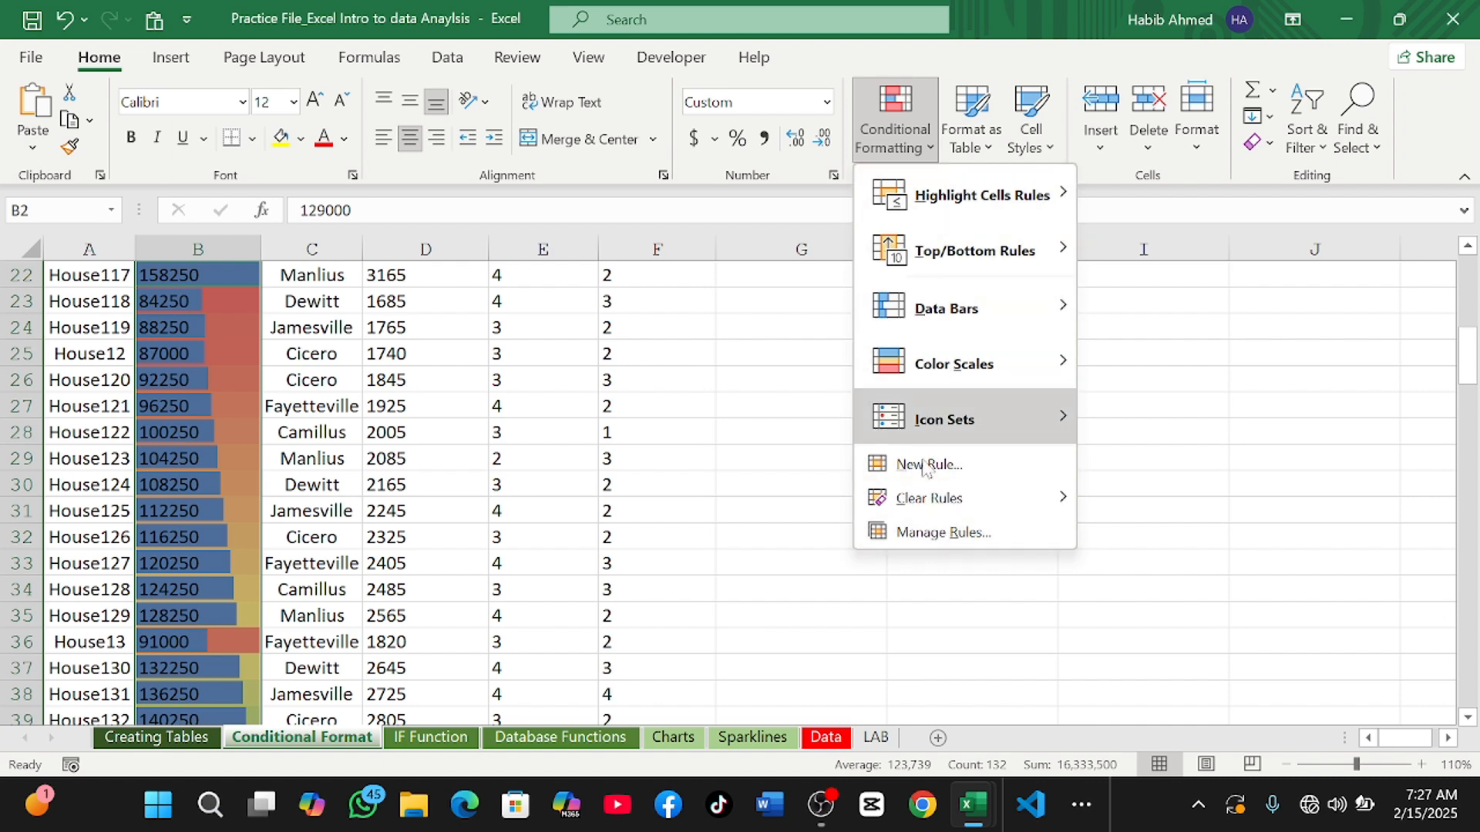
pyautogui.click(940, 530)
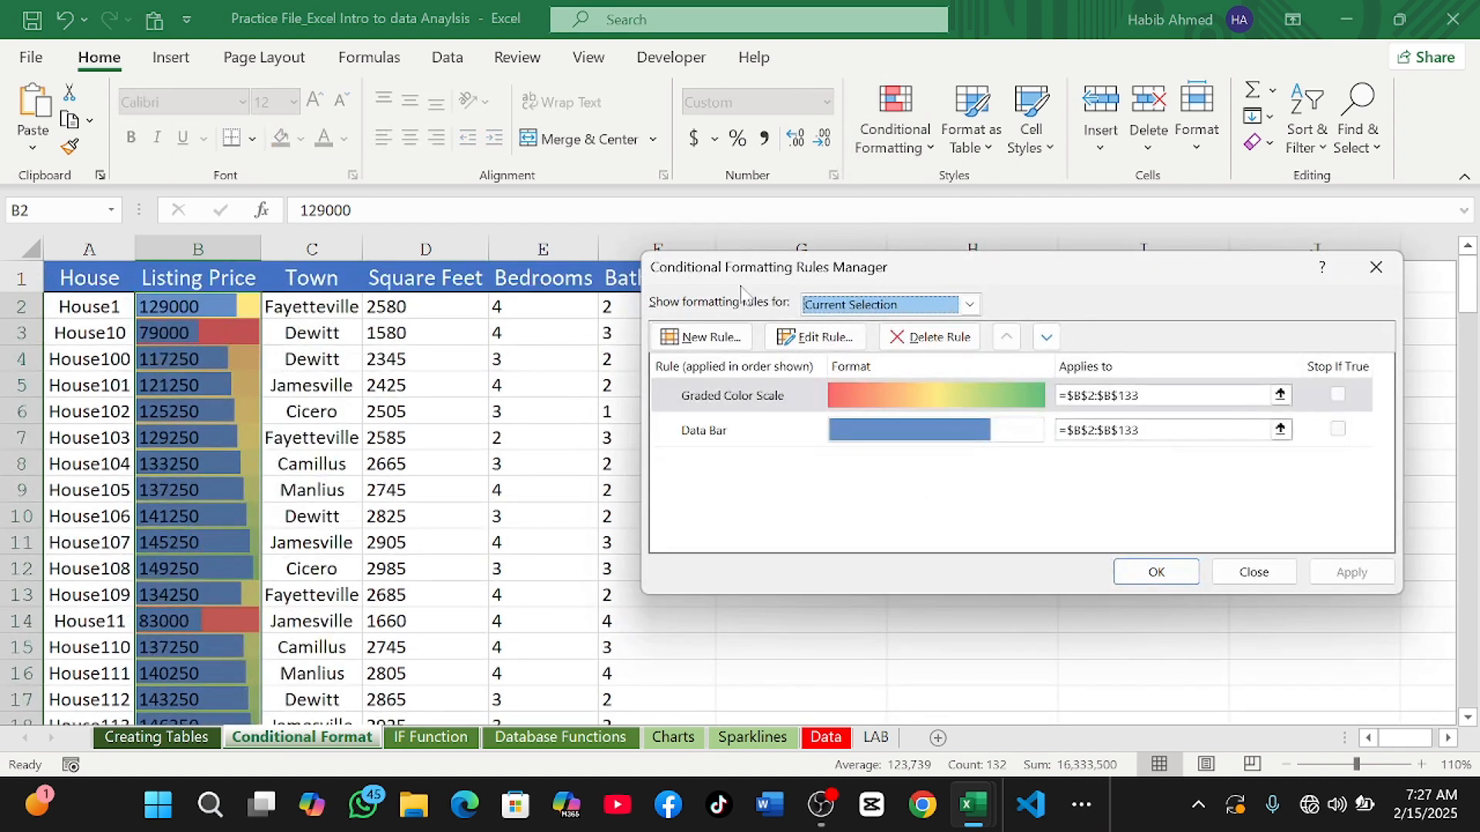
pyautogui.click(838, 430)
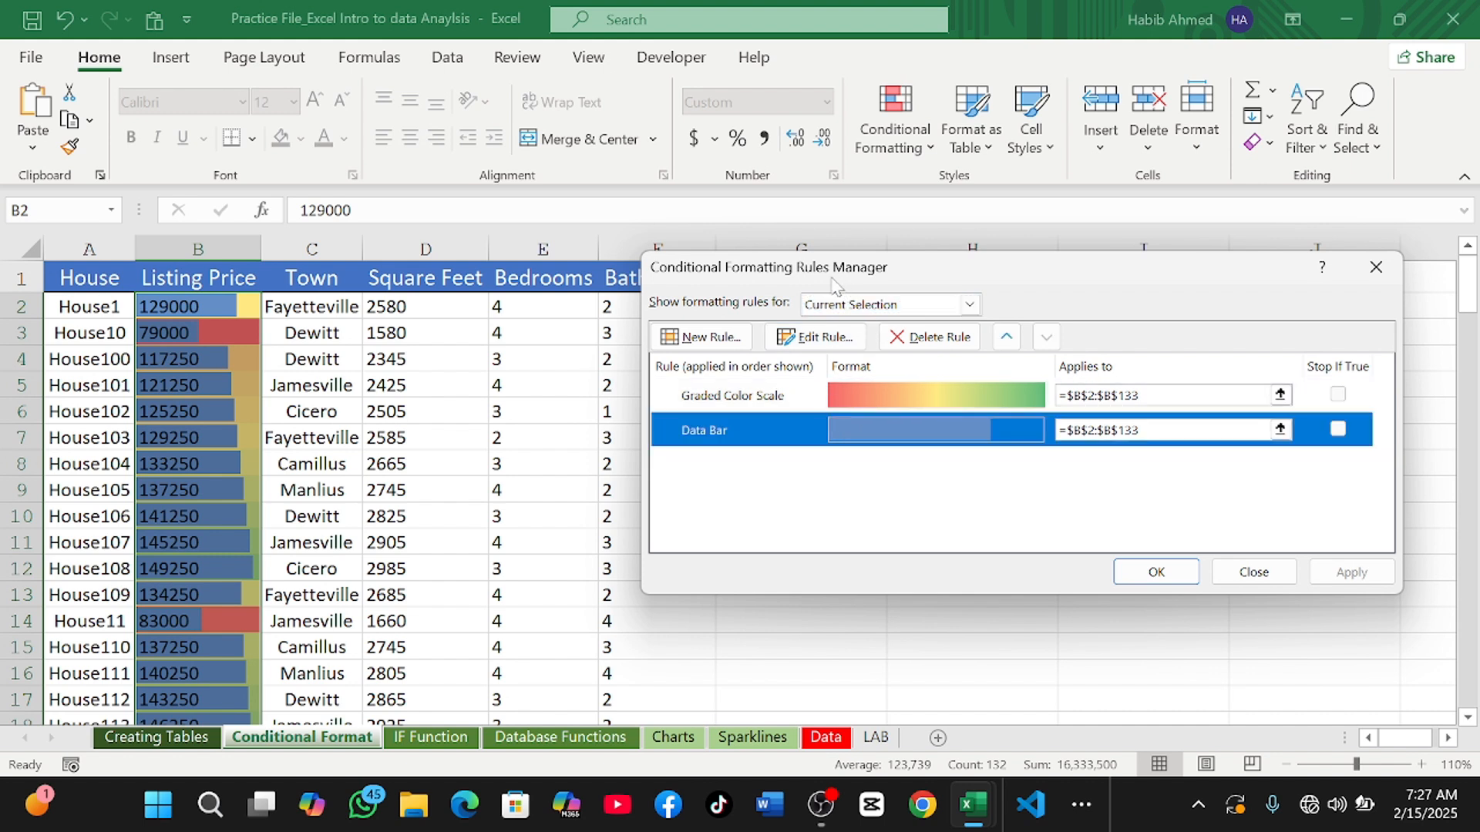
pyautogui.click(900, 340)
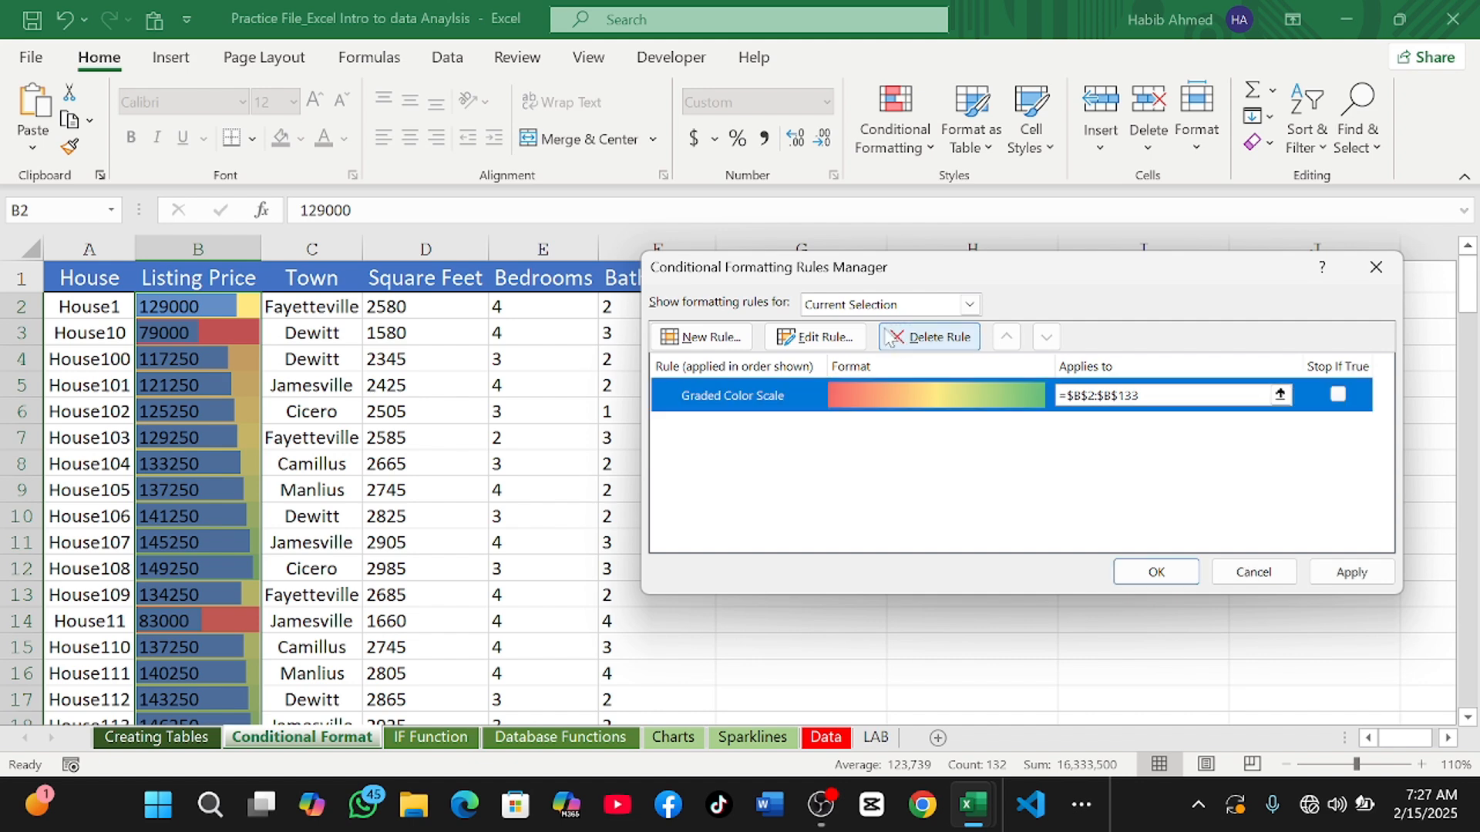
pyautogui.click(1345, 574)
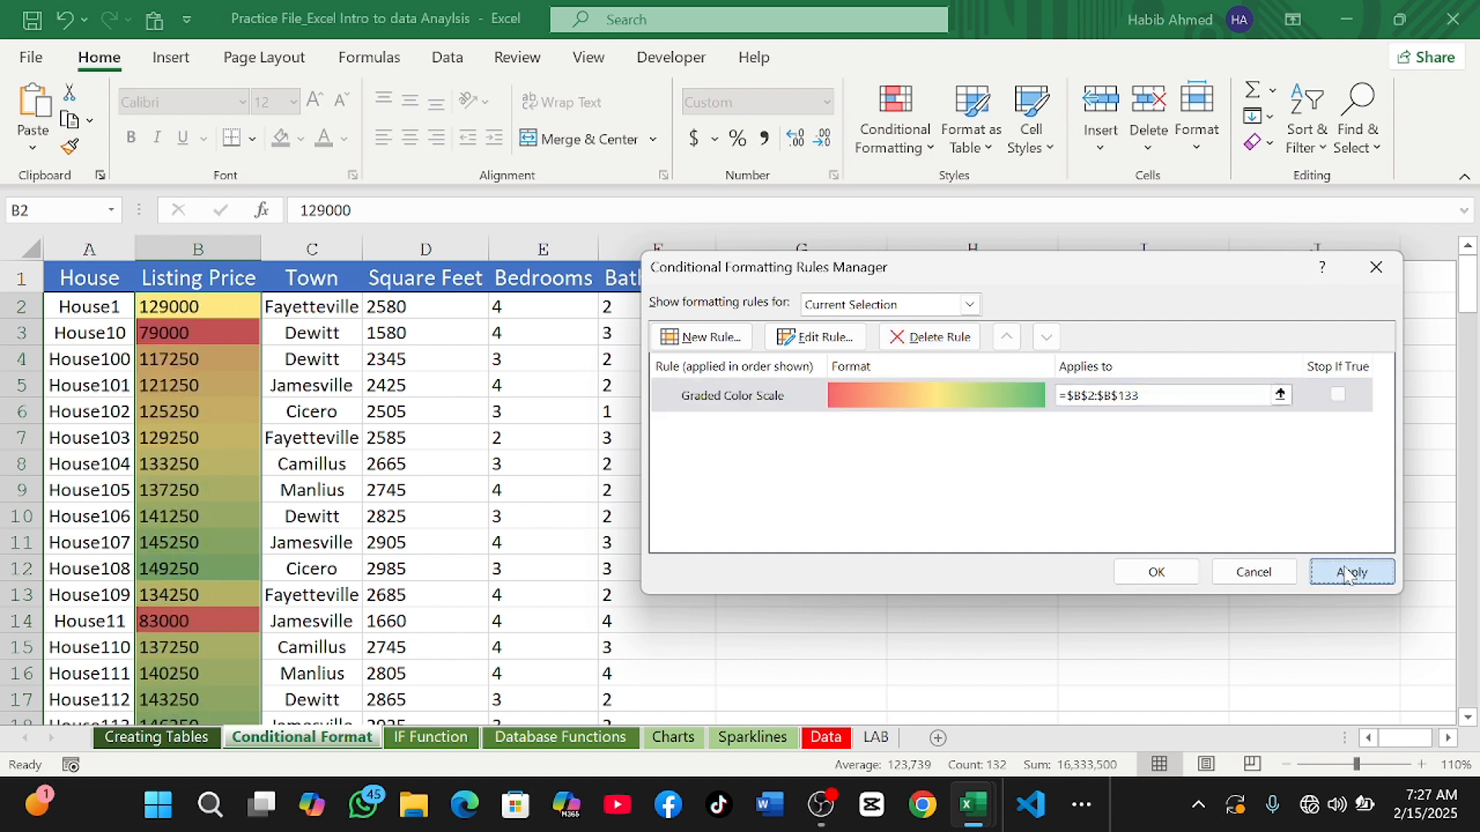
pyautogui.click(1151, 579)
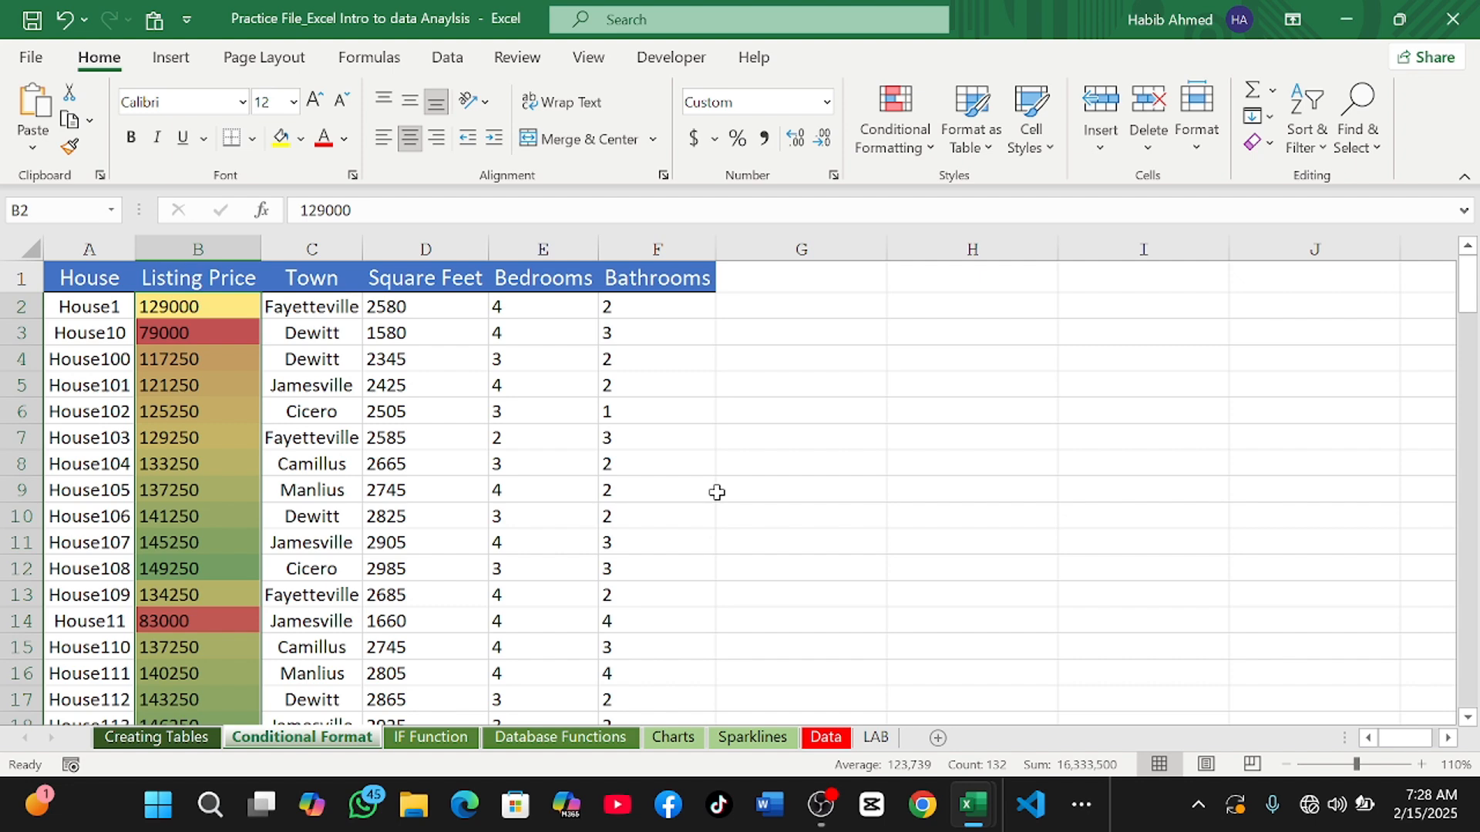
# Step: Review the color scale shading down the Listing Price column and return to the first rows
pyautogui.scroll(-4, 645, 489)
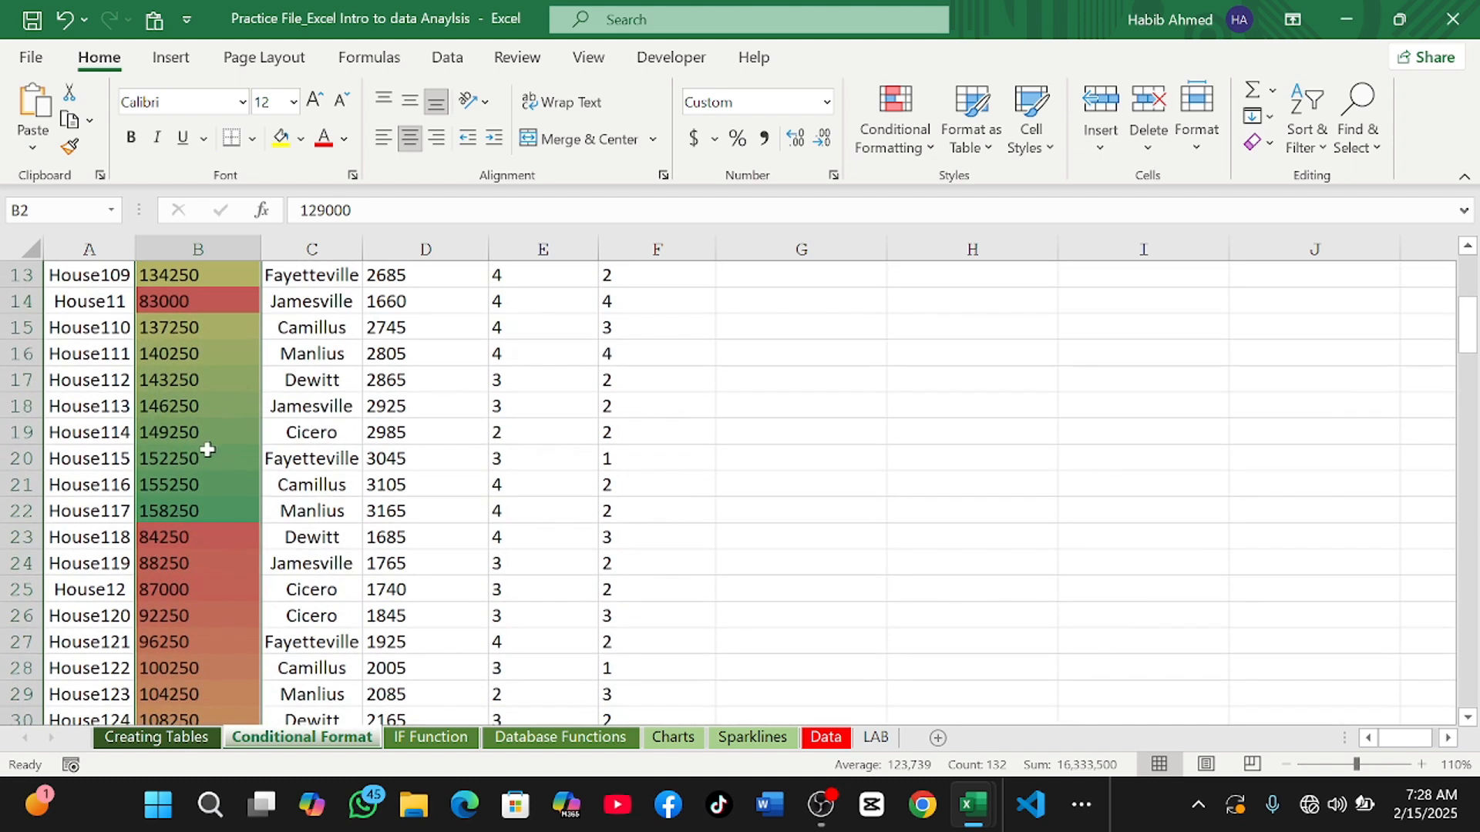
pyautogui.scroll(-1, 207, 451)
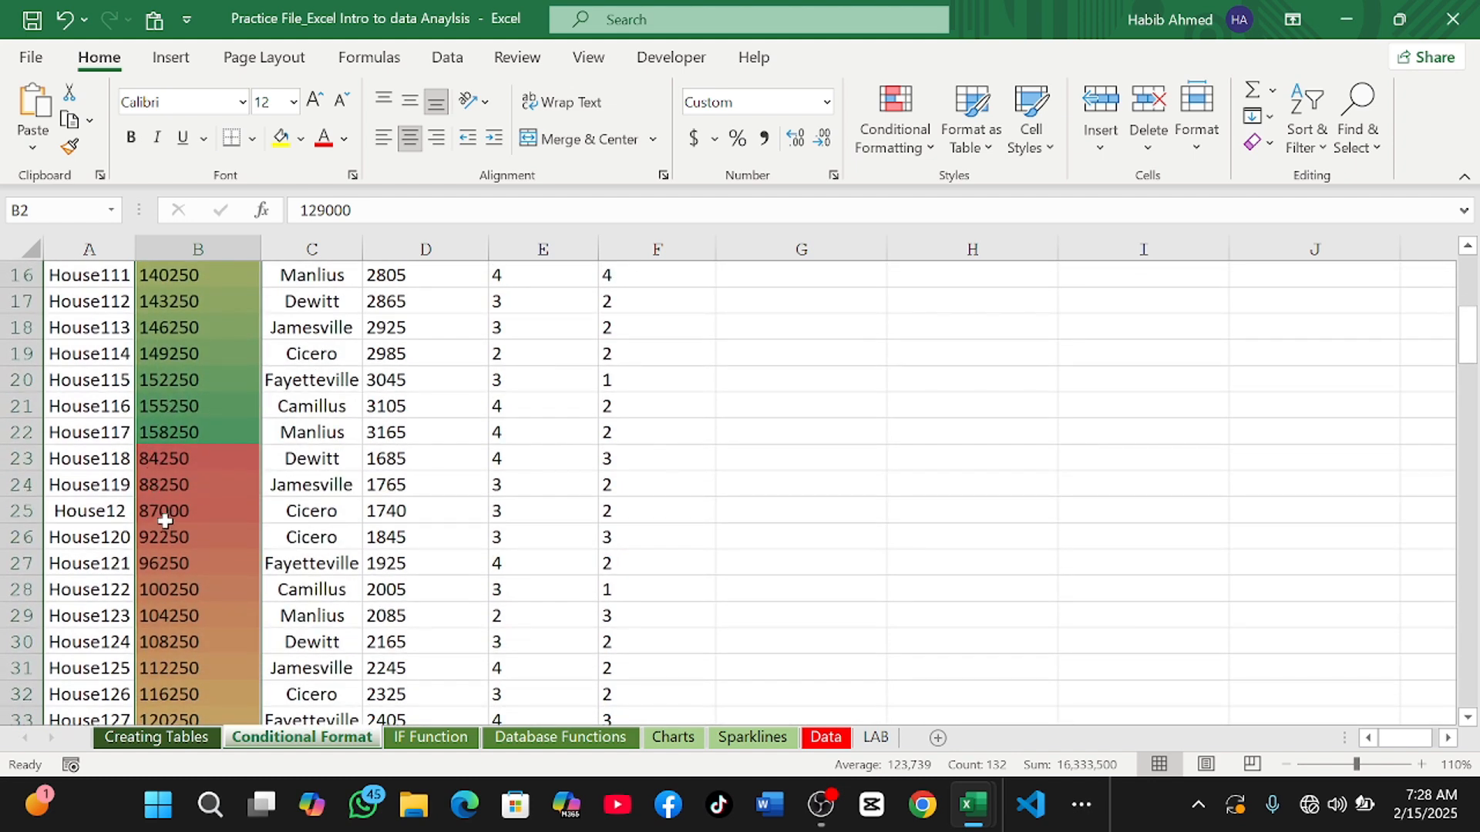
pyautogui.scroll(-3, 165, 524)
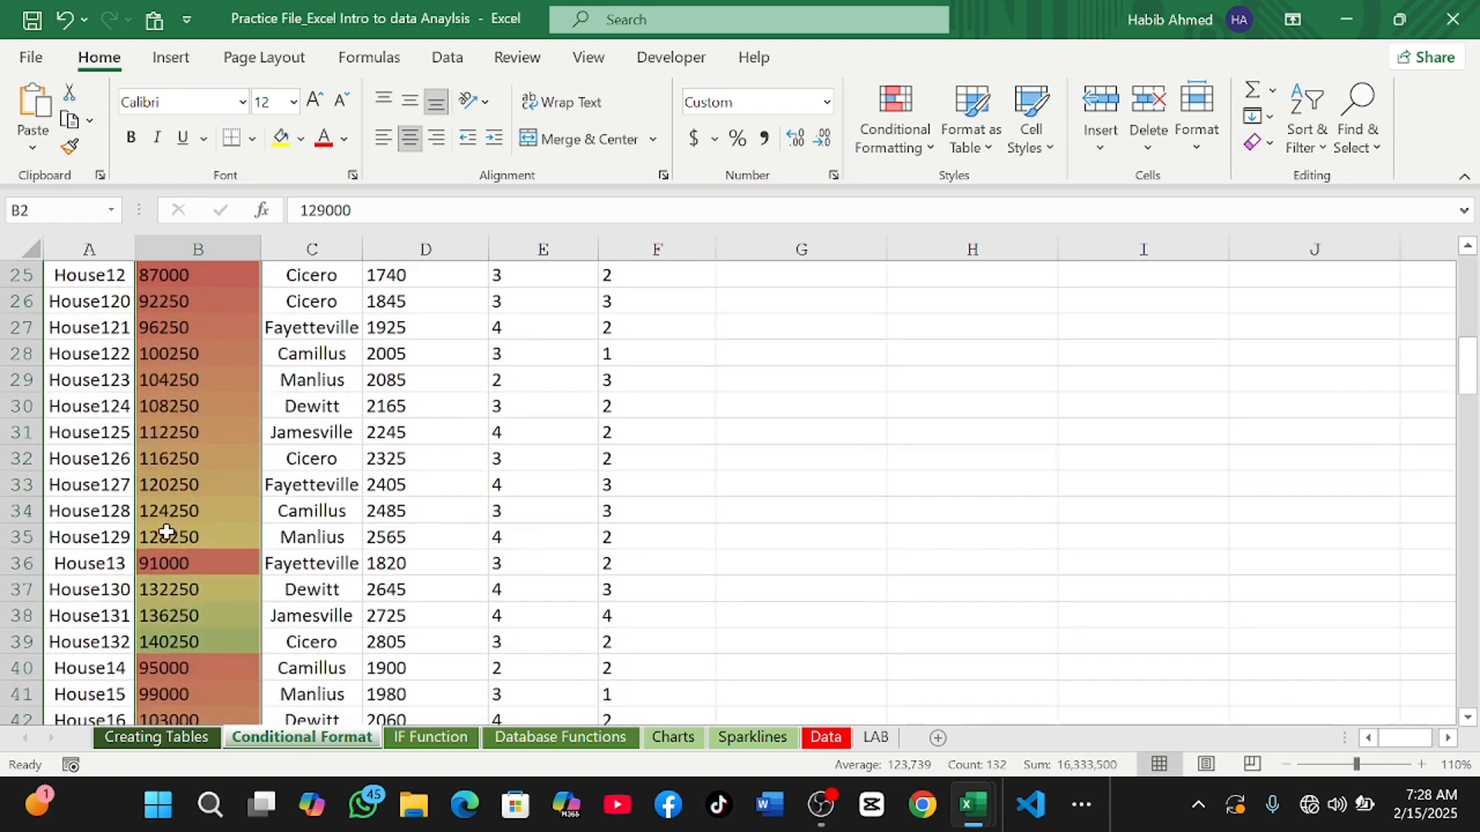
pyautogui.scroll(-5, 166, 532)
pyautogui.scroll(7, 166, 609)
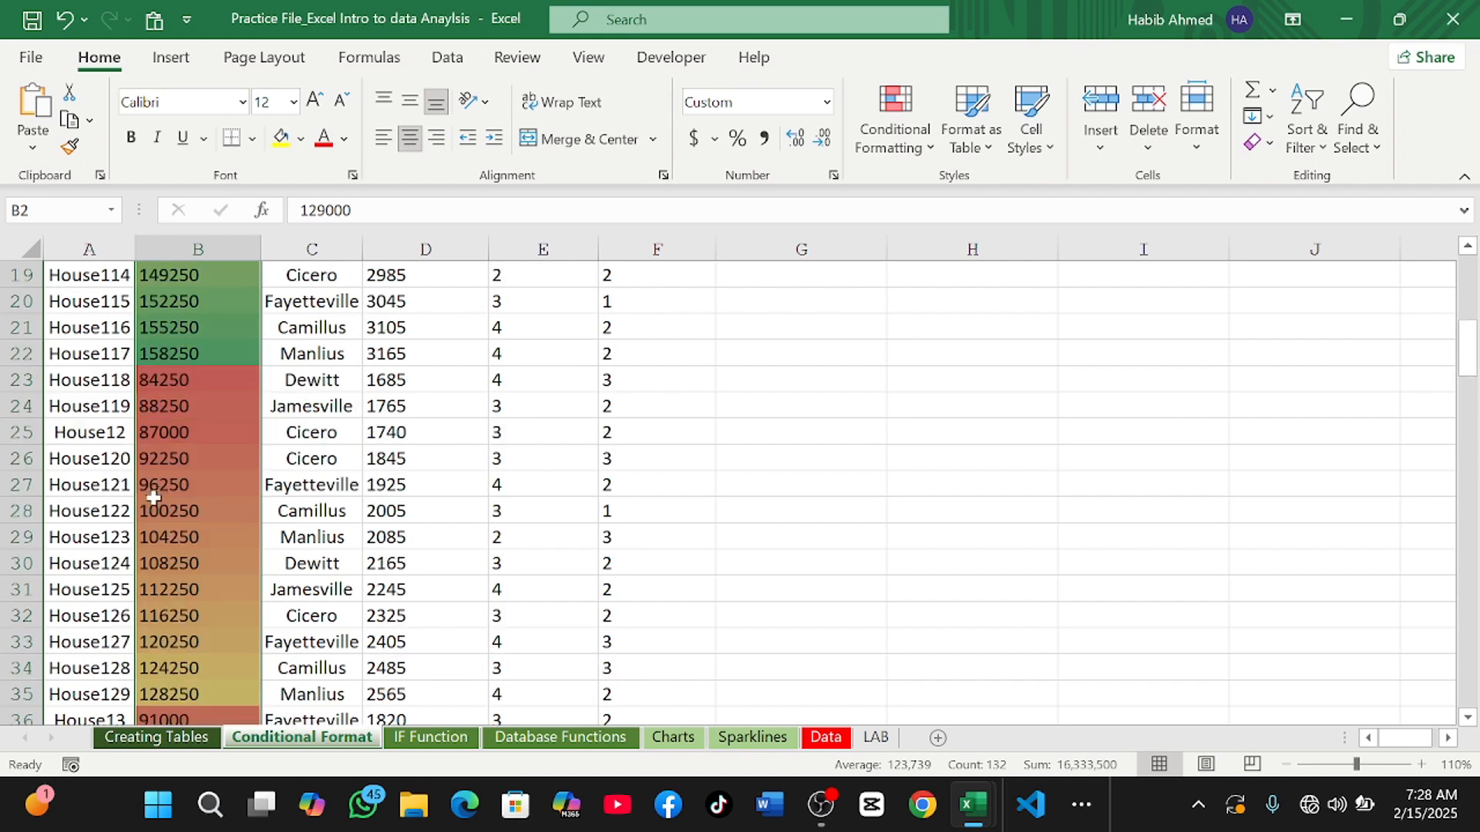
pyautogui.scroll(6, 153, 499)
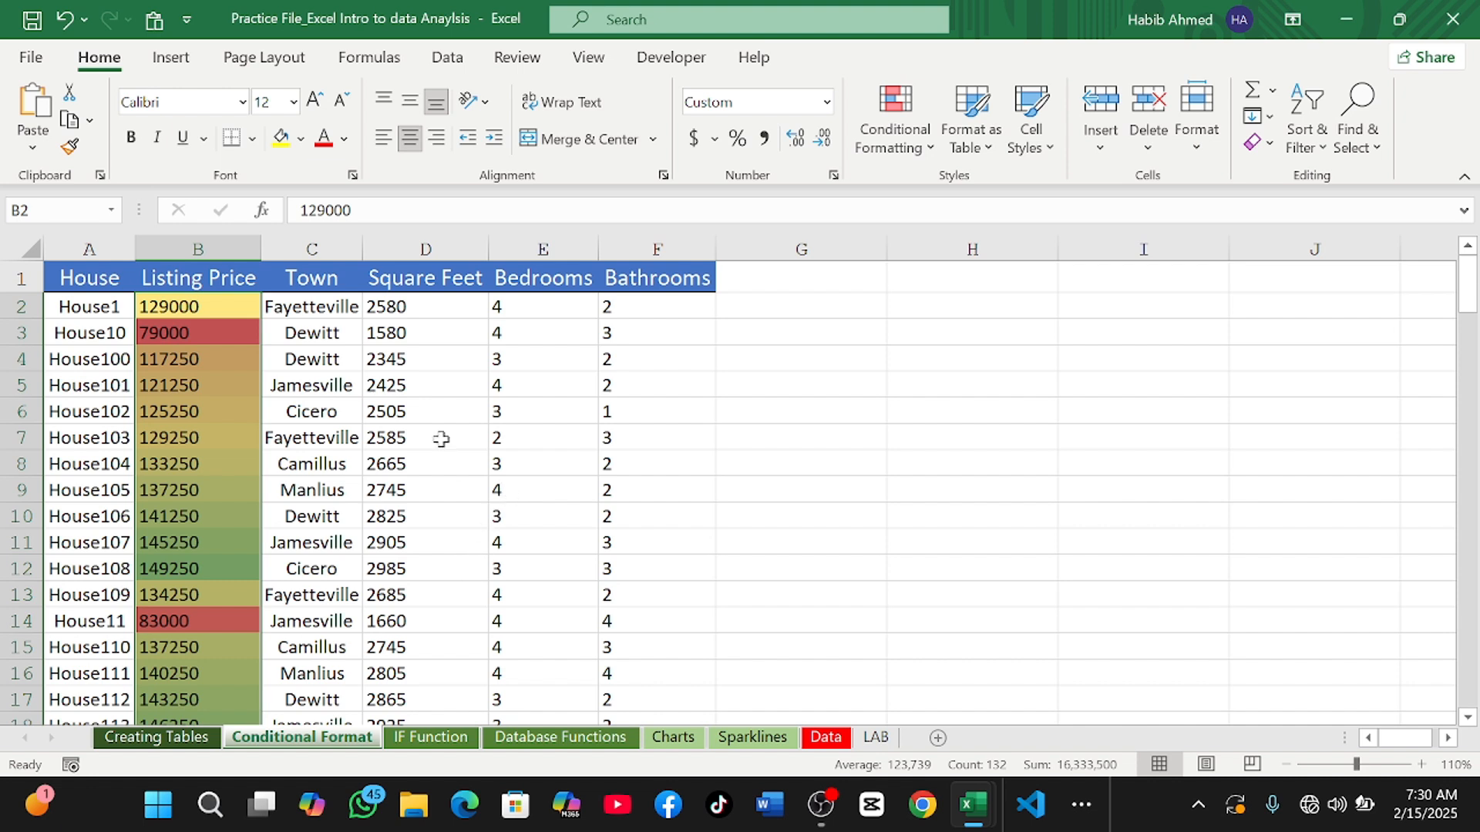
# Step: Set up a Greater Than highlight rule for the Square Feet values in D2:D133 with a threshold of 2500
pyautogui.click(430, 308)
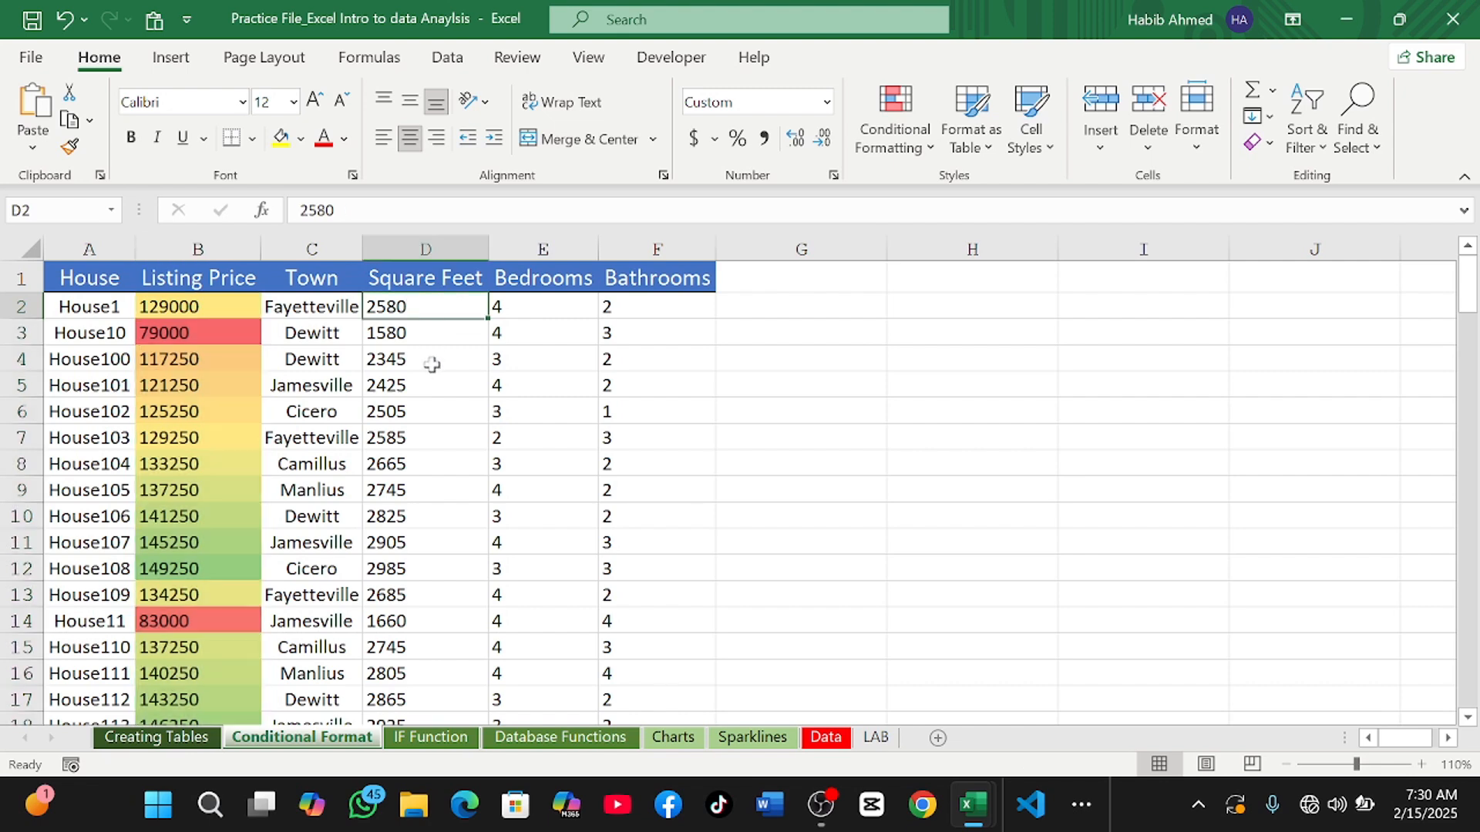
pyautogui.scroll(-1, 431, 365)
pyautogui.scroll(1, 430, 371)
pyautogui.hotkey('ctrl', 'shift', 'Down')
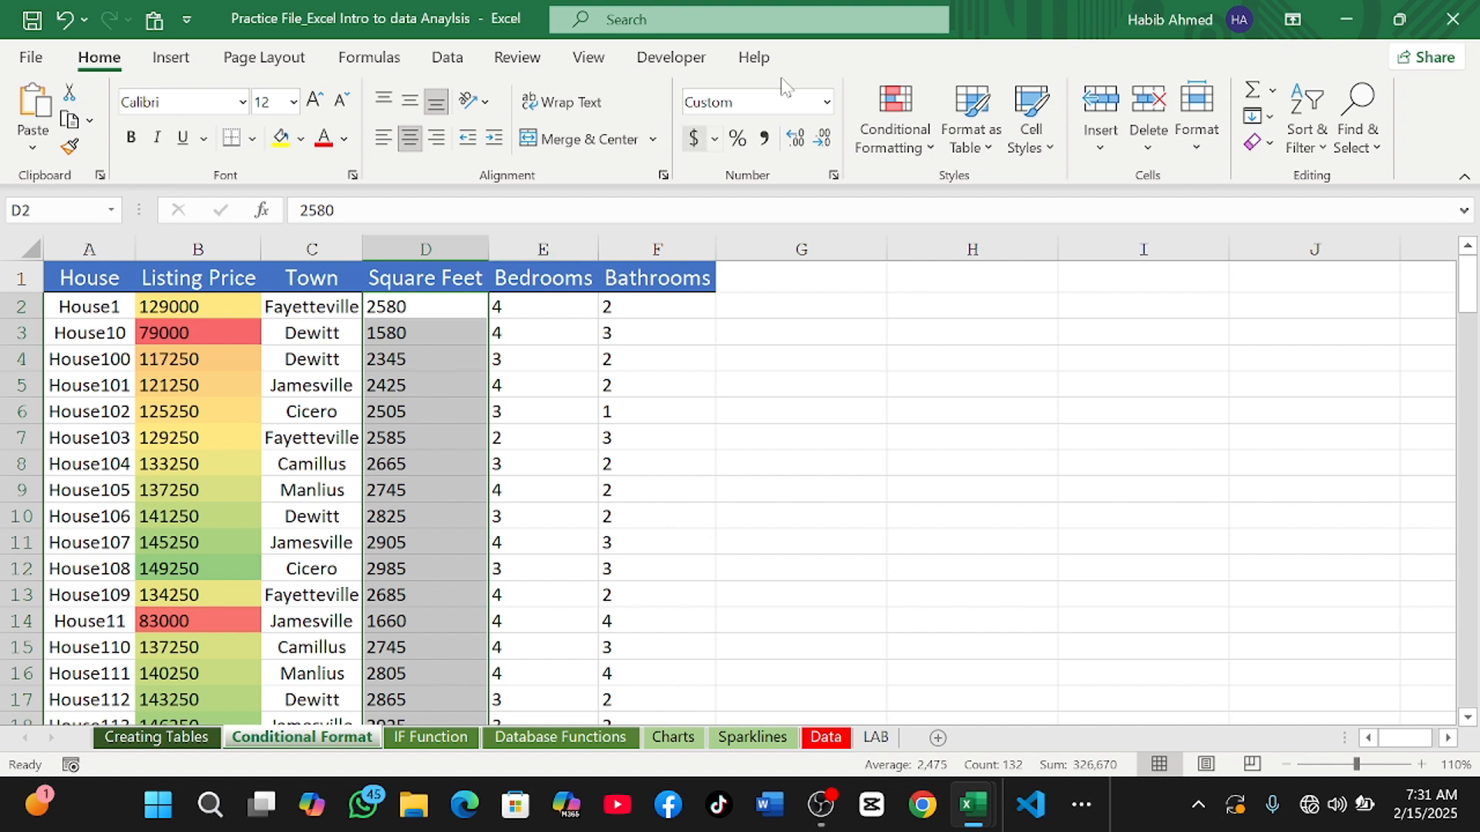
pyautogui.click(894, 123)
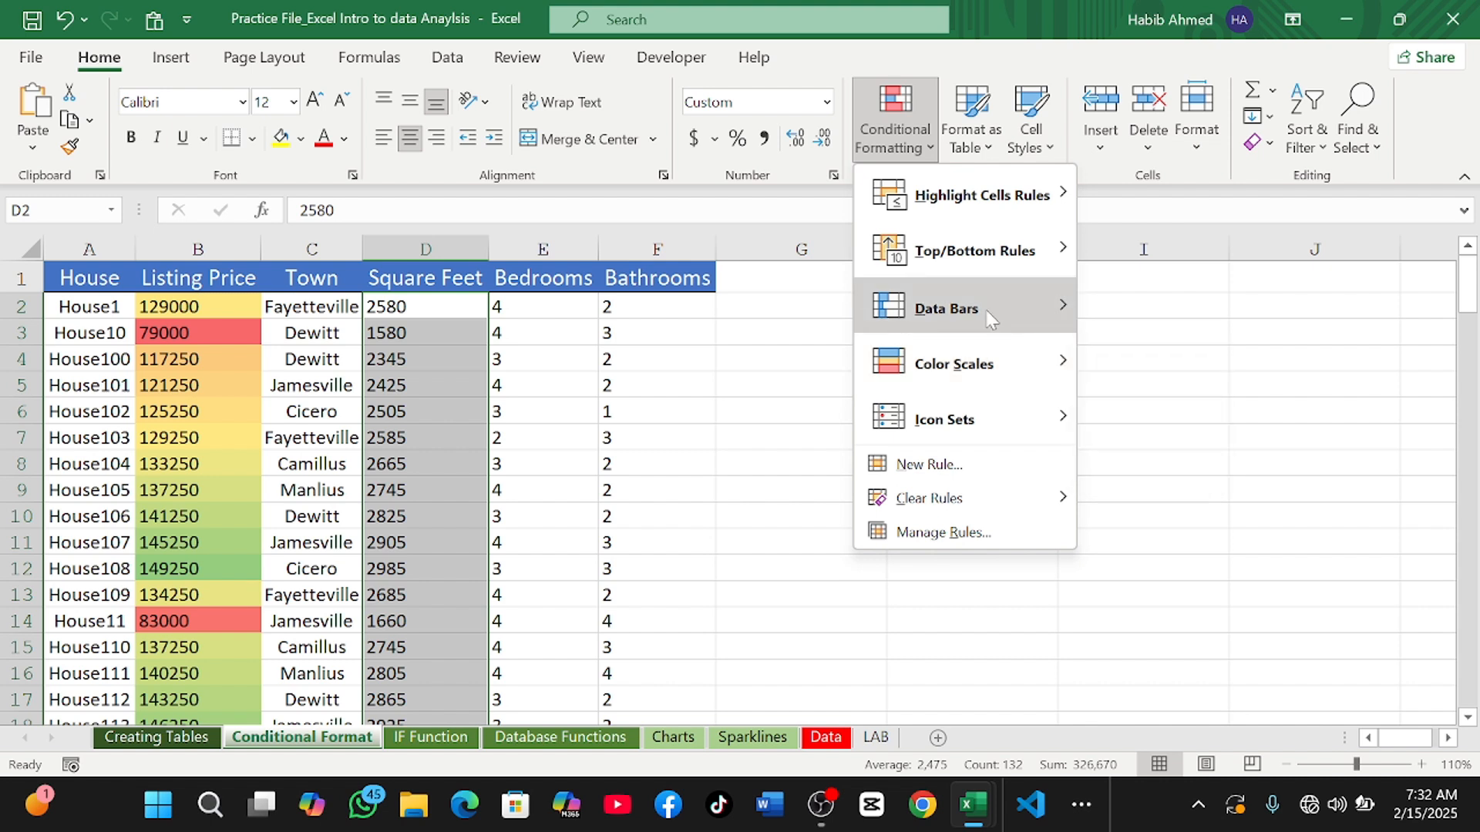
pyautogui.moveTo(987, 313)
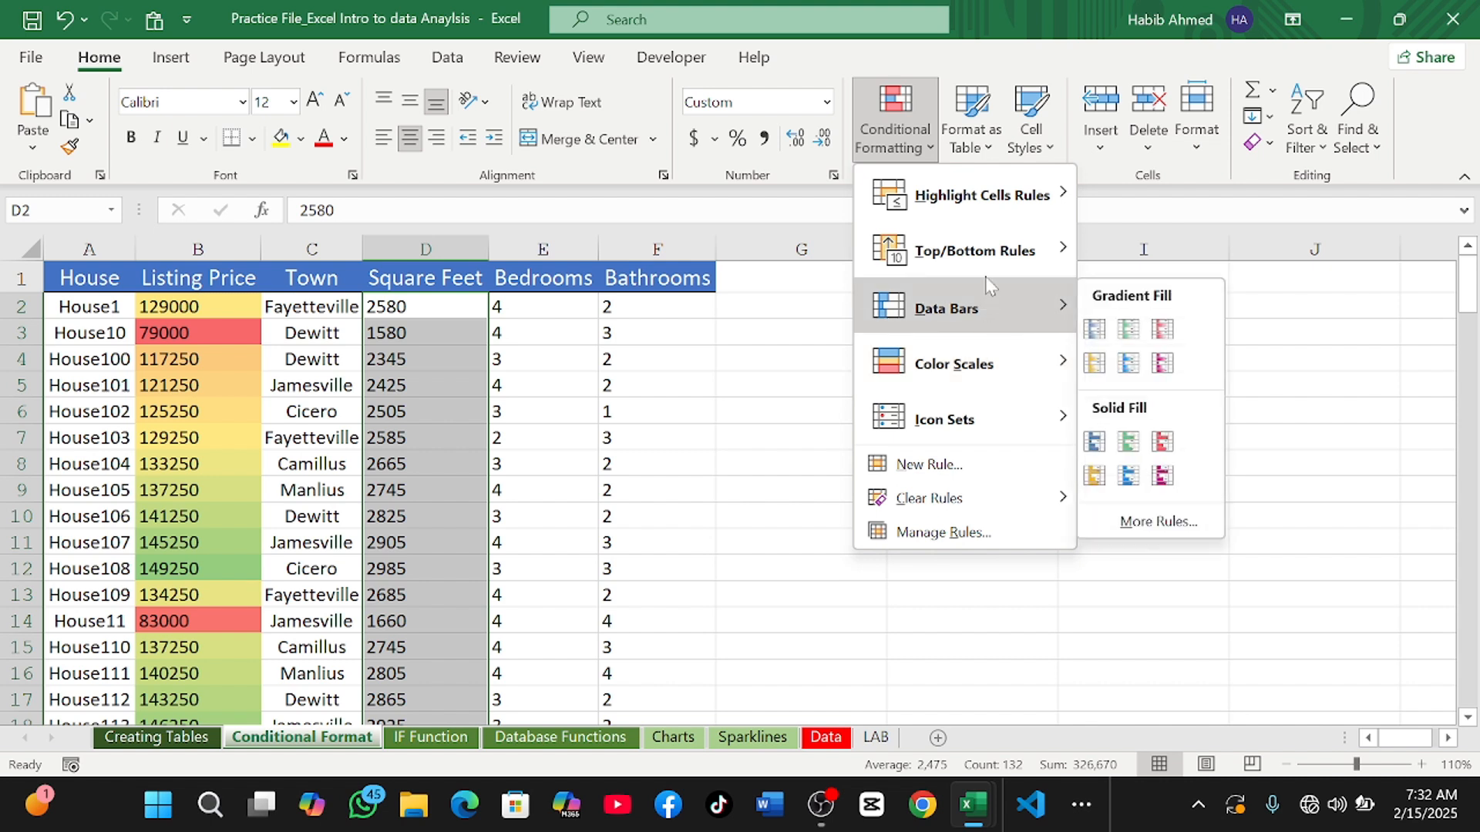
pyautogui.moveTo(988, 205)
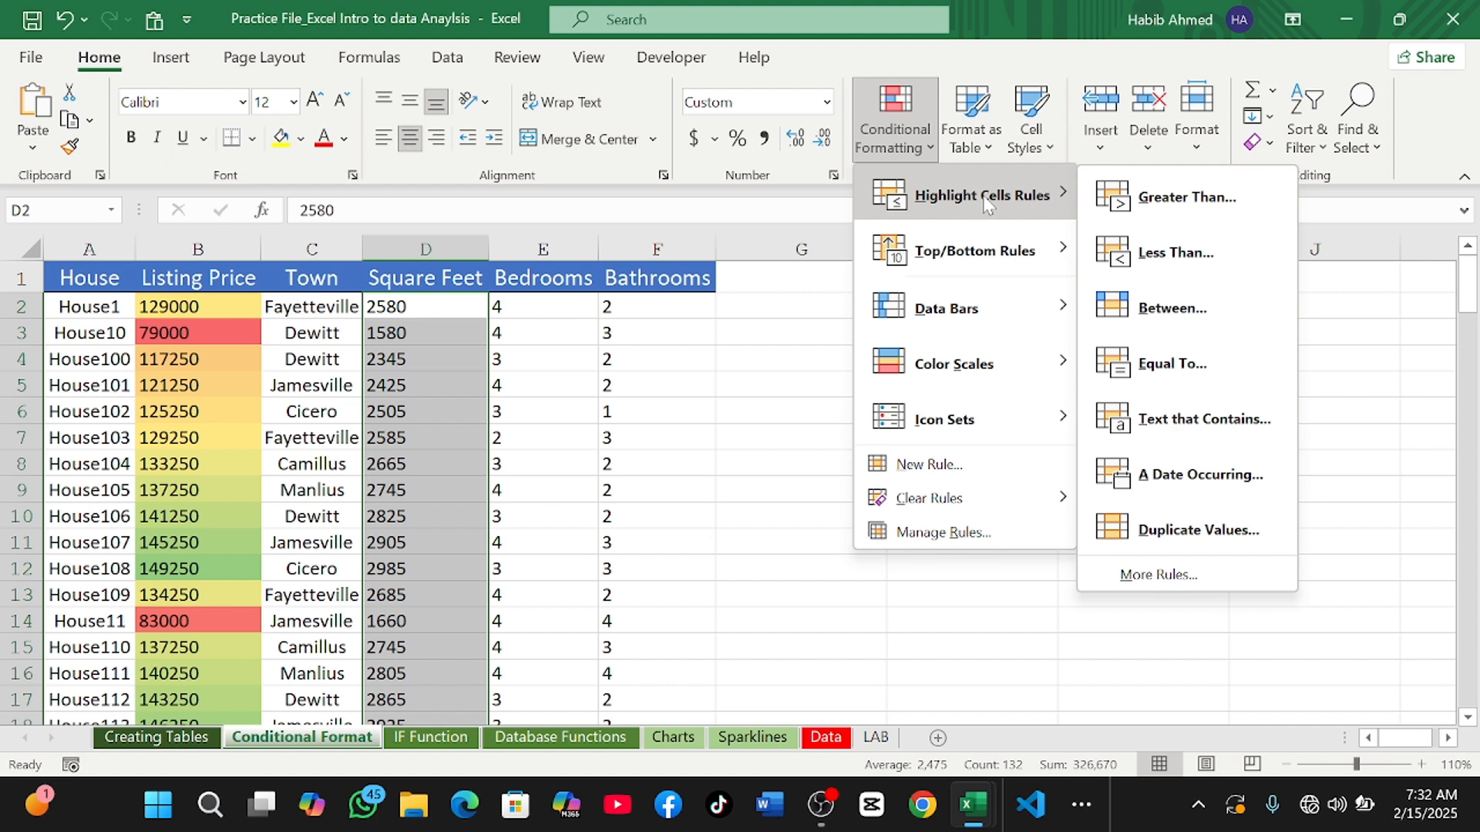
pyautogui.click(1179, 198)
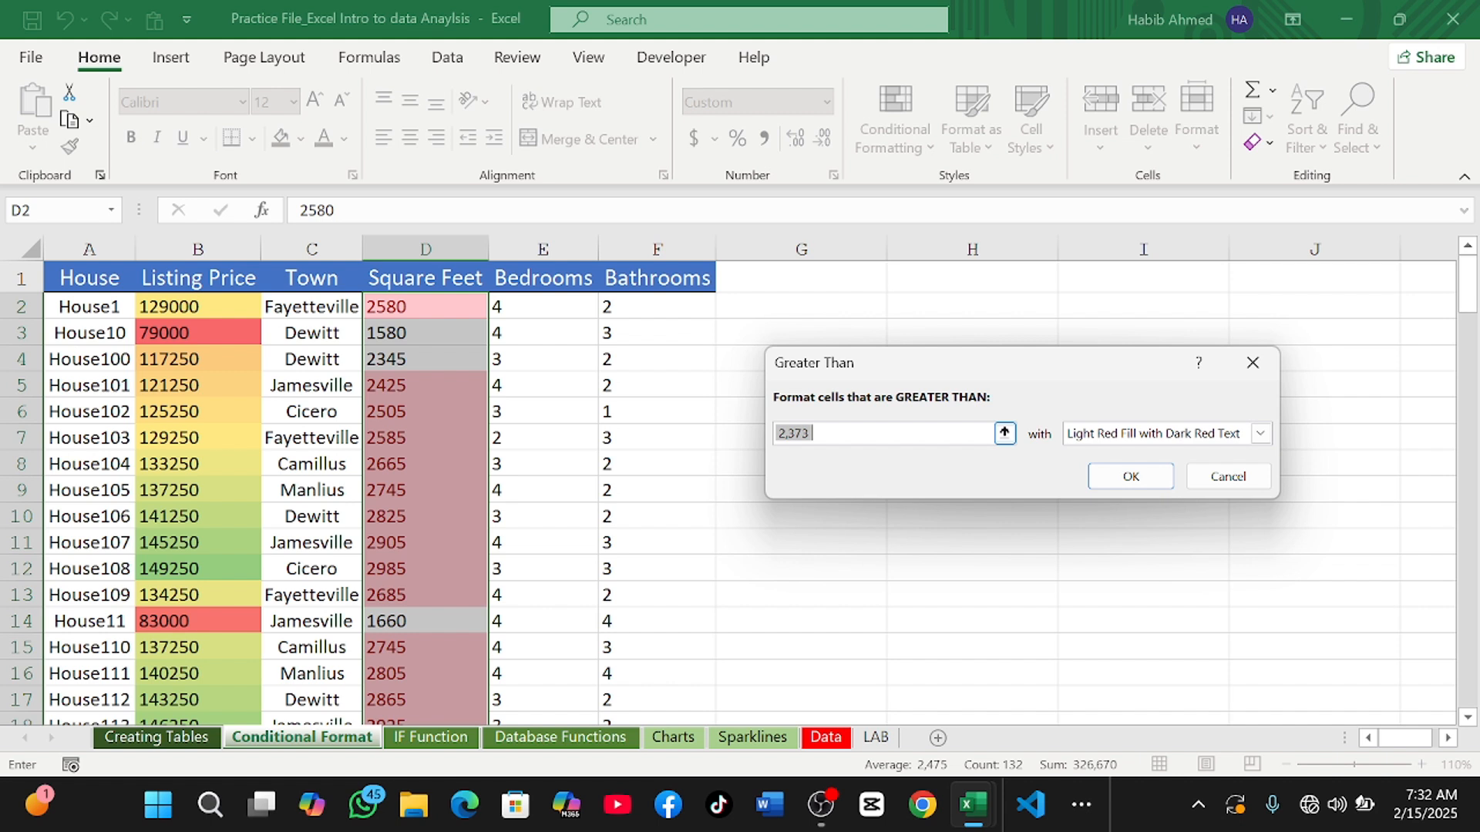
pyautogui.press('BackSpace')
pyautogui.write('2')
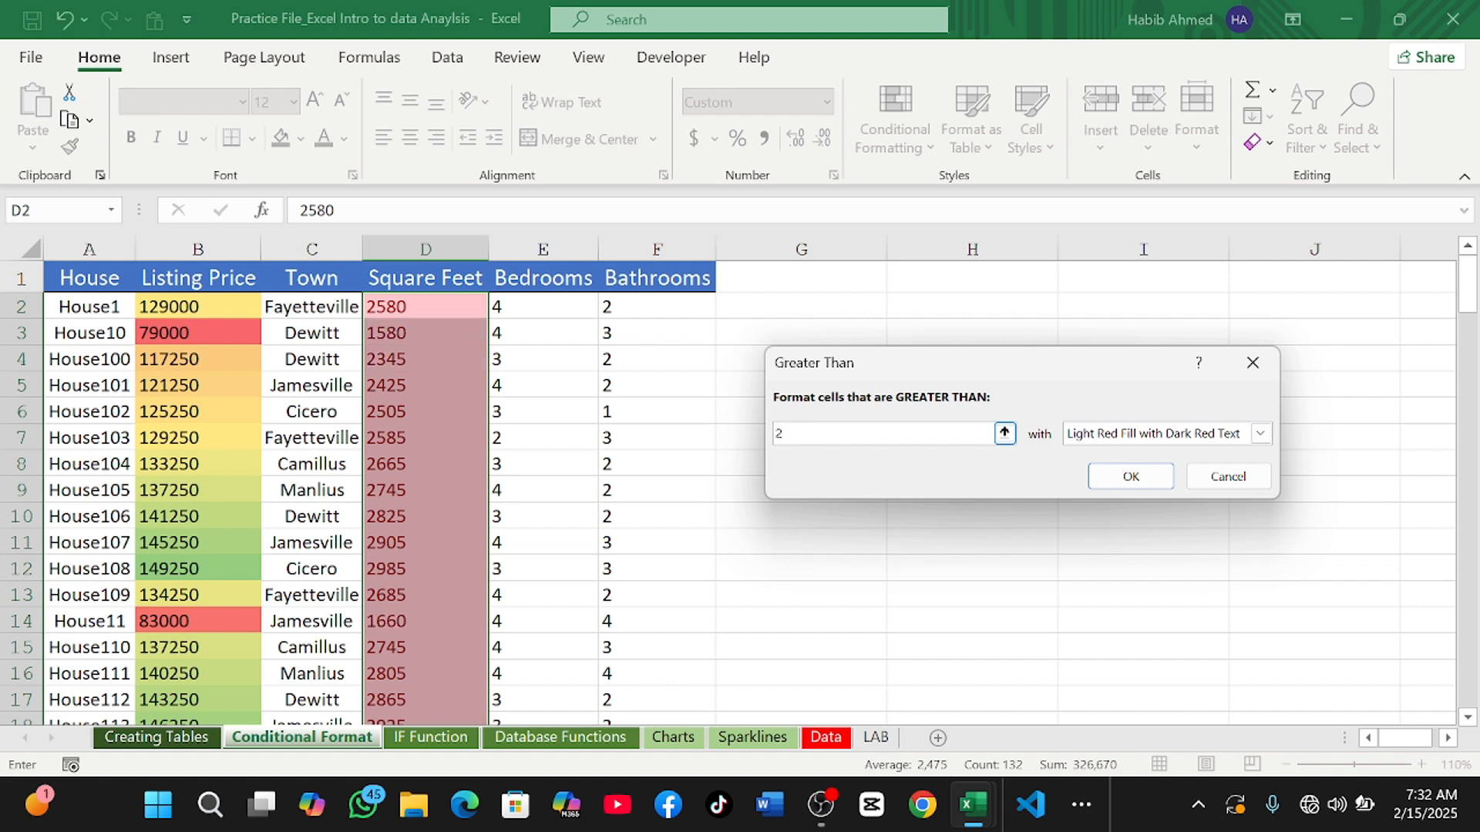
pyautogui.write('500')
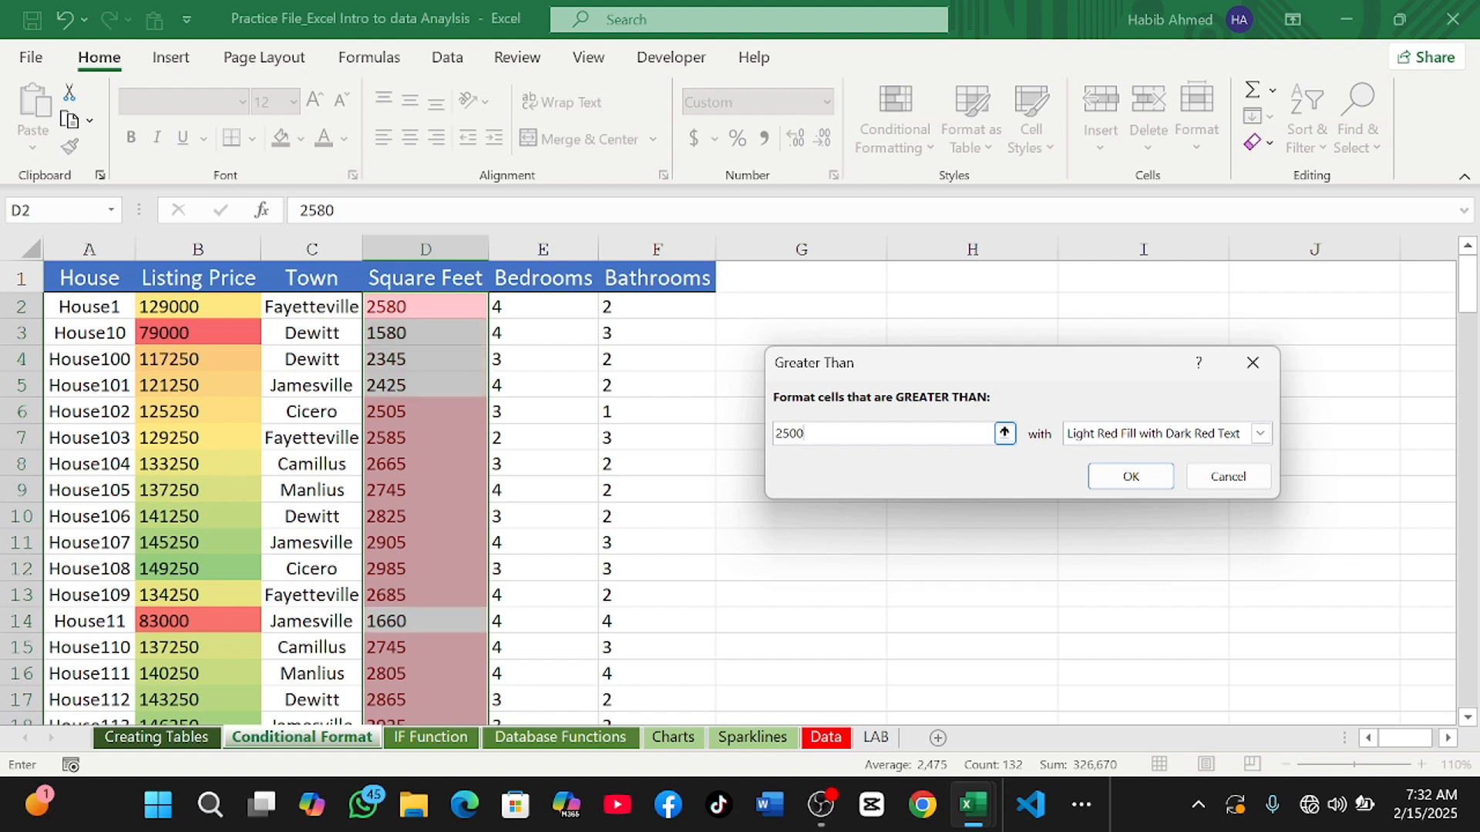
# Step: Give the Greater Than rule the Green Fill with Dark Green Text format and apply it
pyautogui.click(1260, 433)
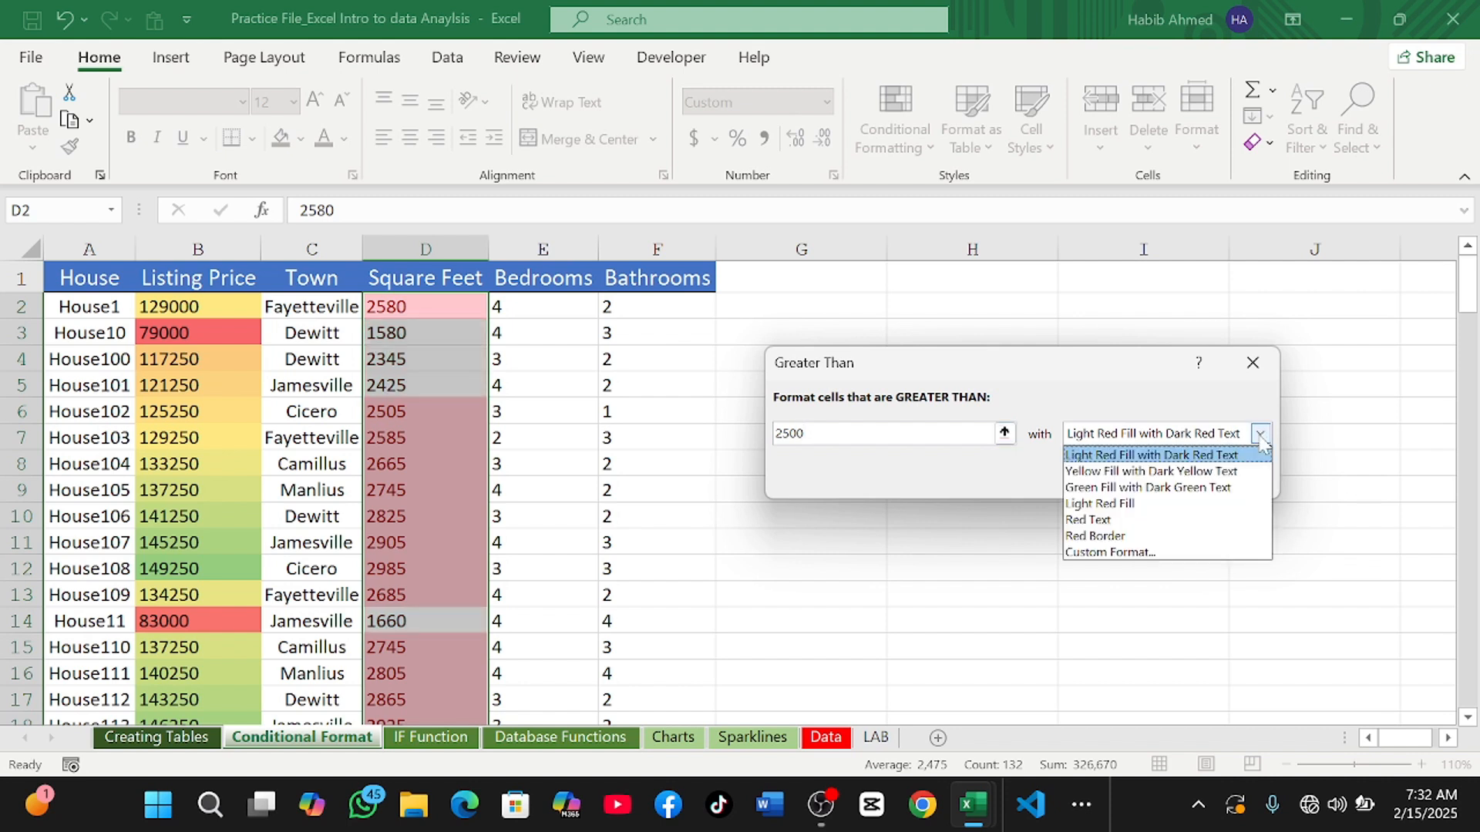
pyautogui.click(1176, 488)
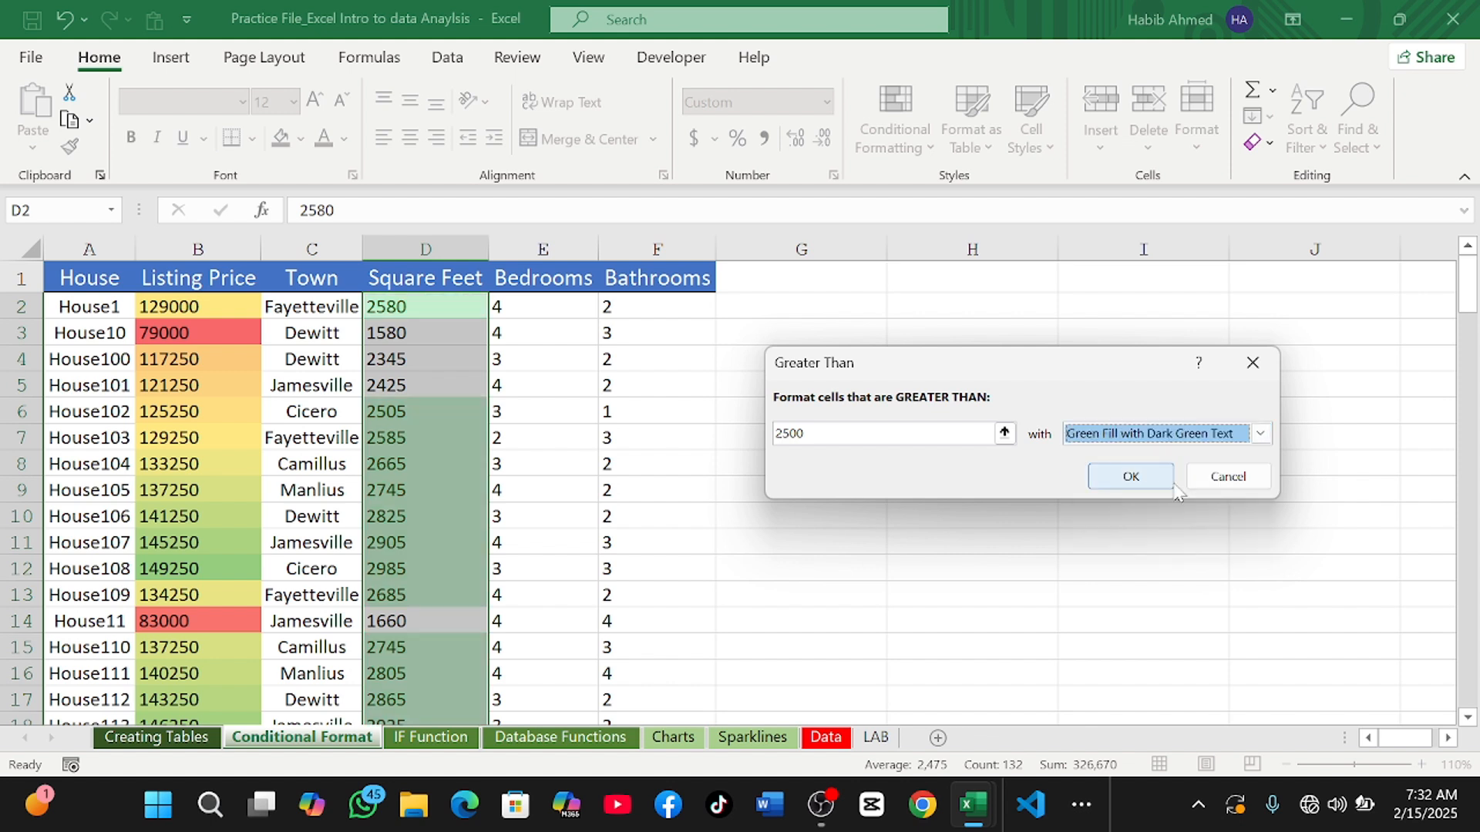
pyautogui.click(1130, 476)
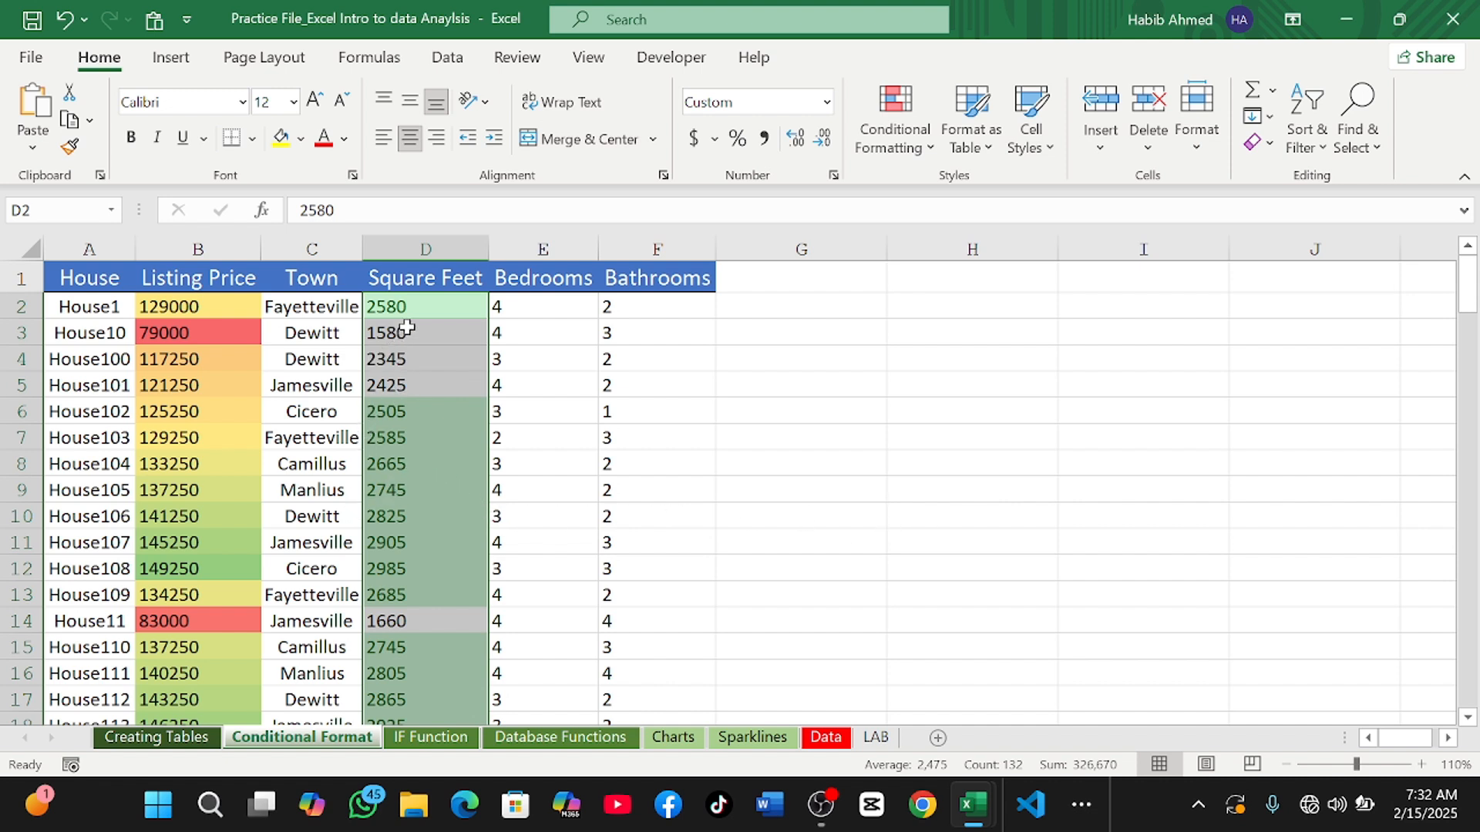
# Step: Compare the highlighted and unhighlighted Square Feet values against the 2500 threshold
pyautogui.scroll(-1, 395, 438)
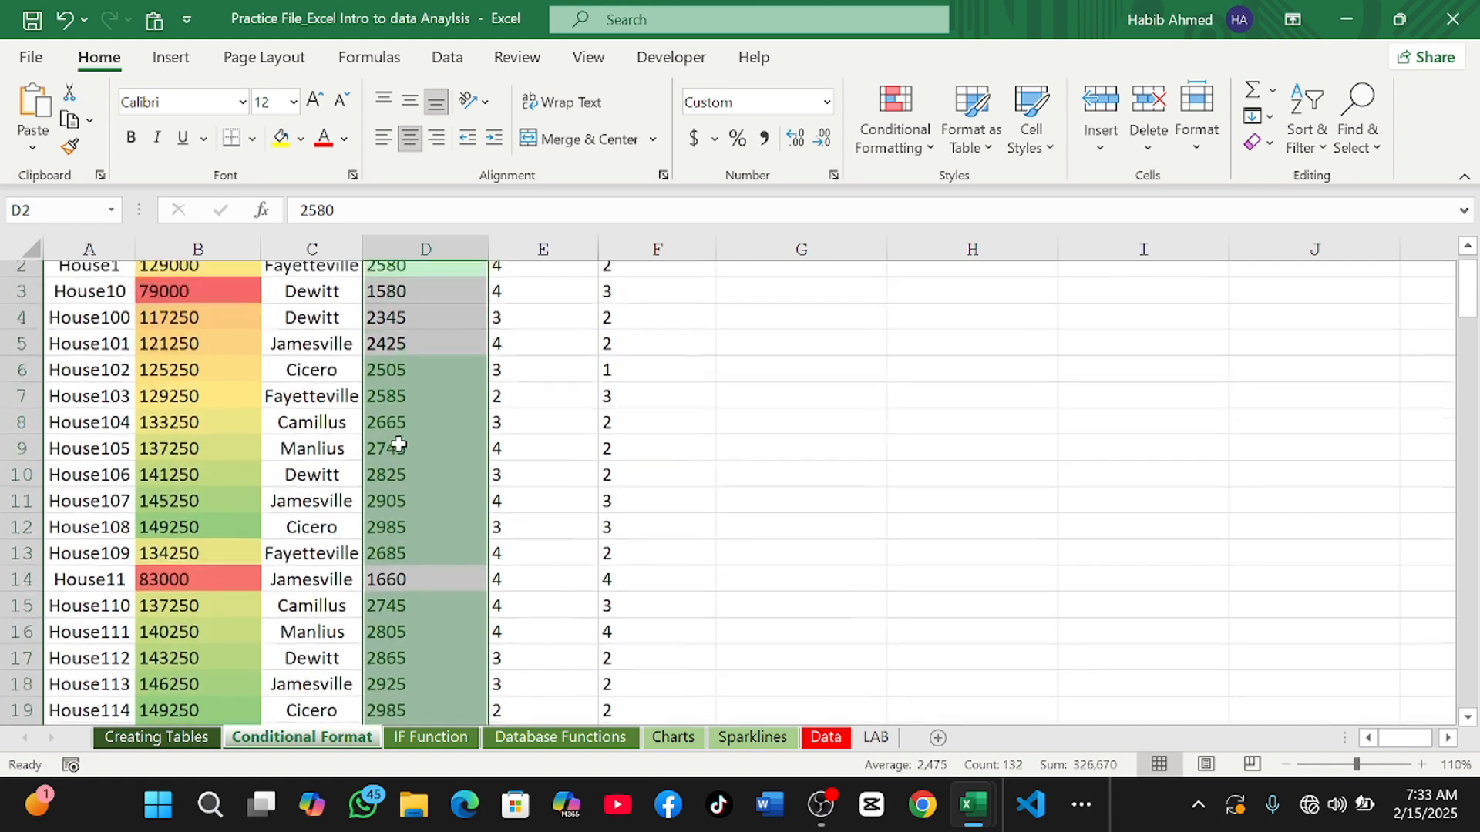
pyautogui.scroll(1, 396, 438)
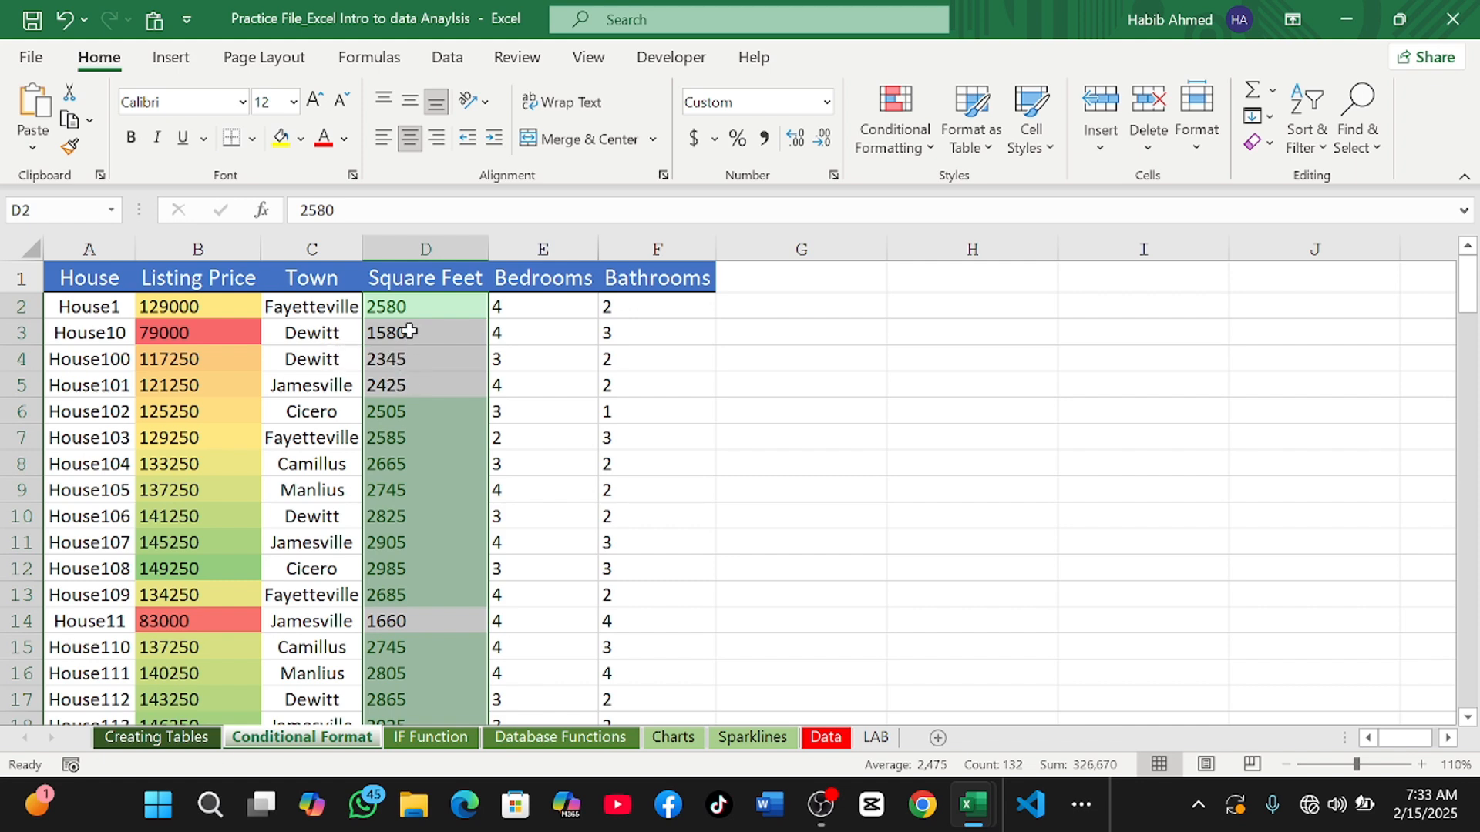
pyautogui.scroll(-1, 402, 356)
pyautogui.scroll(-5, 402, 356)
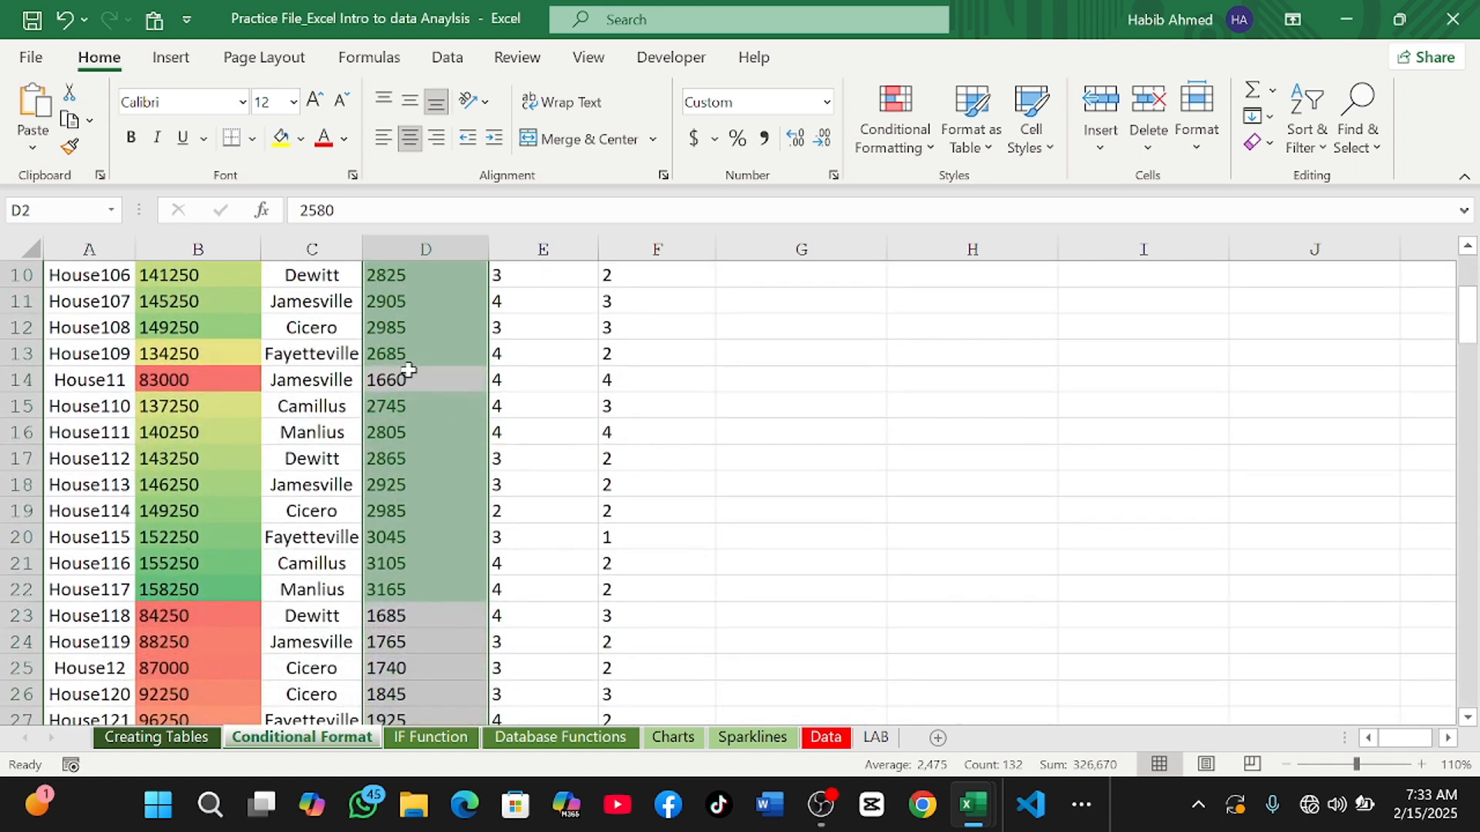
pyautogui.scroll(4, 405, 372)
pyautogui.scroll(2, 405, 372)
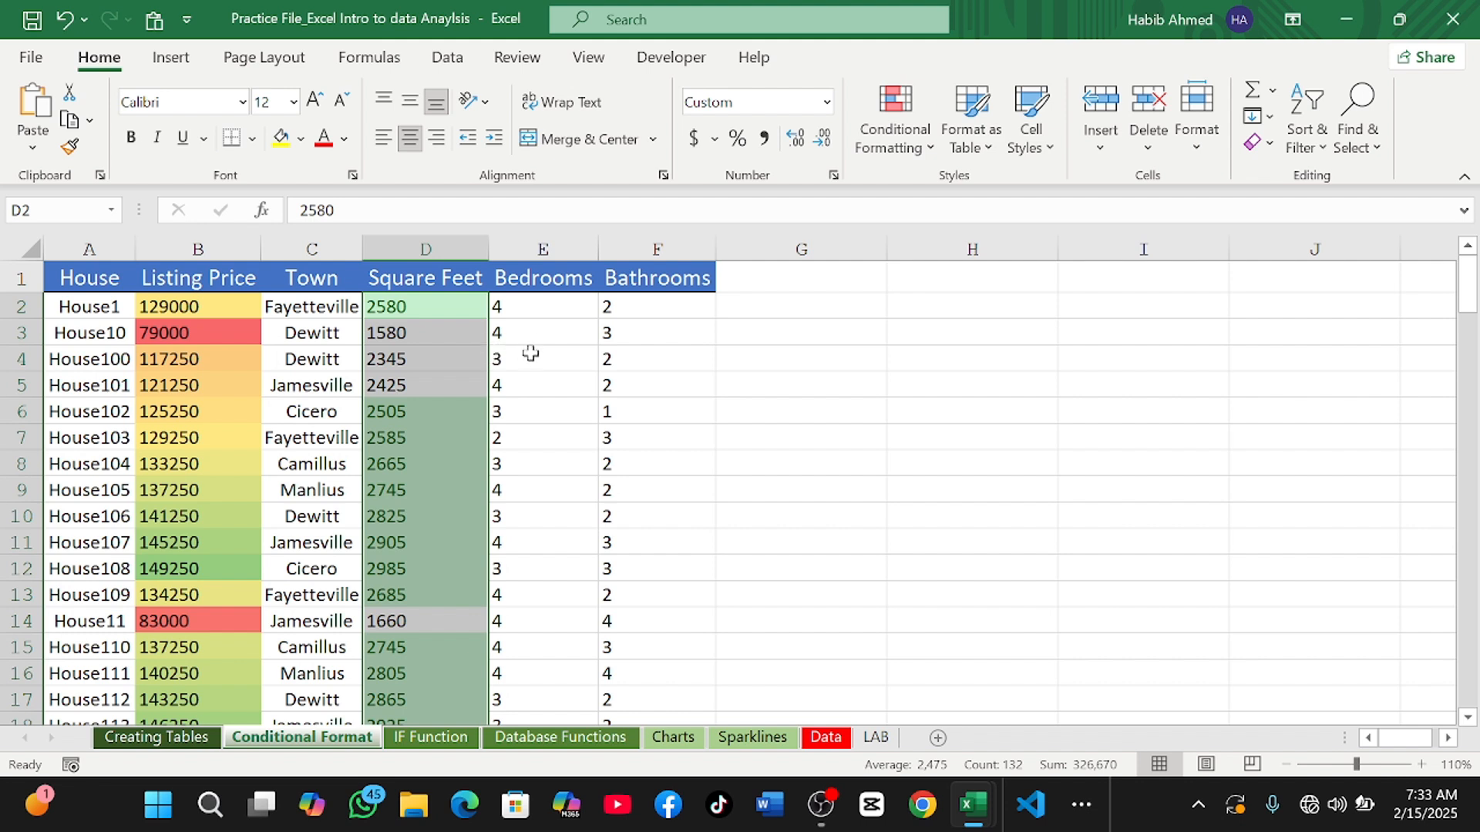
# Step: Highlight the Bedrooms values in E2:E133 that are equal to 3 using Light Red Fill with Dark Red Text
pyautogui.click(527, 308)
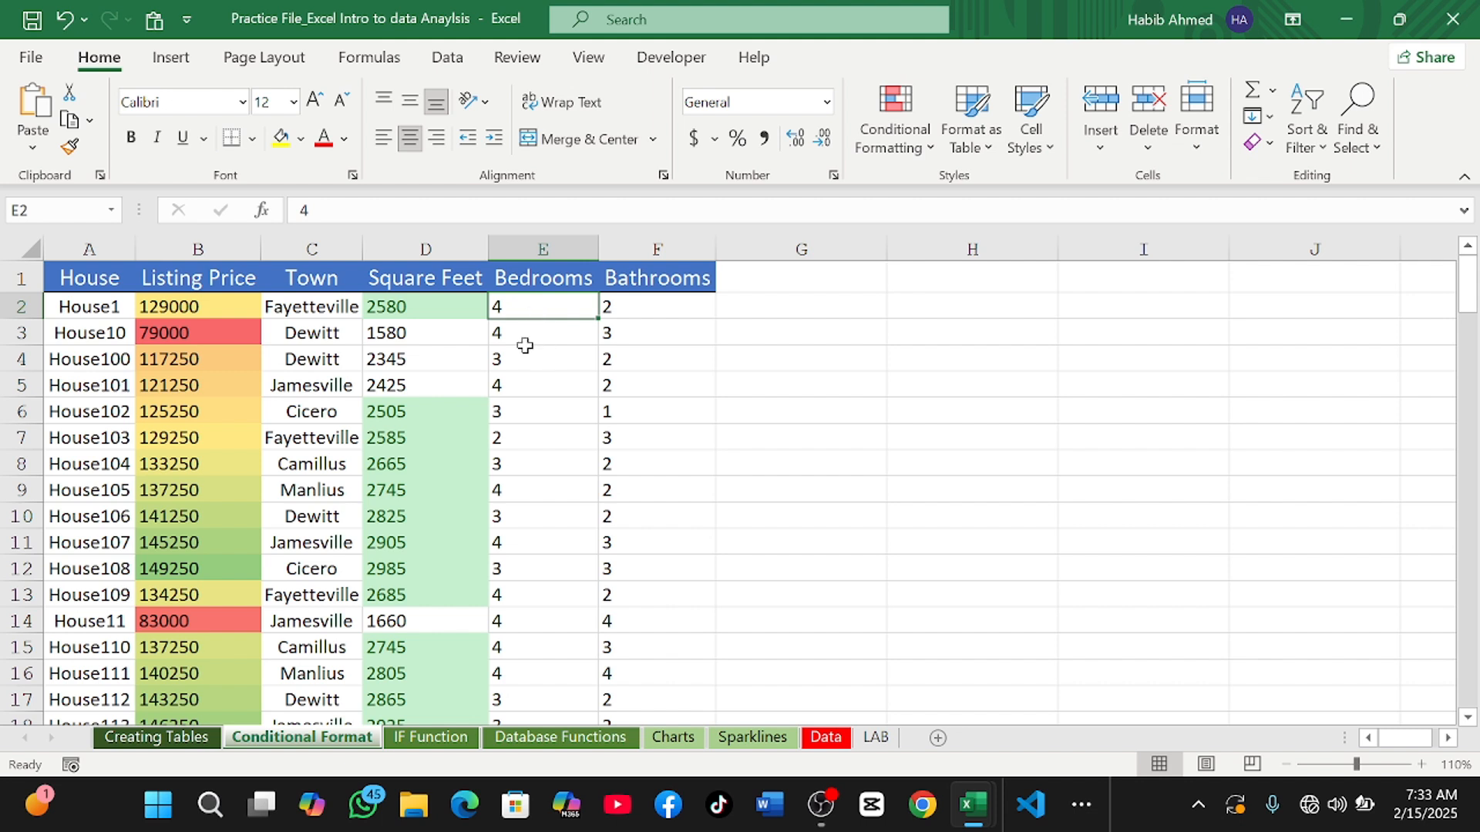
pyautogui.hotkey('ctrl', 'shift', 'Down')
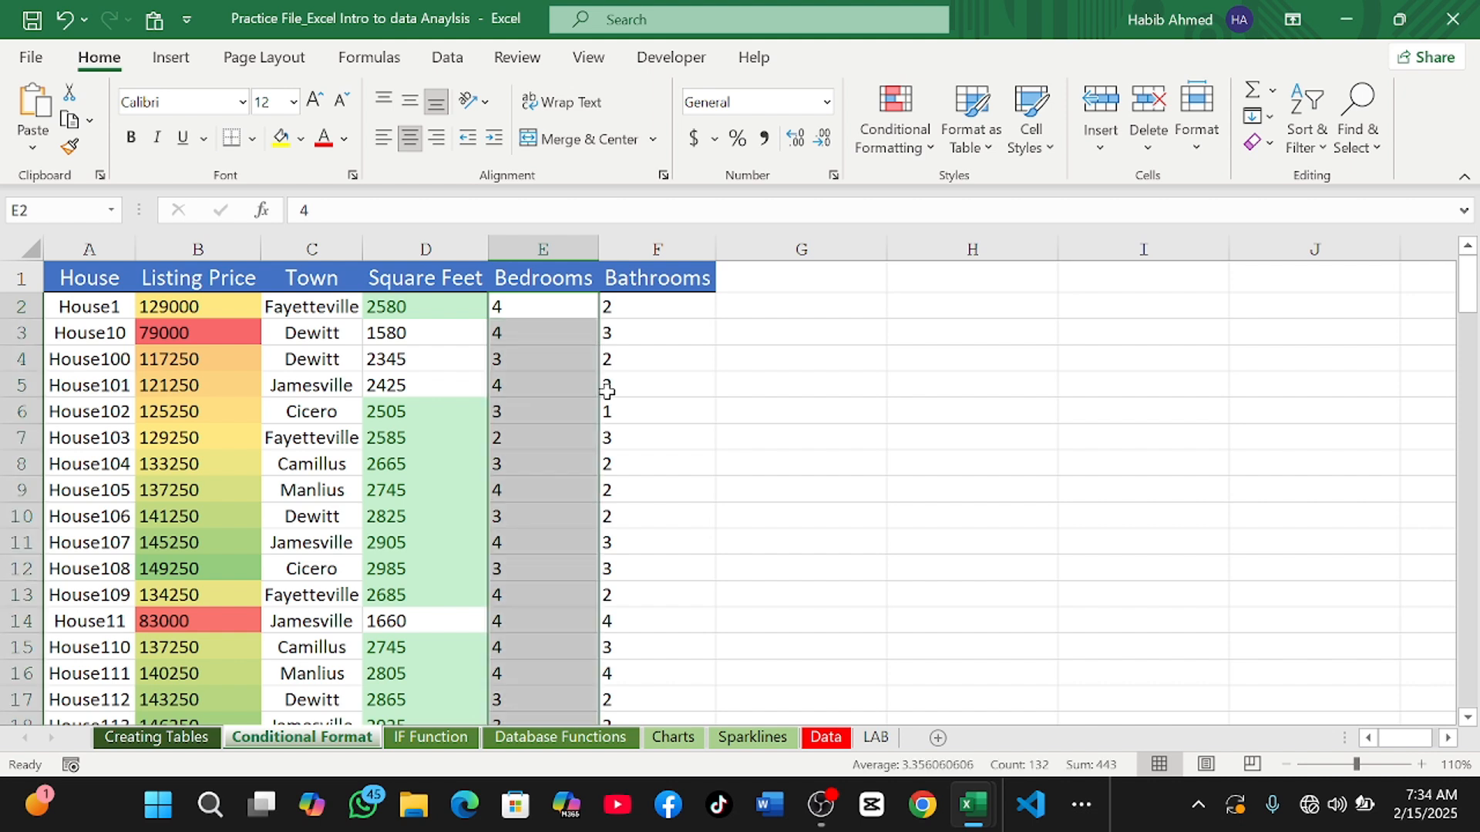
pyautogui.click(893, 137)
pyautogui.moveTo(941, 197)
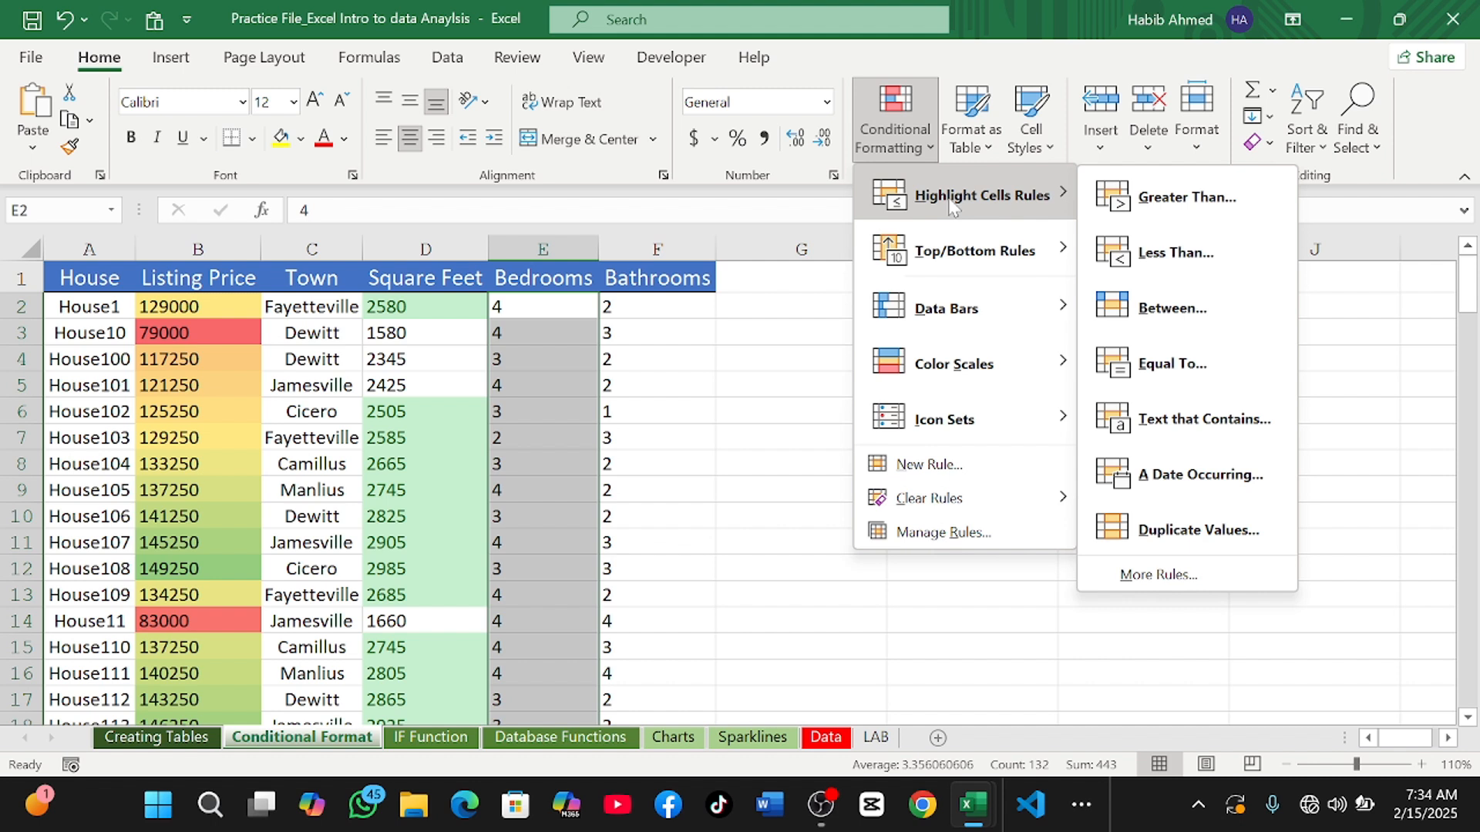
pyautogui.click(1171, 363)
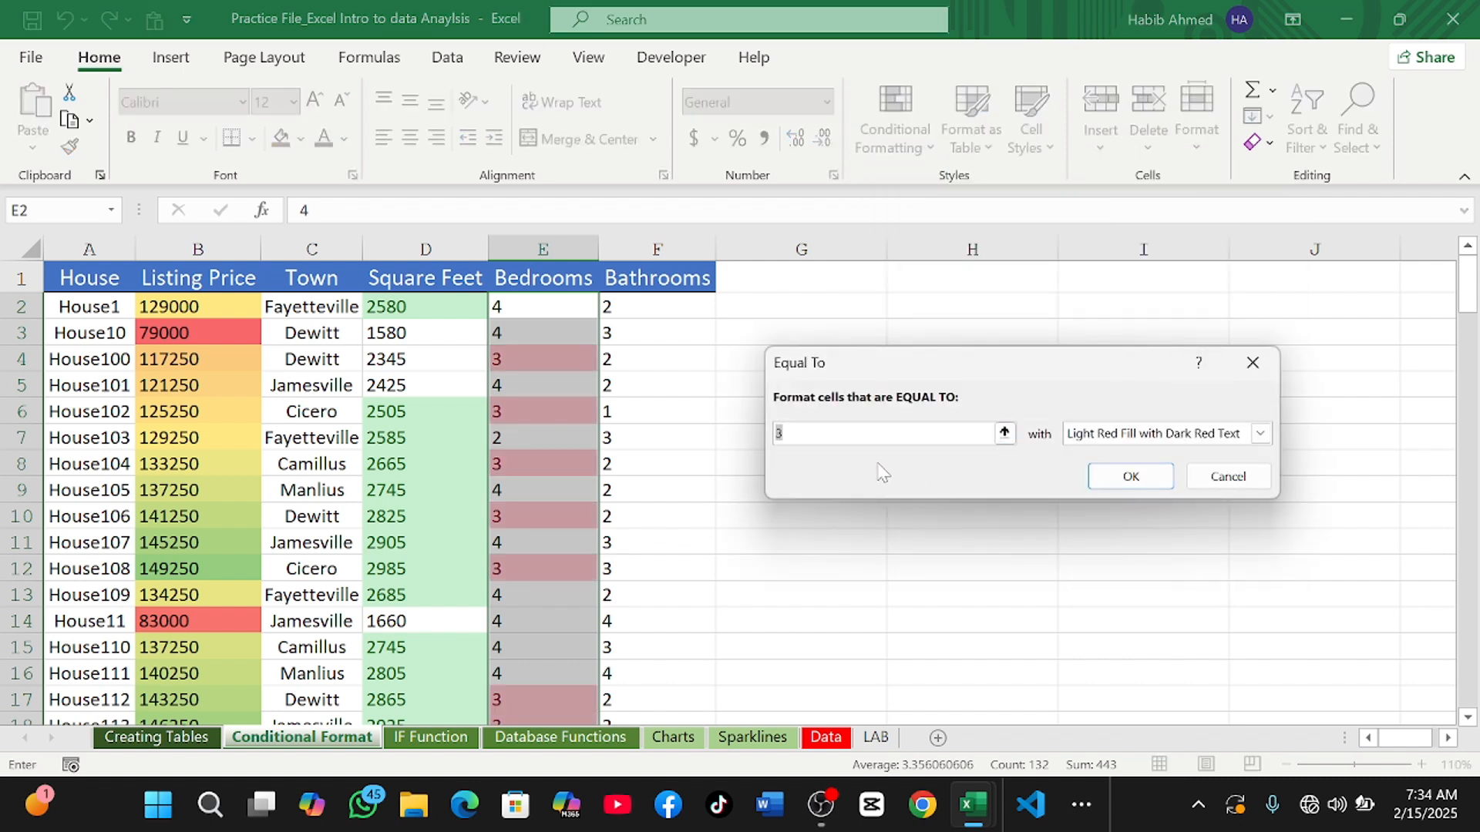
pyautogui.click(1261, 434)
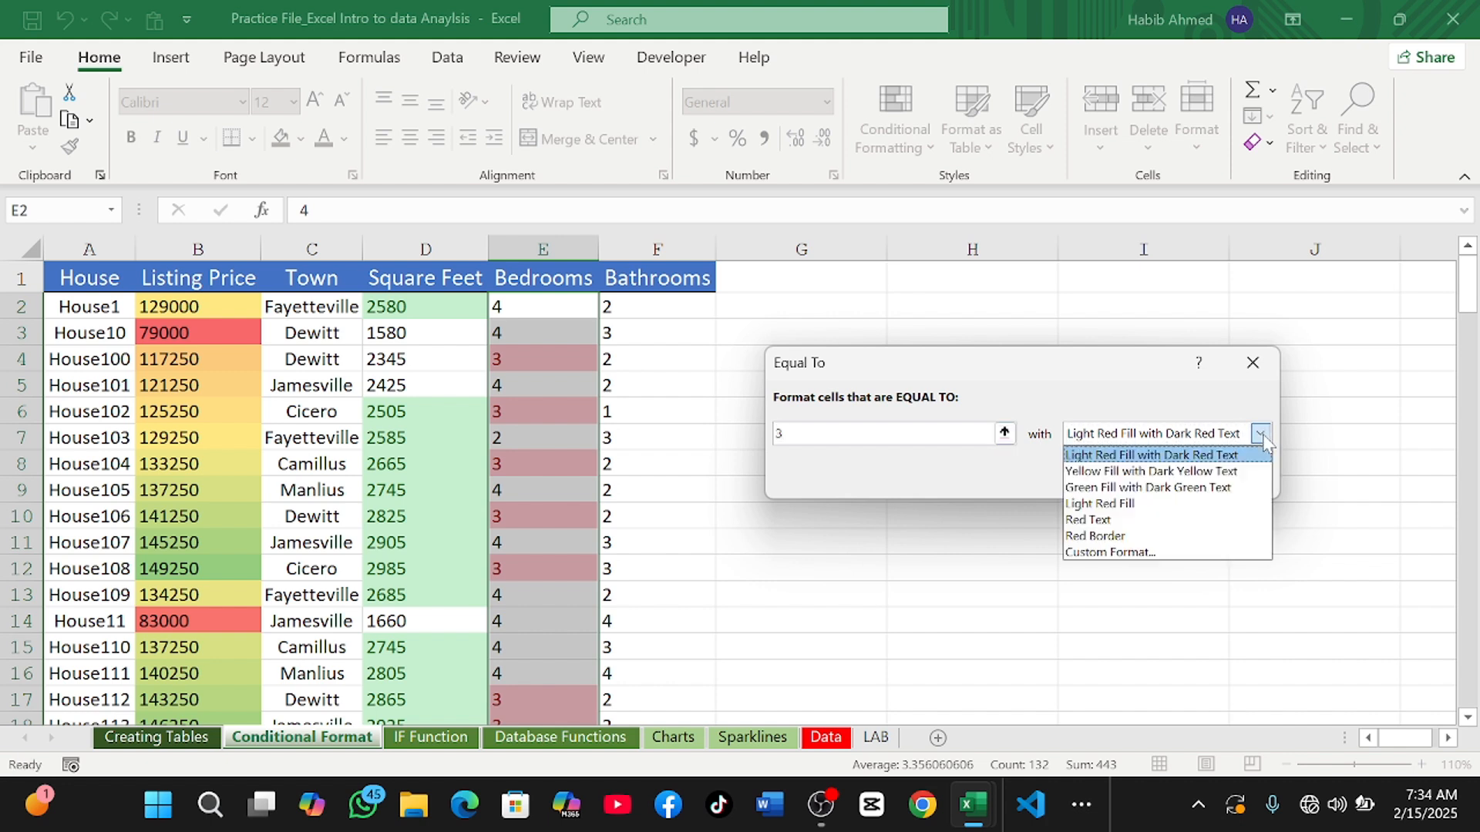
pyautogui.click(1125, 454)
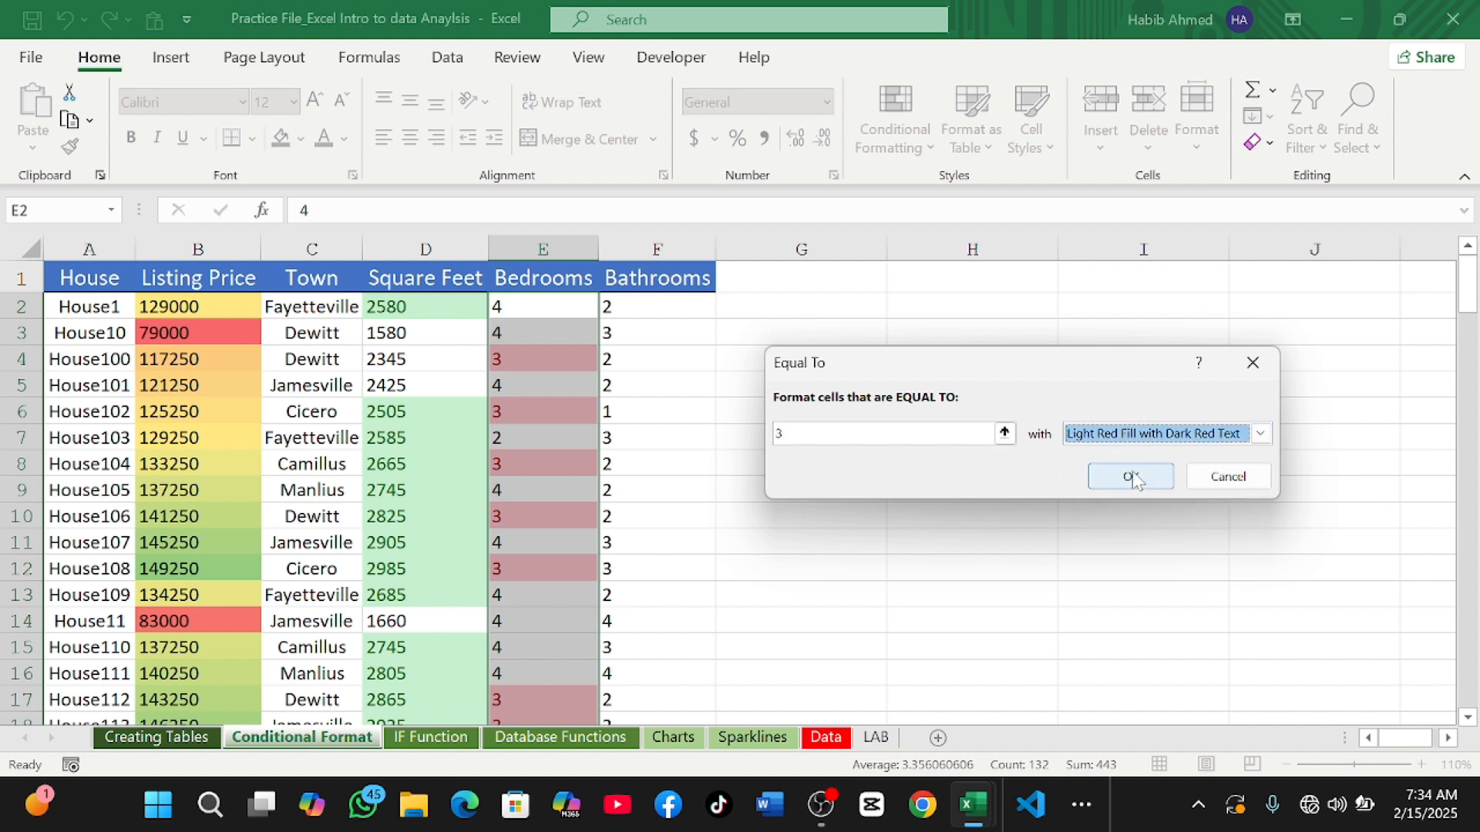
pyautogui.click(1131, 477)
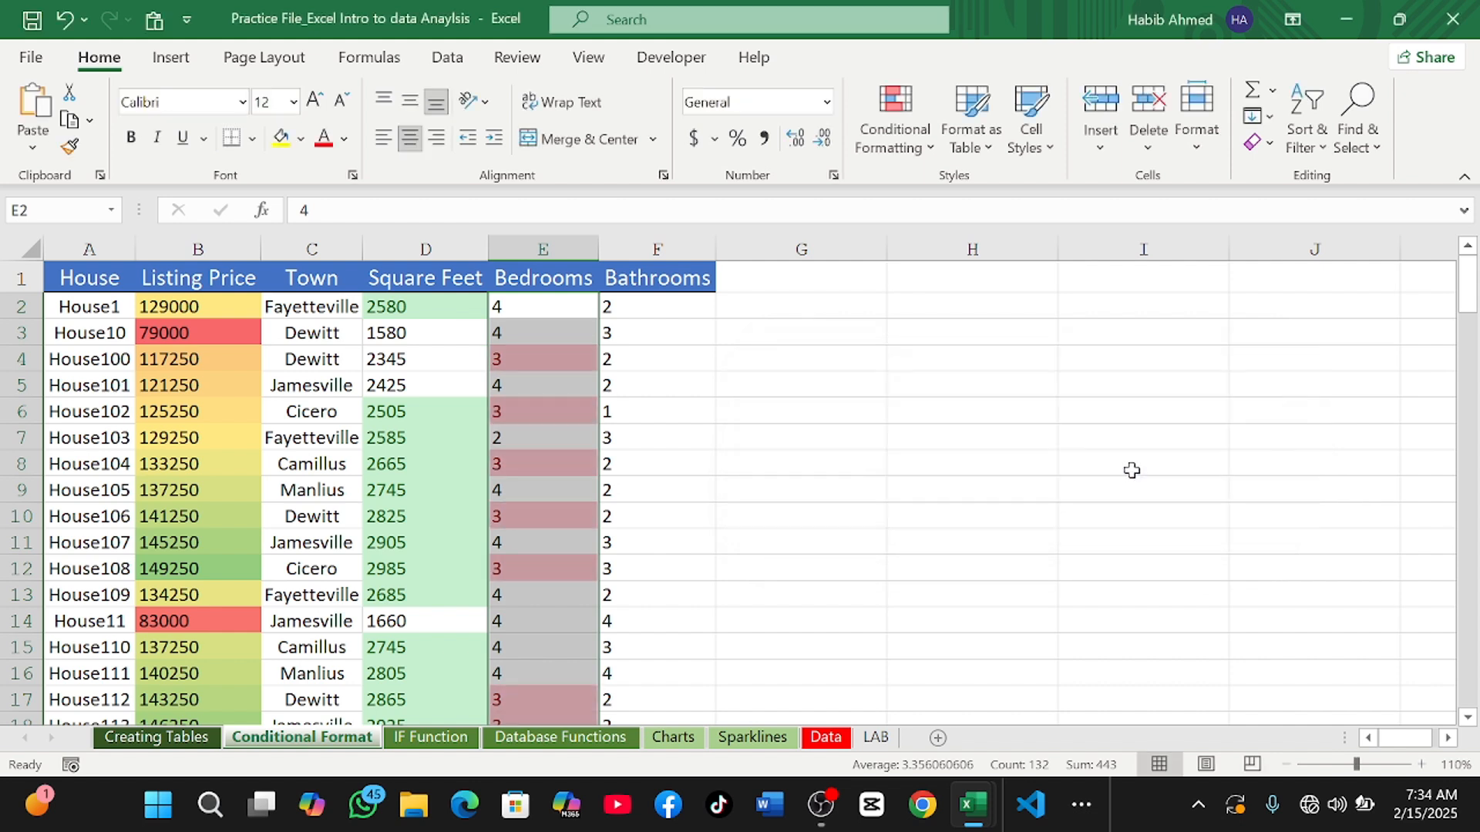
pyautogui.click(673, 387)
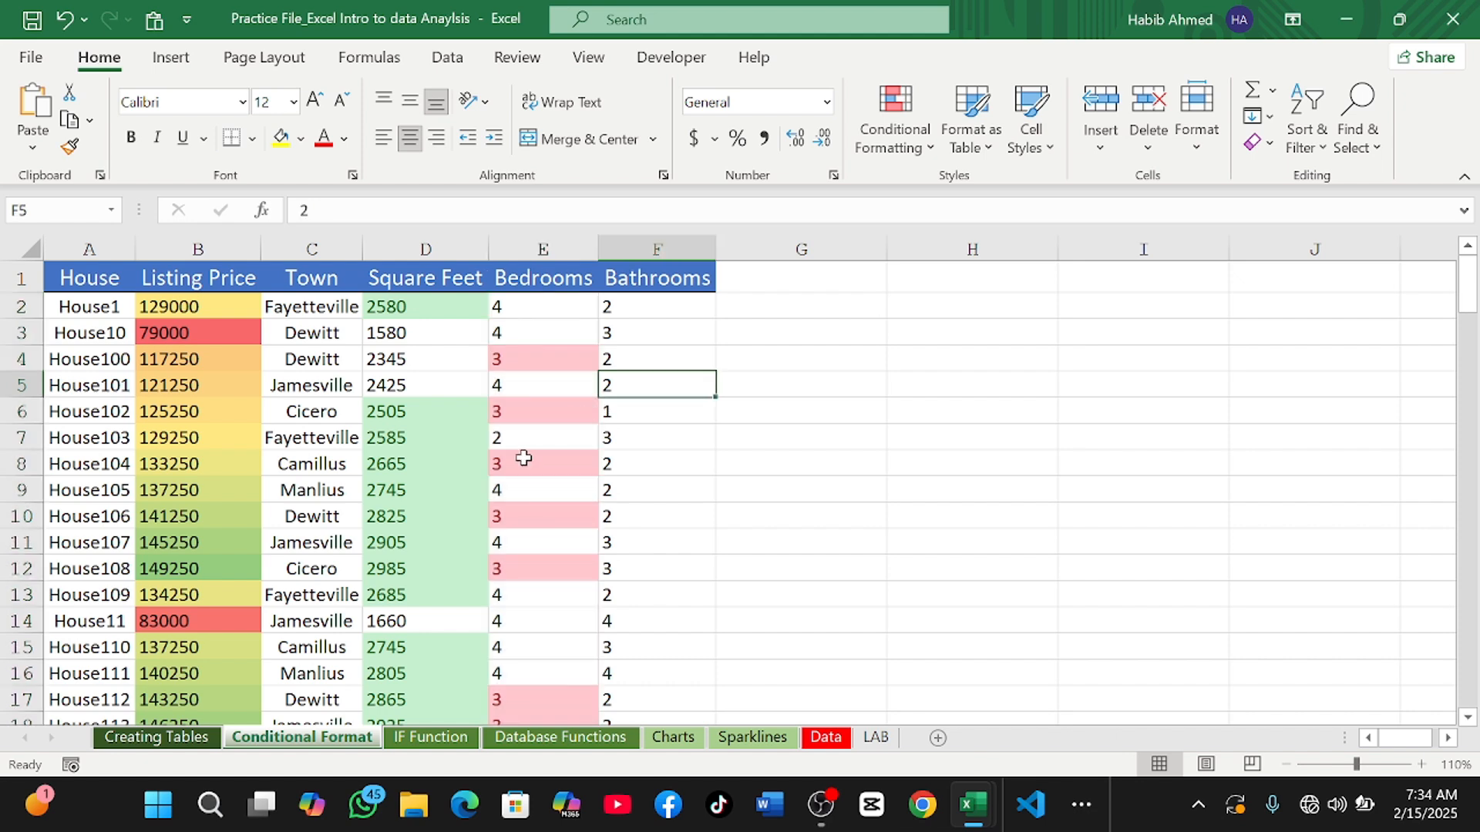
# Step: Examine the conditional formatting of the Listing Price, Square Feet and Bedrooms columns down through the house data
pyautogui.scroll(-4, 519, 465)
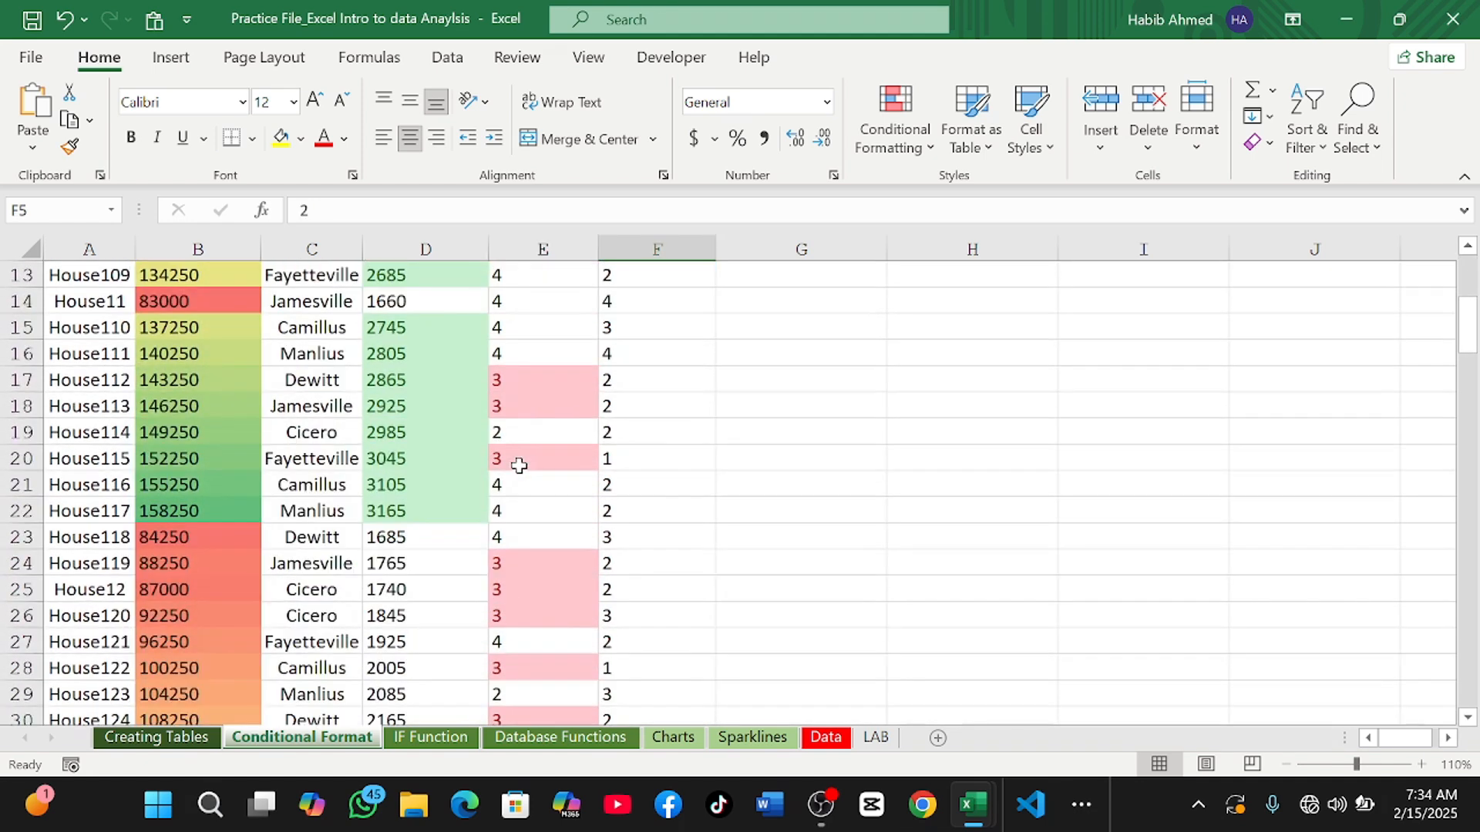
pyautogui.scroll(-2, 518, 465)
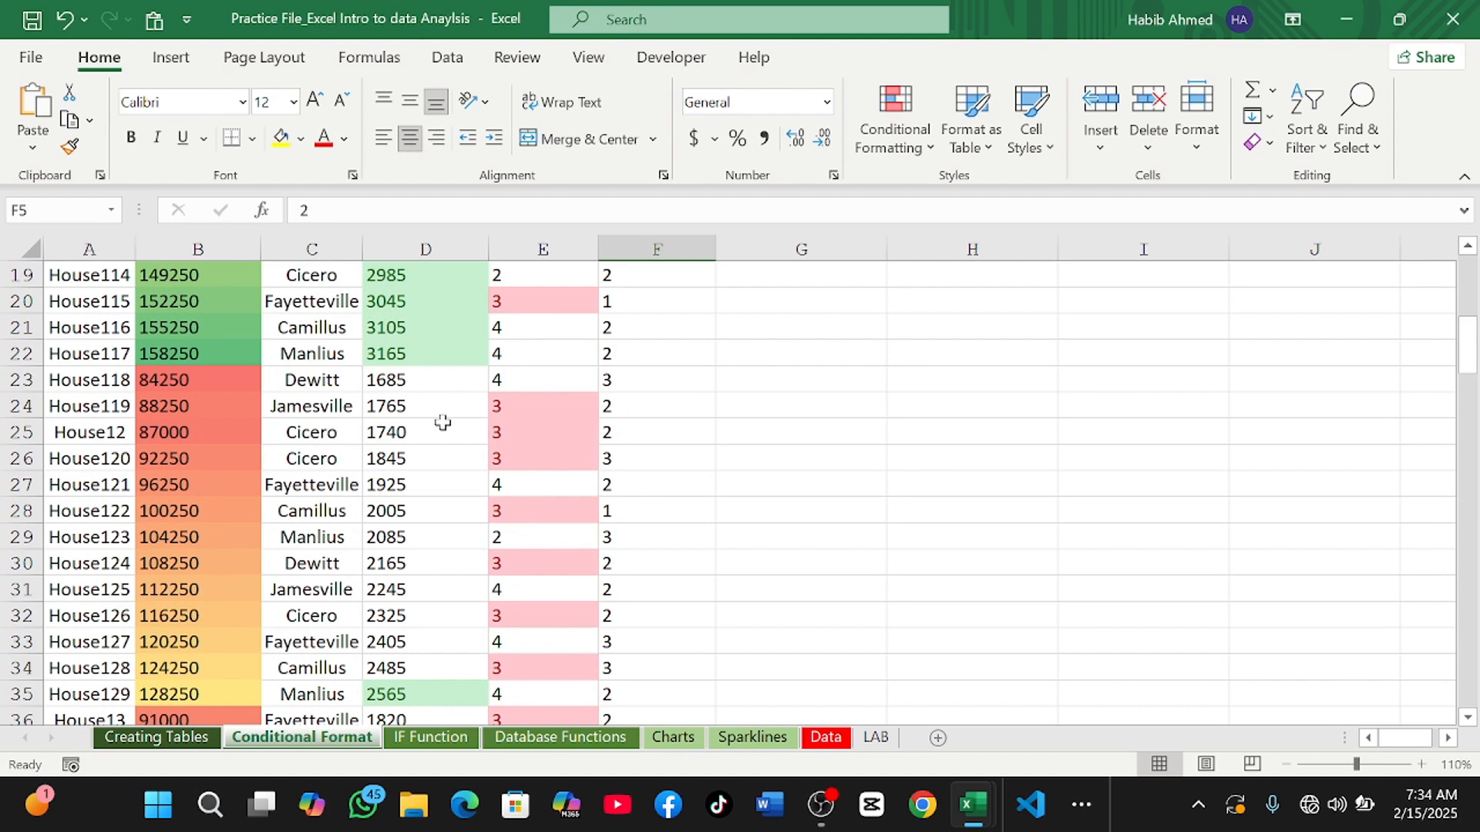
pyautogui.scroll(-5, 443, 423)
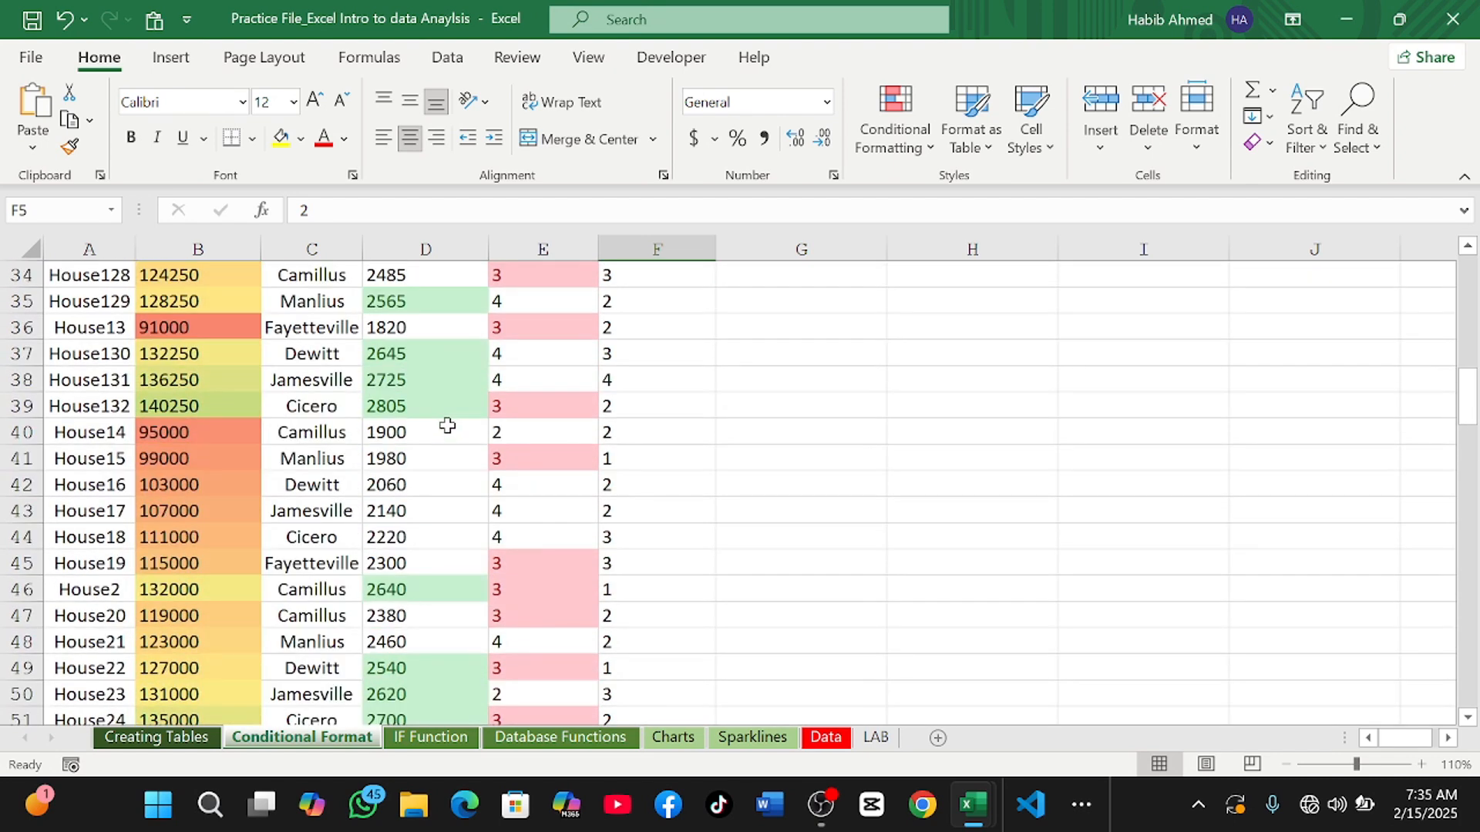
pyautogui.scroll(-2, 447, 425)
pyautogui.scroll(1, 447, 426)
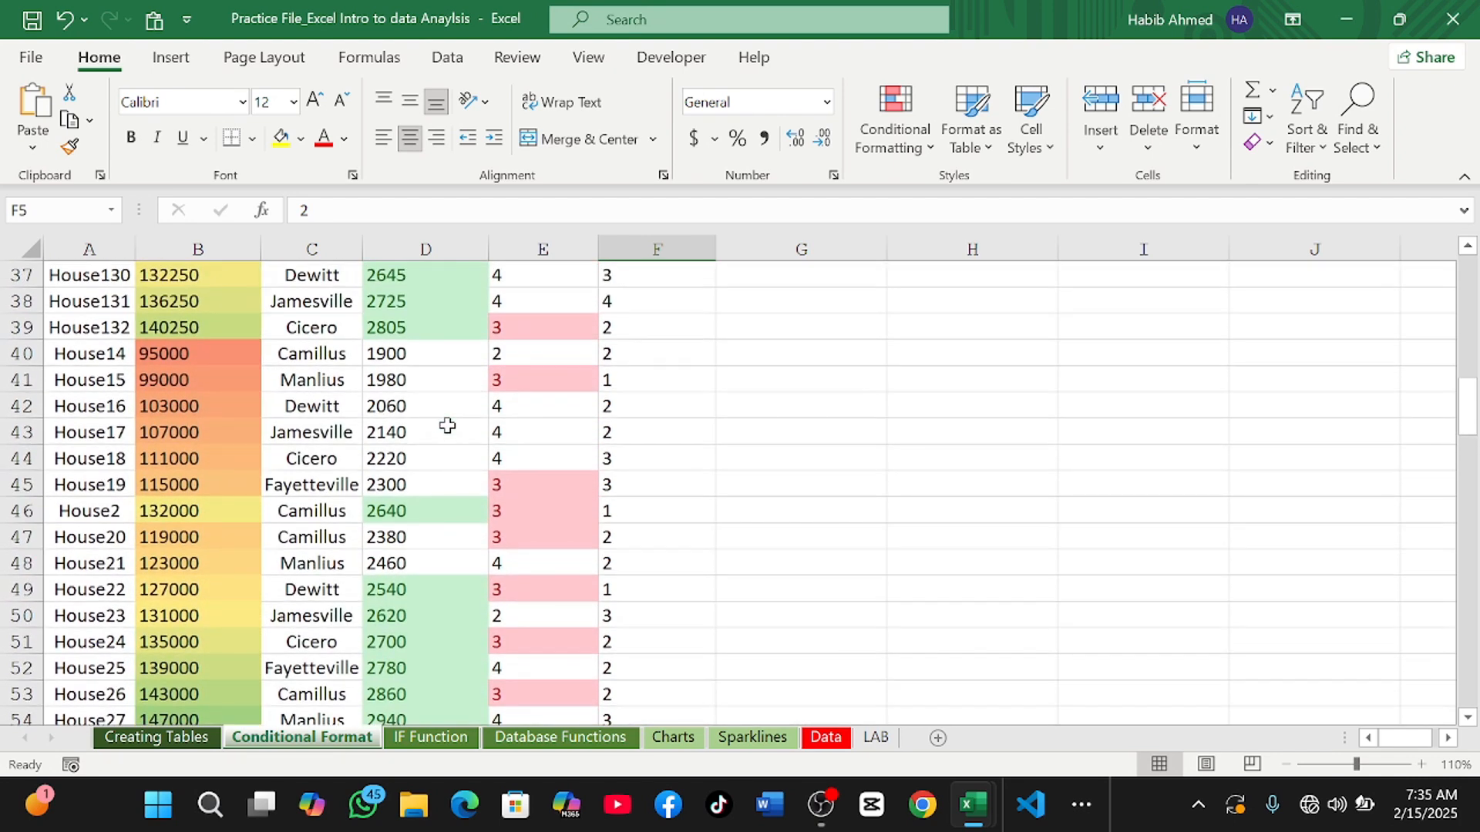
pyautogui.scroll(-17, 447, 426)
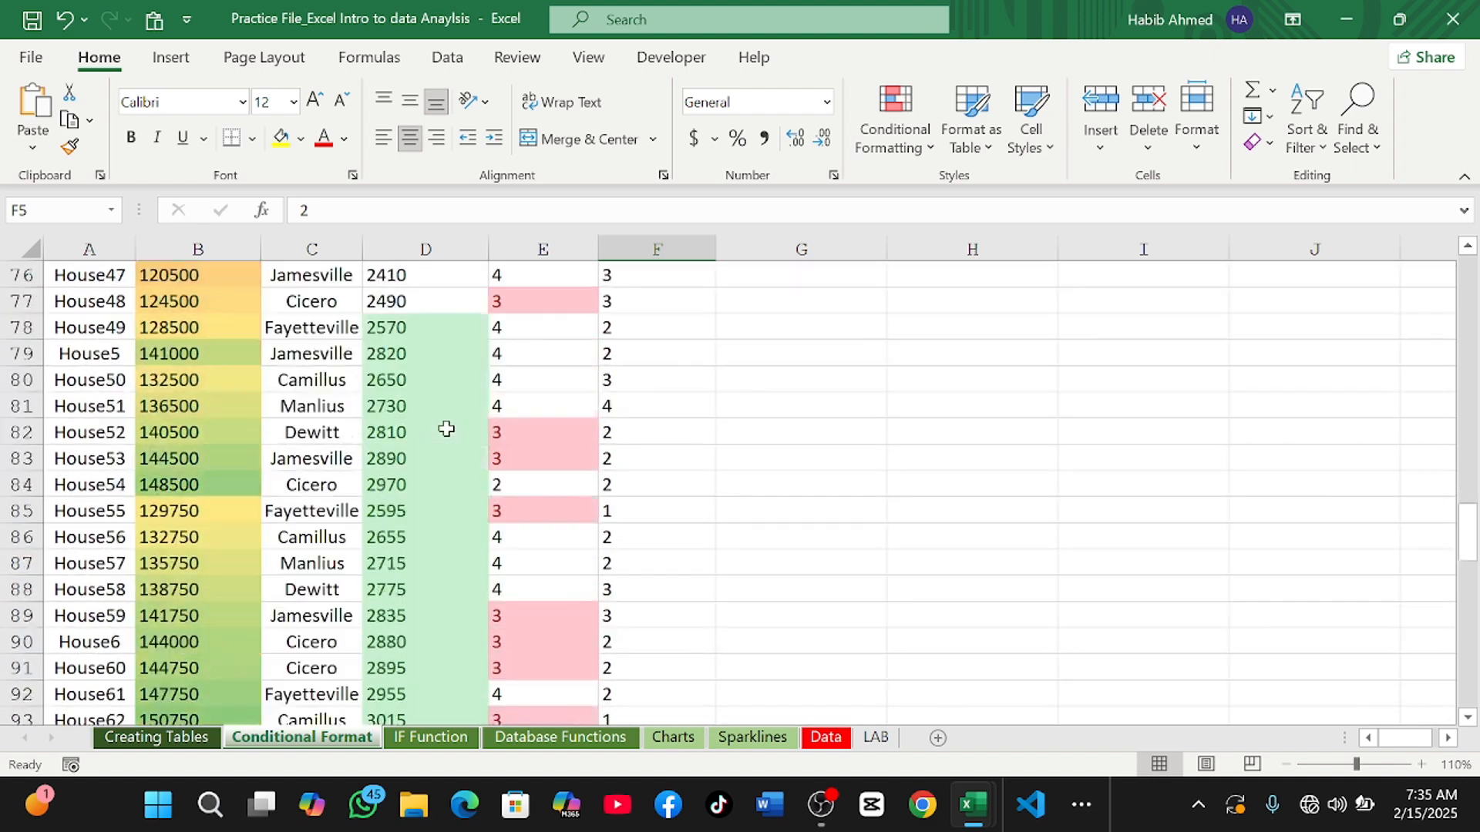
pyautogui.scroll(-6, 447, 428)
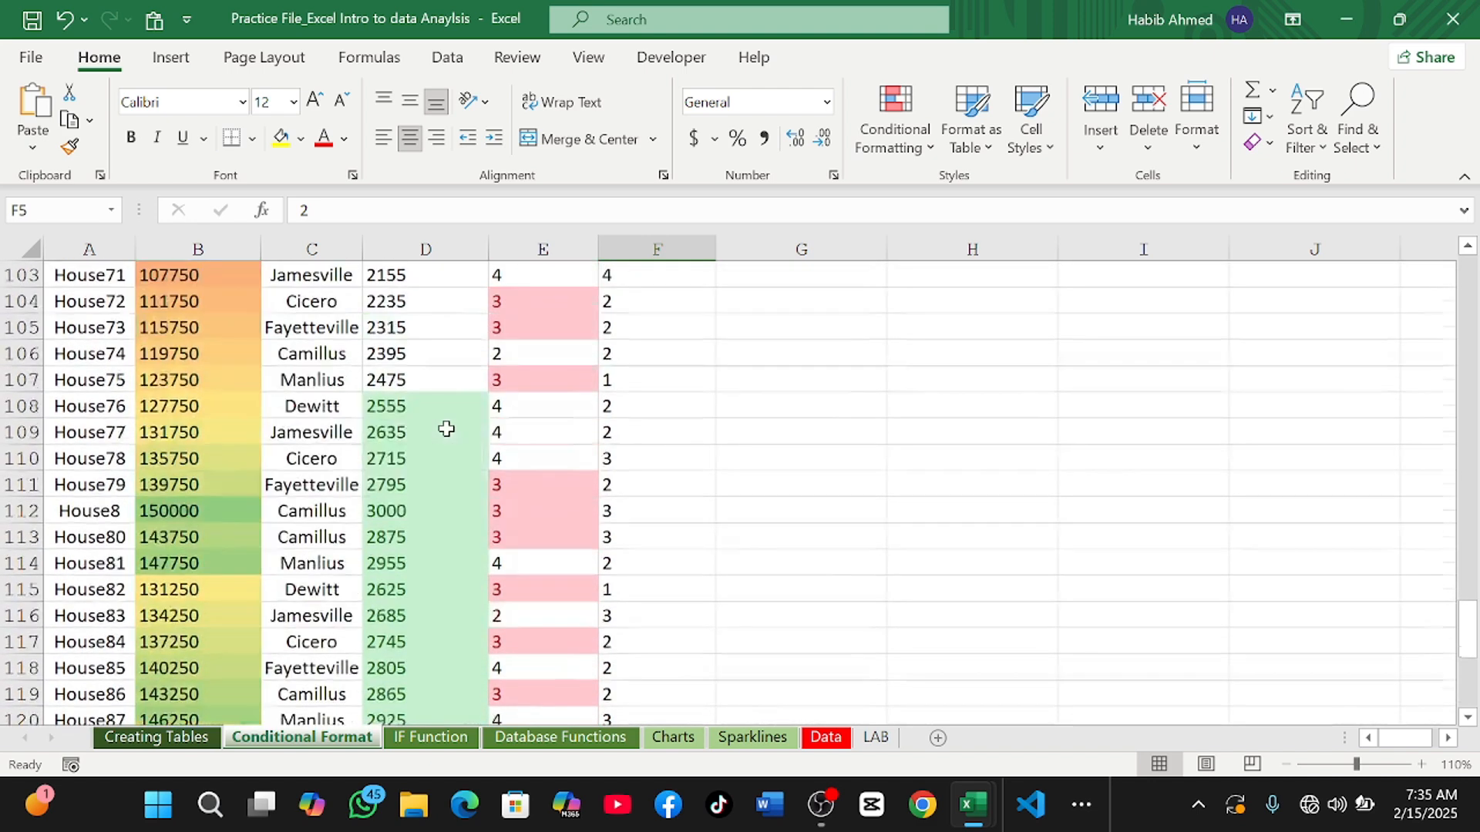
pyautogui.scroll(-1, 431, 447)
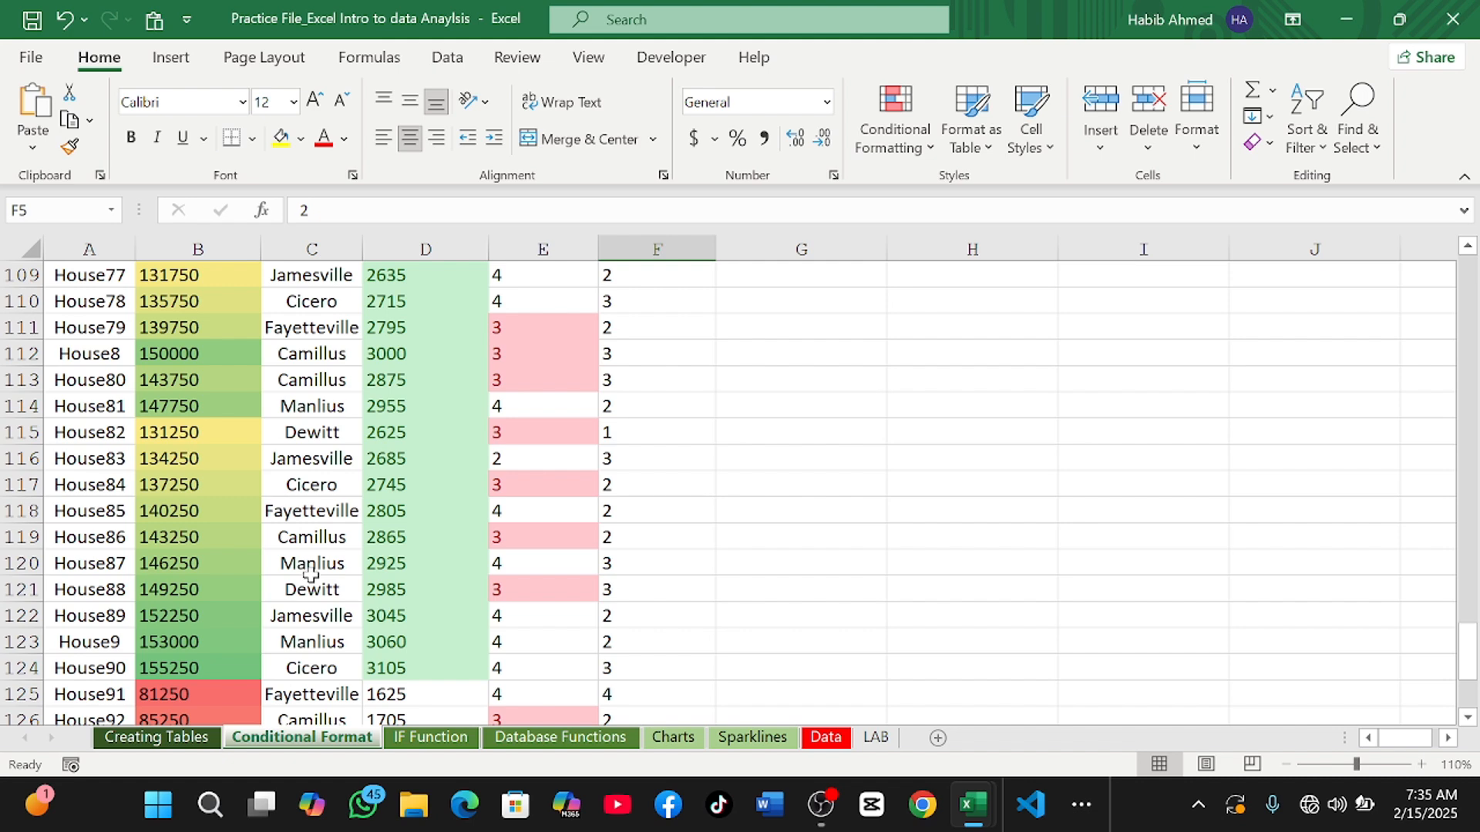
pyautogui.scroll(3, 312, 566)
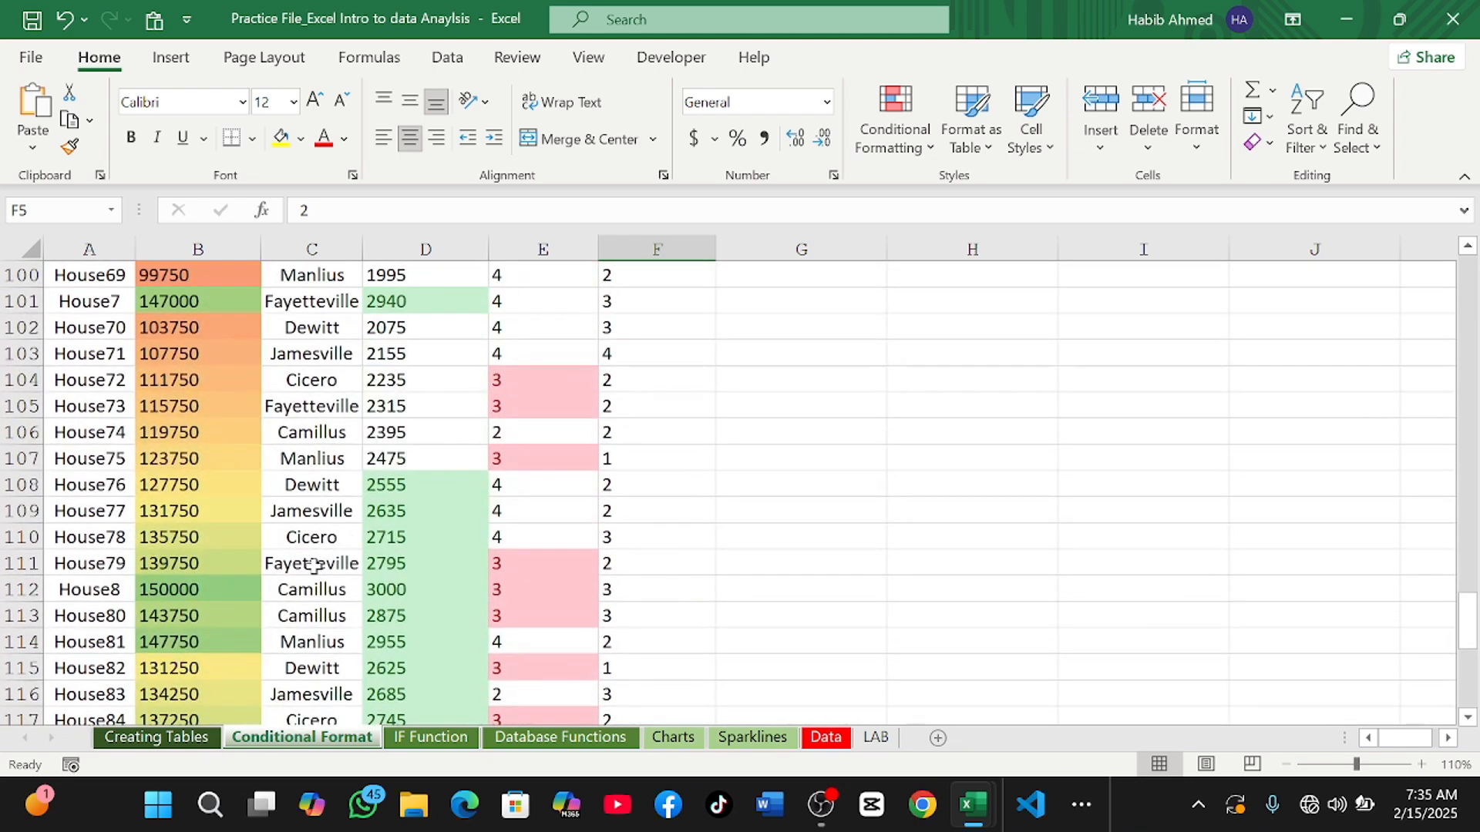
pyautogui.scroll(-2, 316, 565)
pyautogui.scroll(-1, 316, 564)
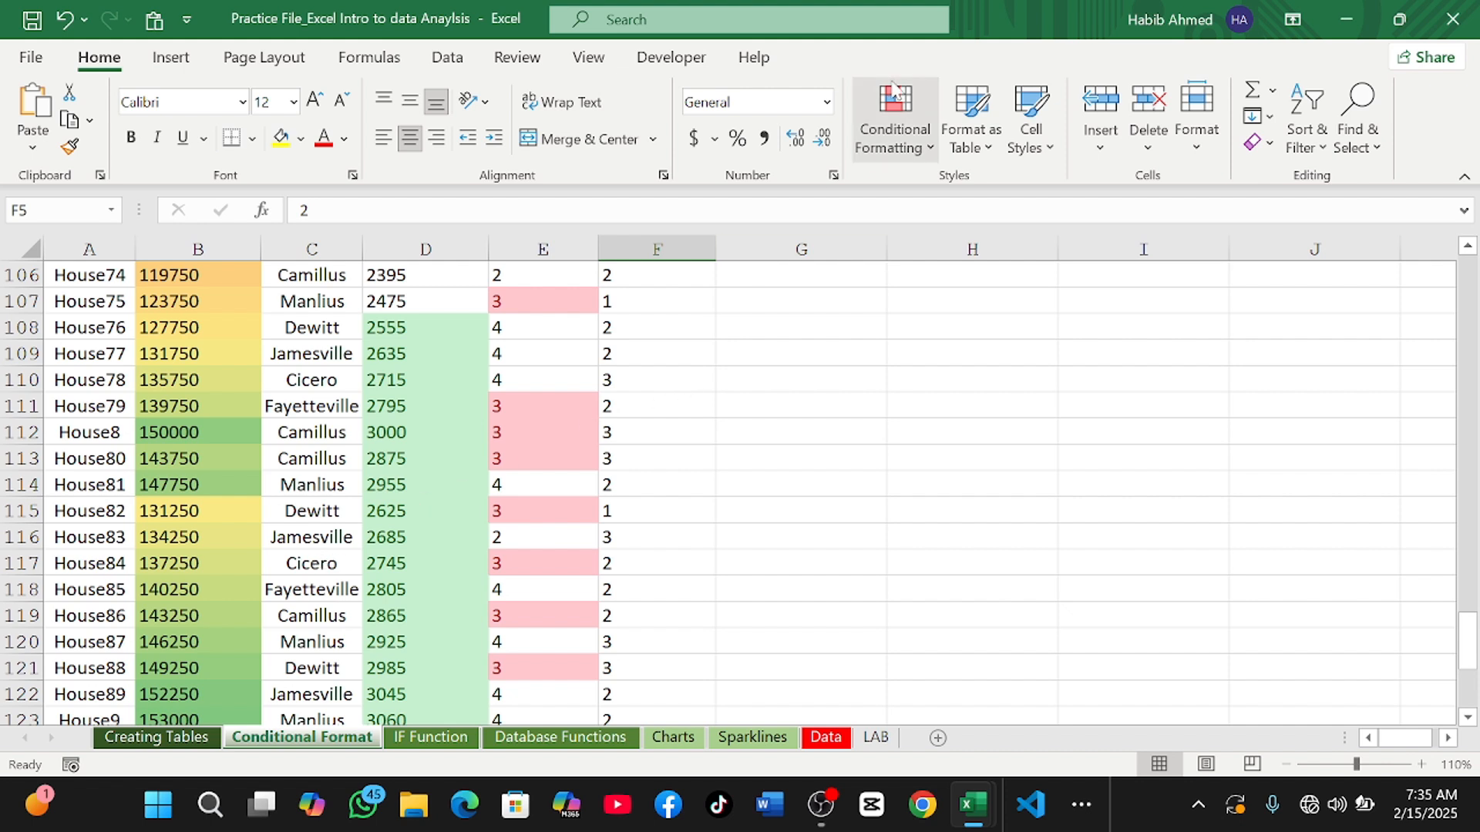
pyautogui.click(898, 122)
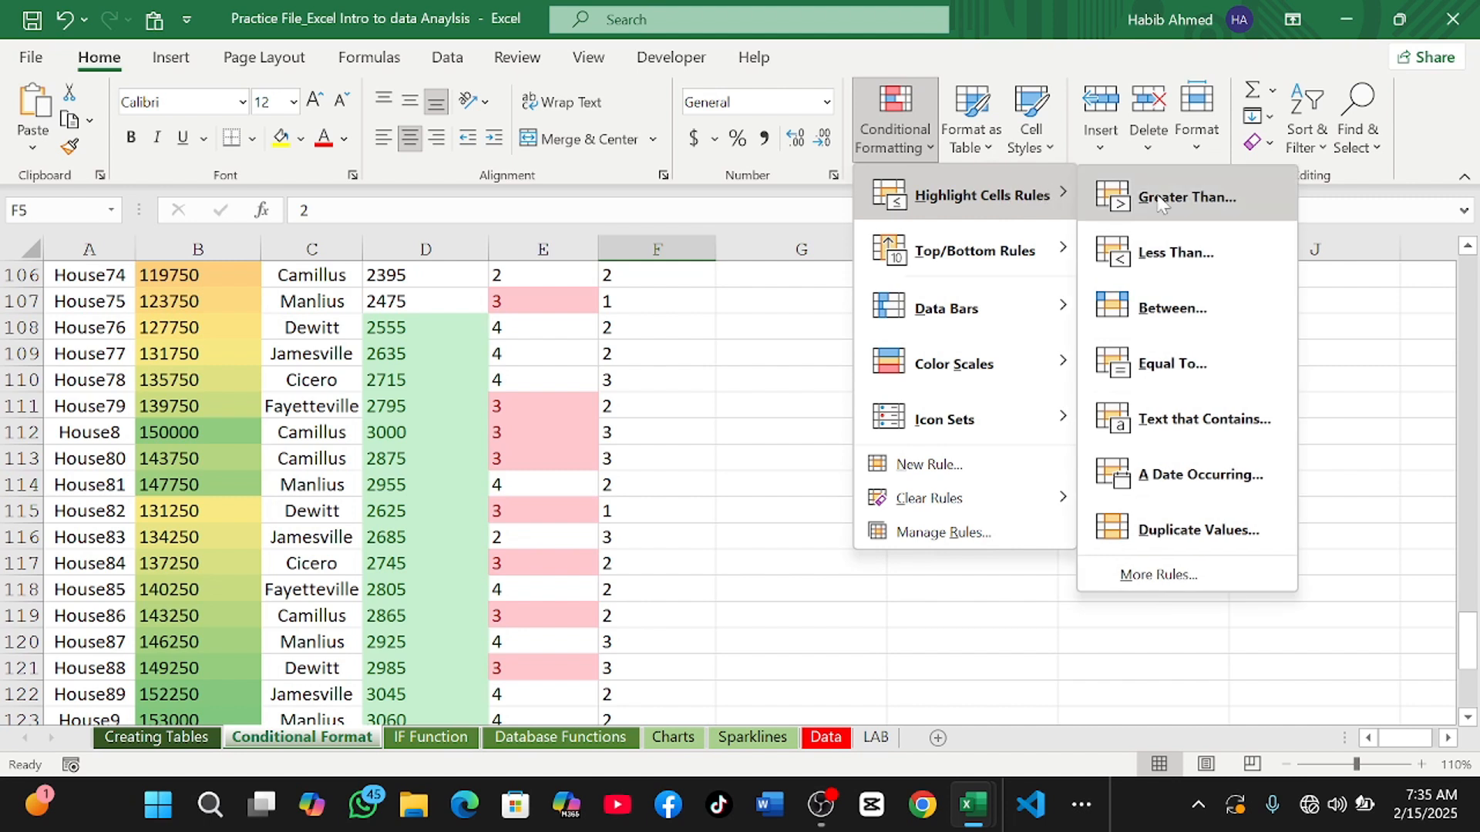
pyautogui.moveTo(1004, 257)
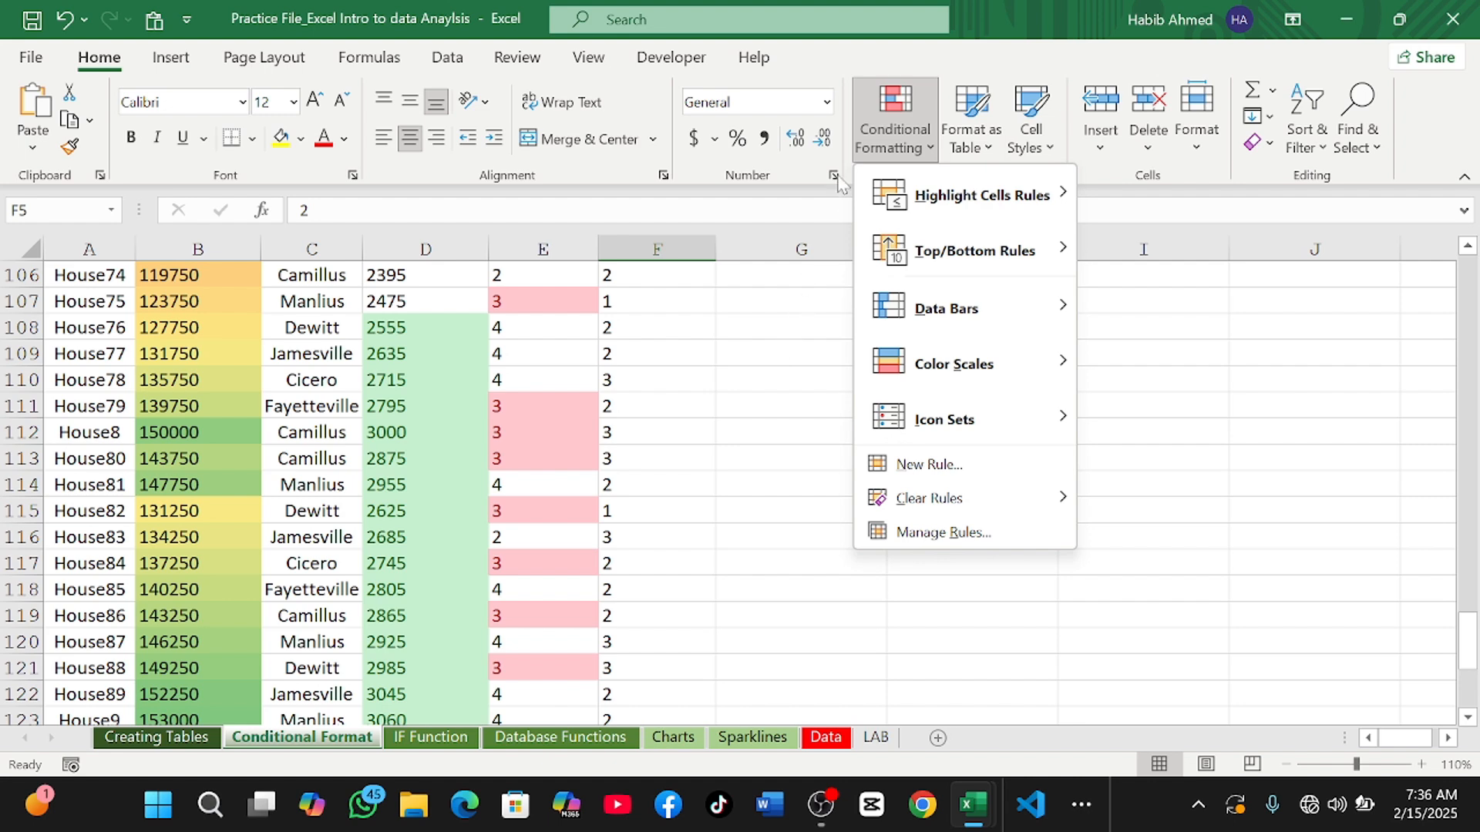
# Step: Delete the Graded Color Scale rule on B2:B133 from this worksheet's conditional formatting rules and apply the change
pyautogui.click(877, 120)
pyautogui.click(879, 123)
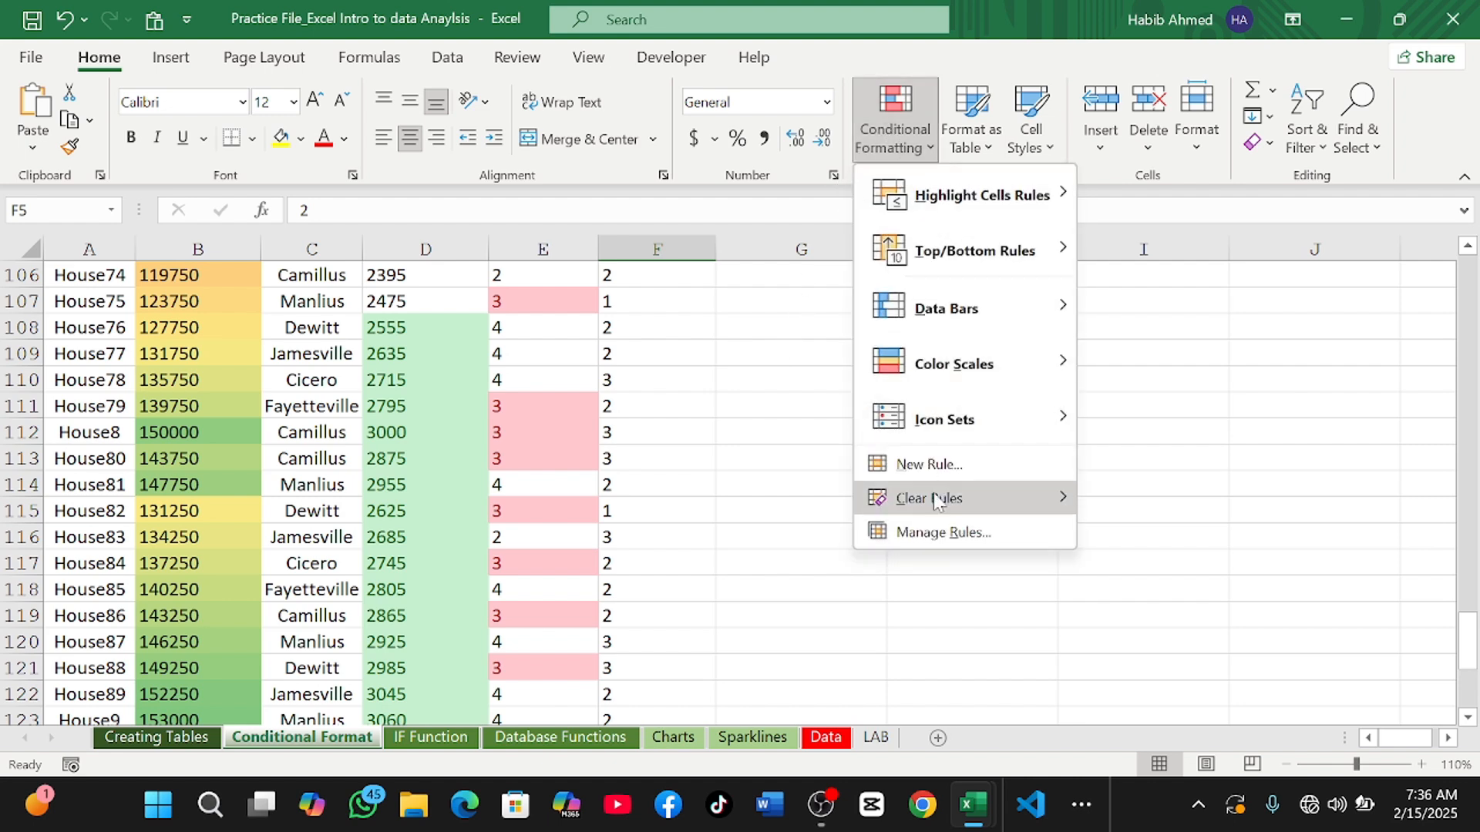
pyautogui.click(938, 532)
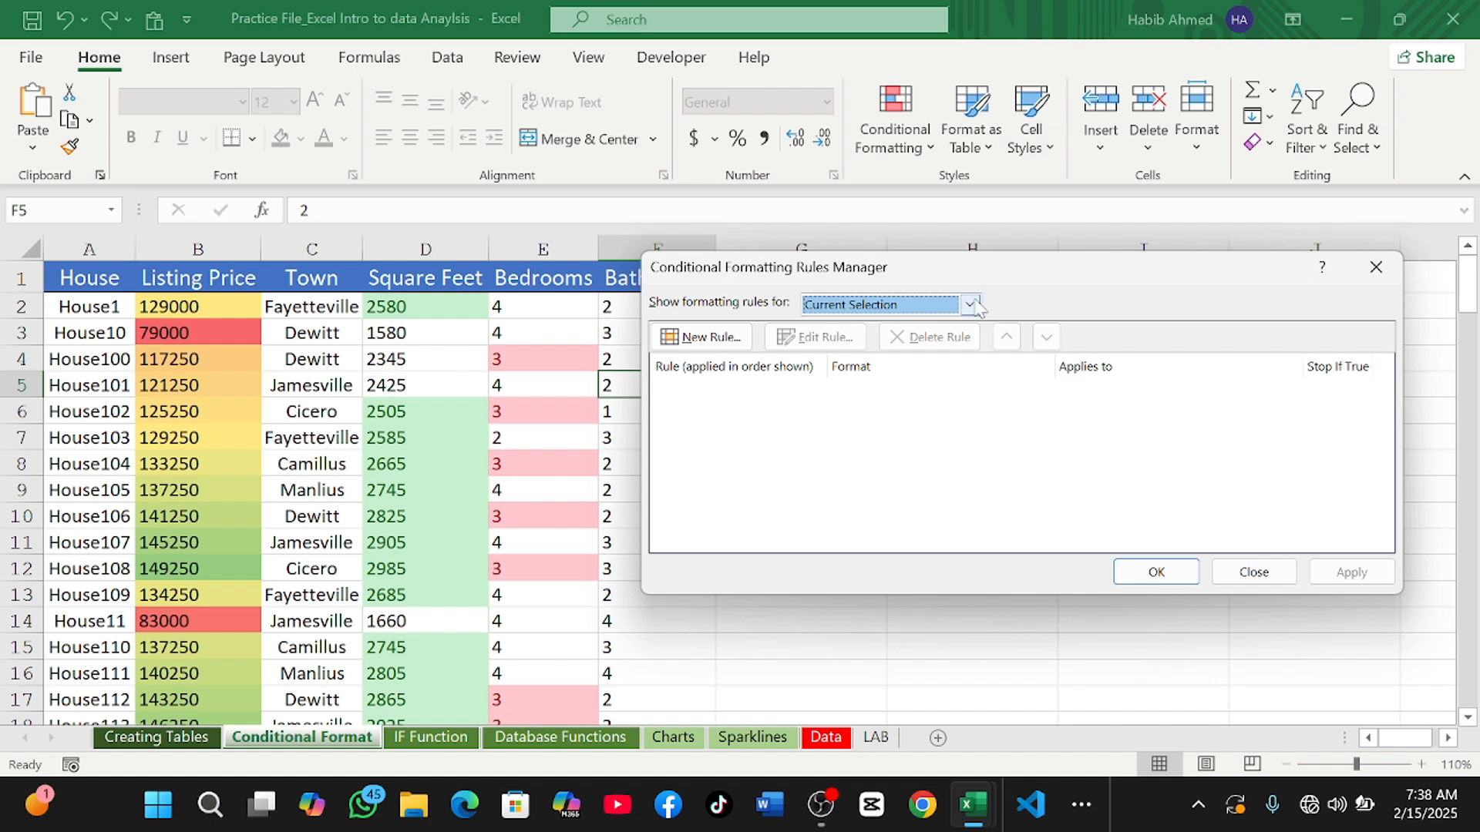
pyautogui.click(969, 305)
pyautogui.click(886, 343)
pyautogui.click(881, 465)
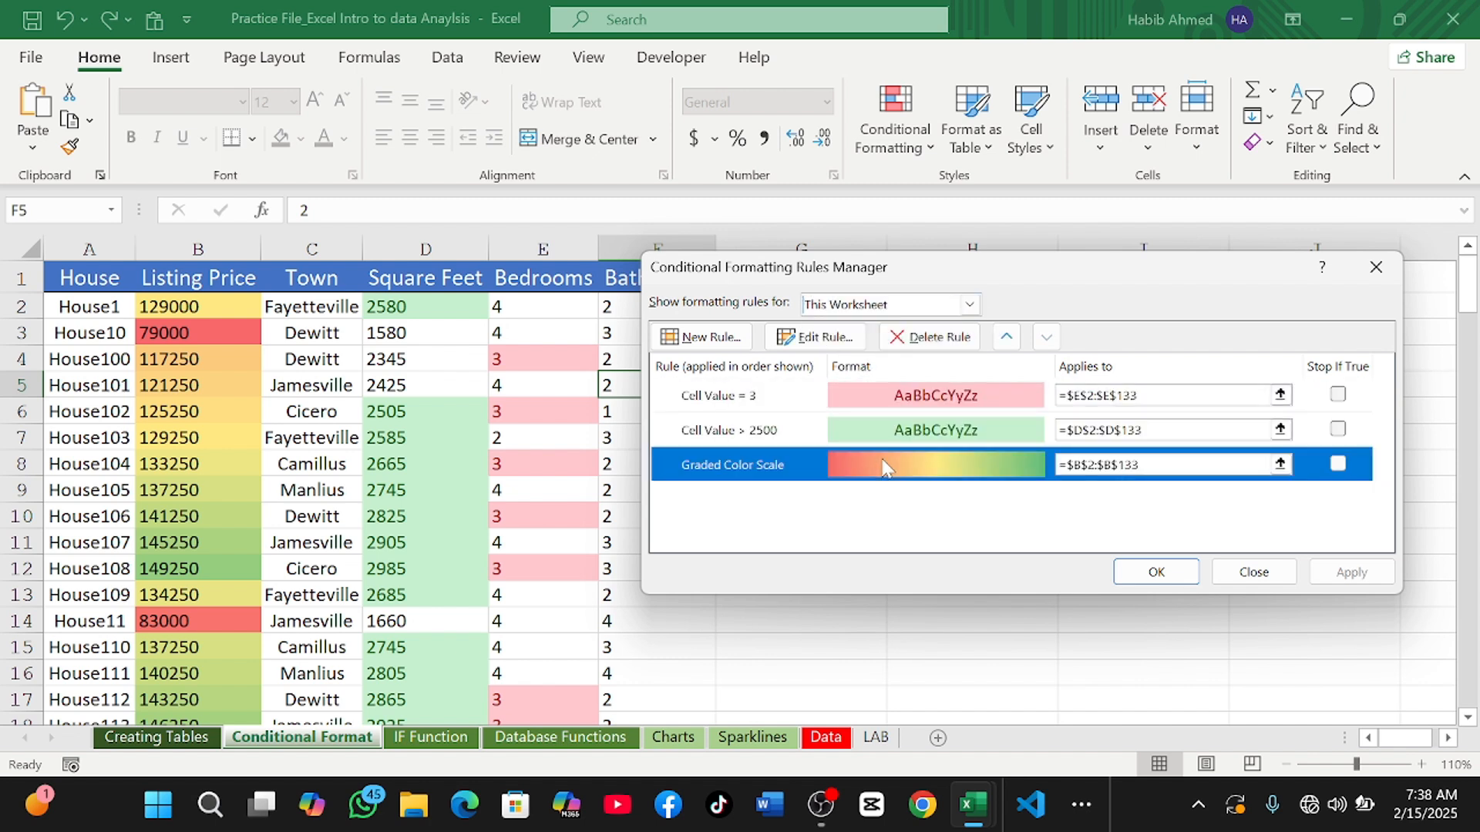
pyautogui.click(902, 341)
pyautogui.click(1350, 572)
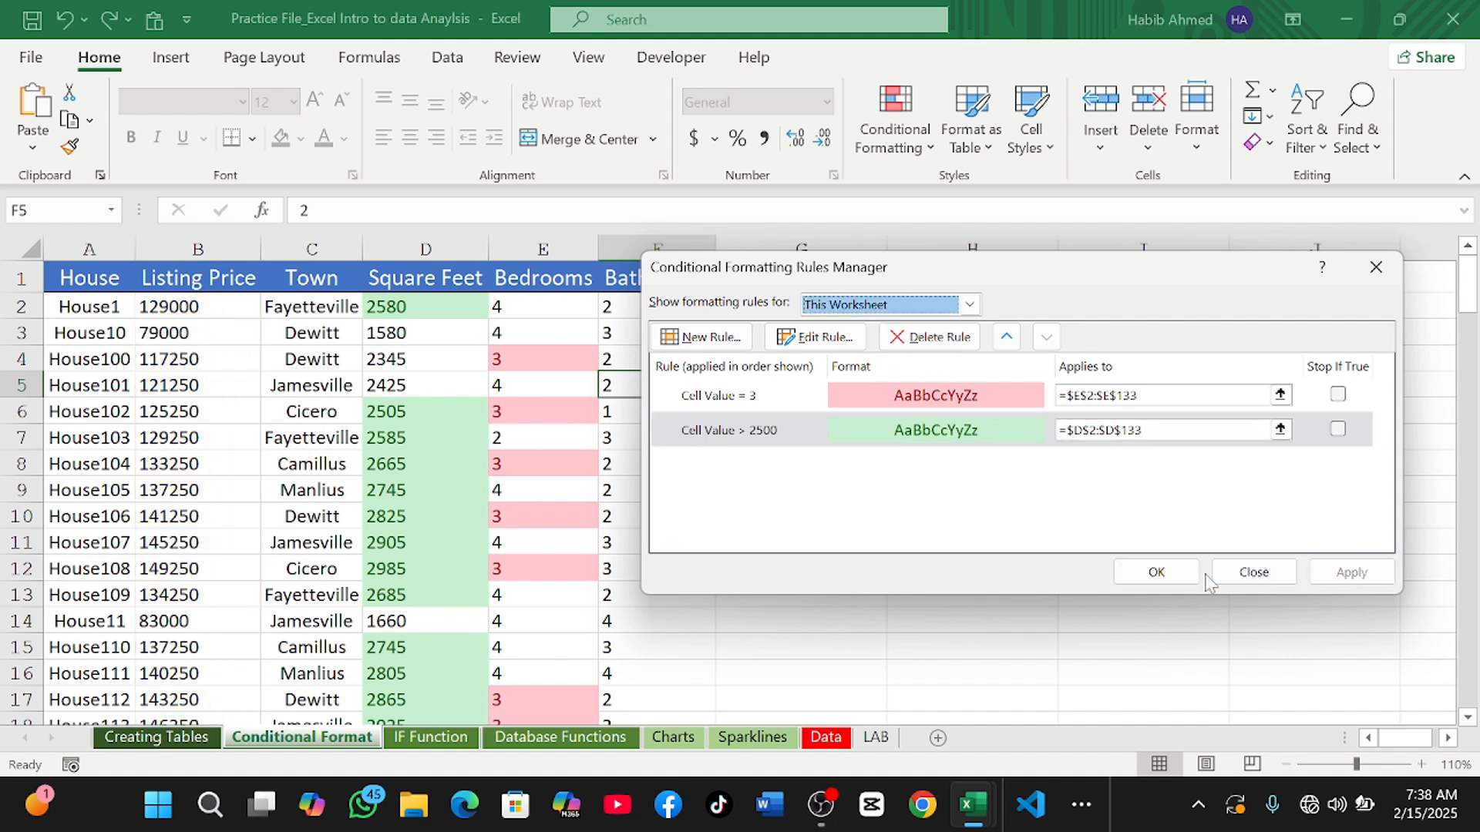
pyautogui.click(1164, 576)
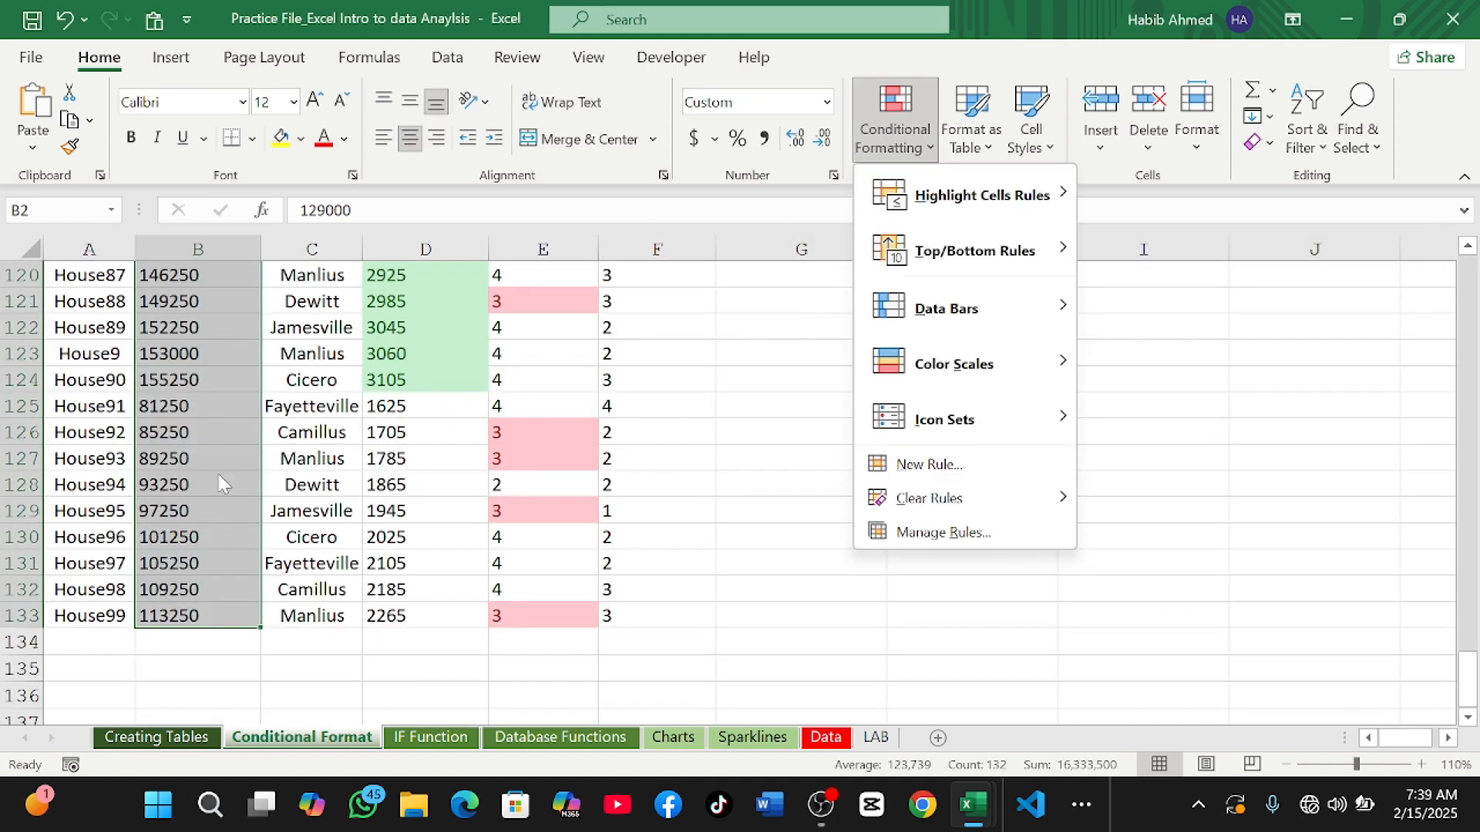
# Step: Highlight the top 20 items of the Listing Price values in B2:B133 using Light Red Fill with Dark Red Text
pyautogui.scroll(2, 199, 468)
pyautogui.scroll(19, 198, 467)
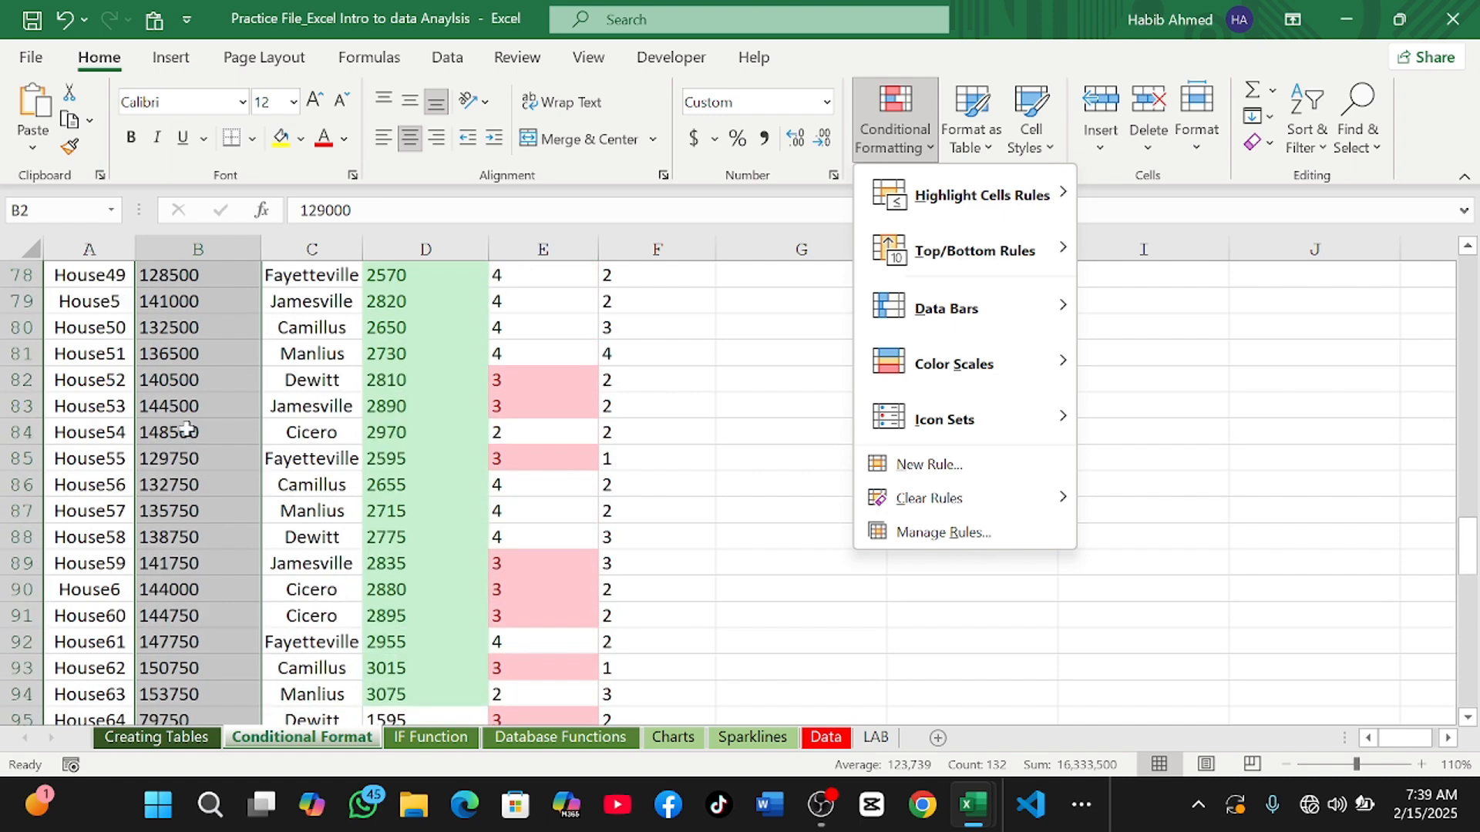
pyautogui.scroll(19, 182, 412)
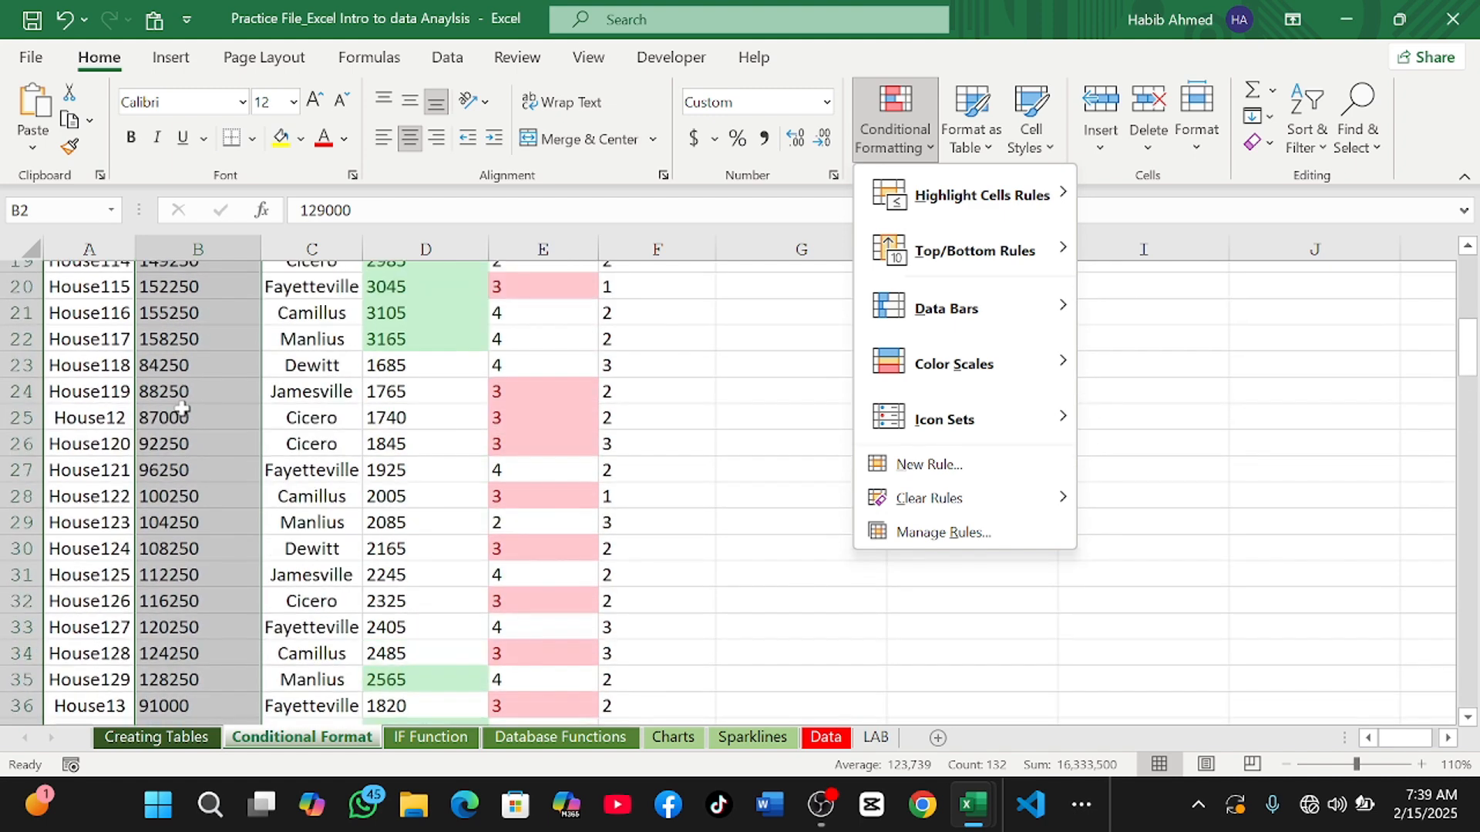
pyautogui.moveTo(1018, 251)
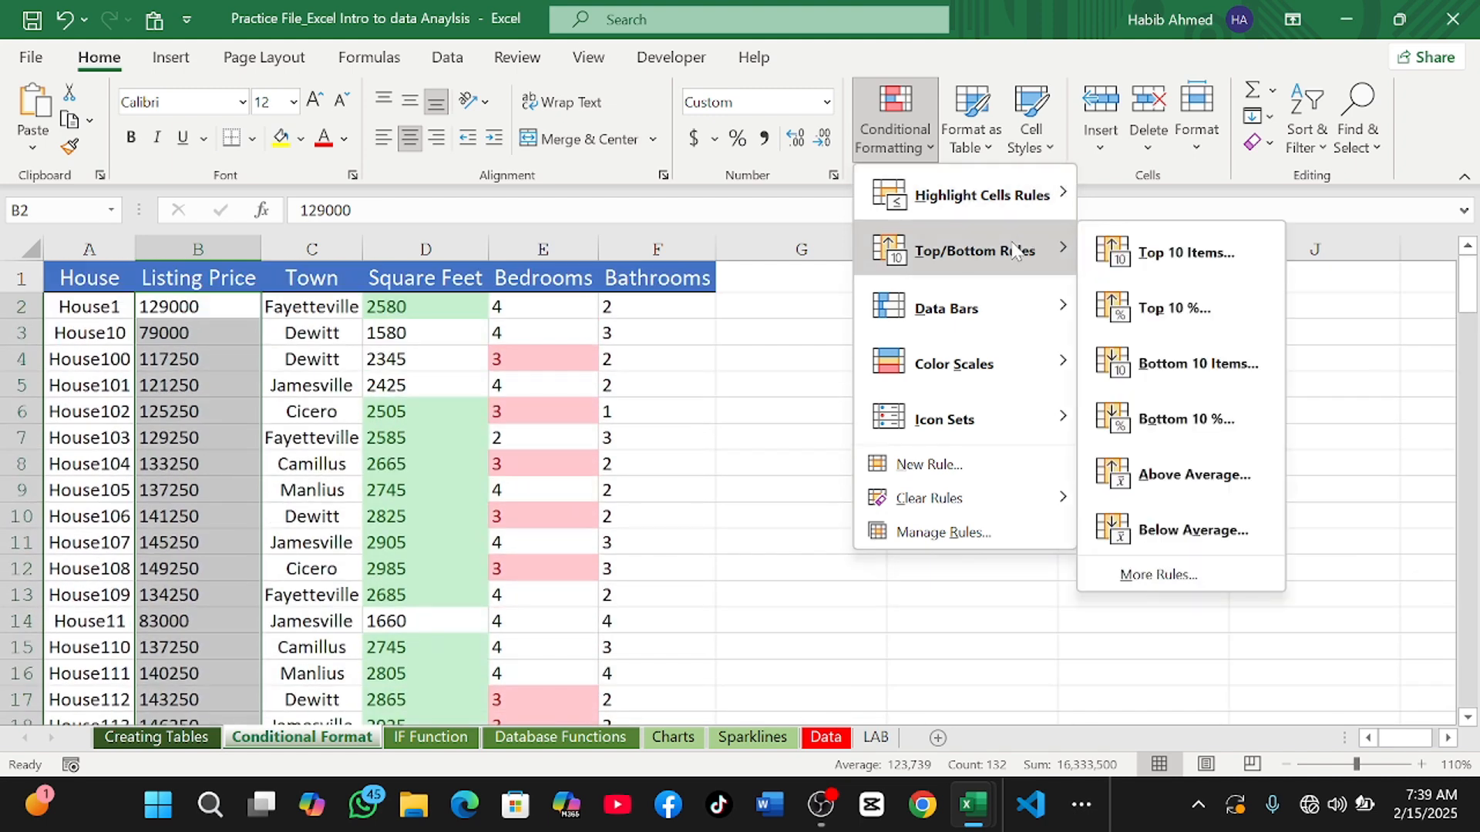
pyautogui.click(1226, 266)
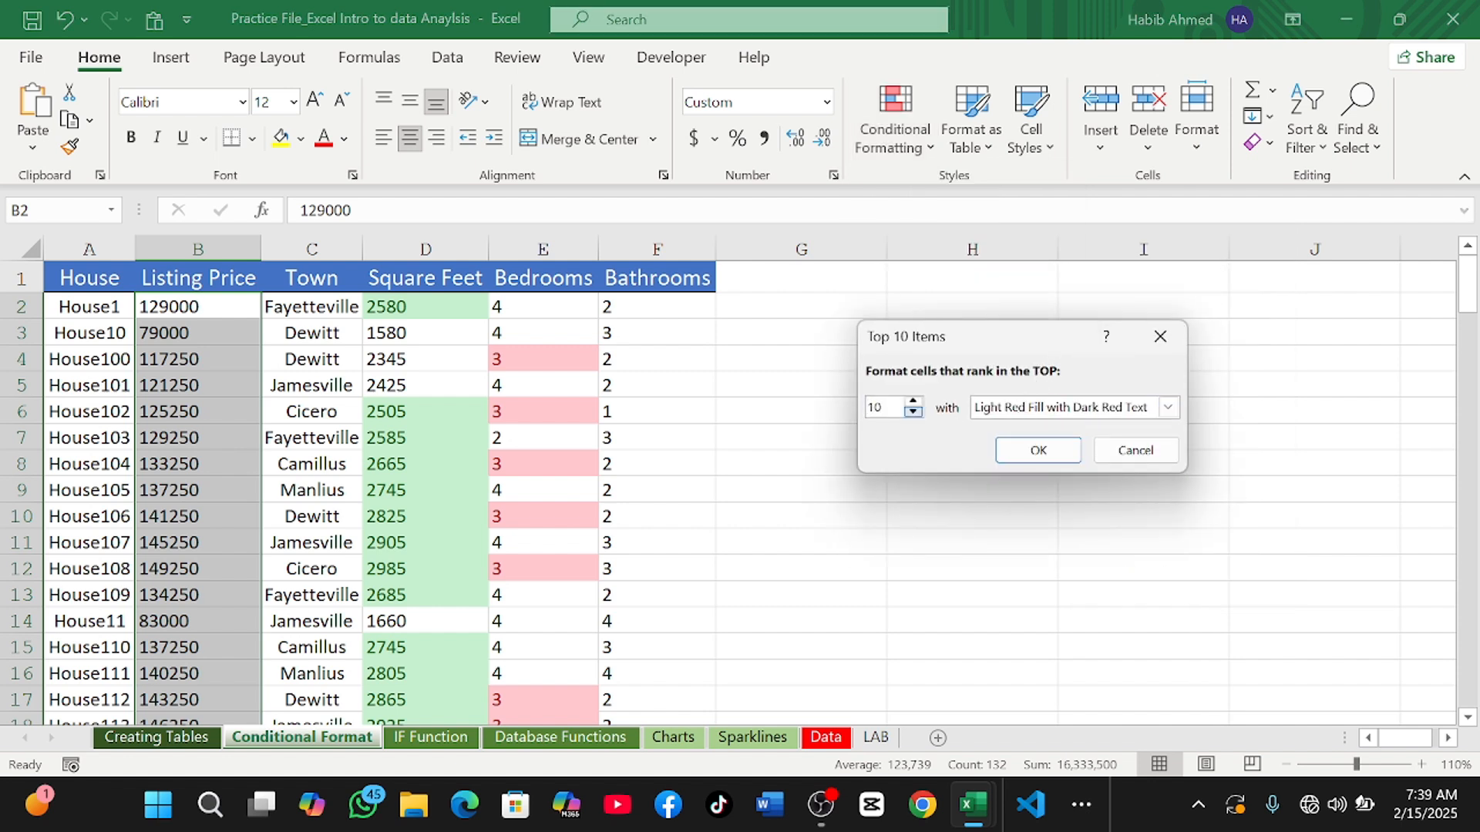
pyautogui.click(913, 402)
pyautogui.click(913, 402)
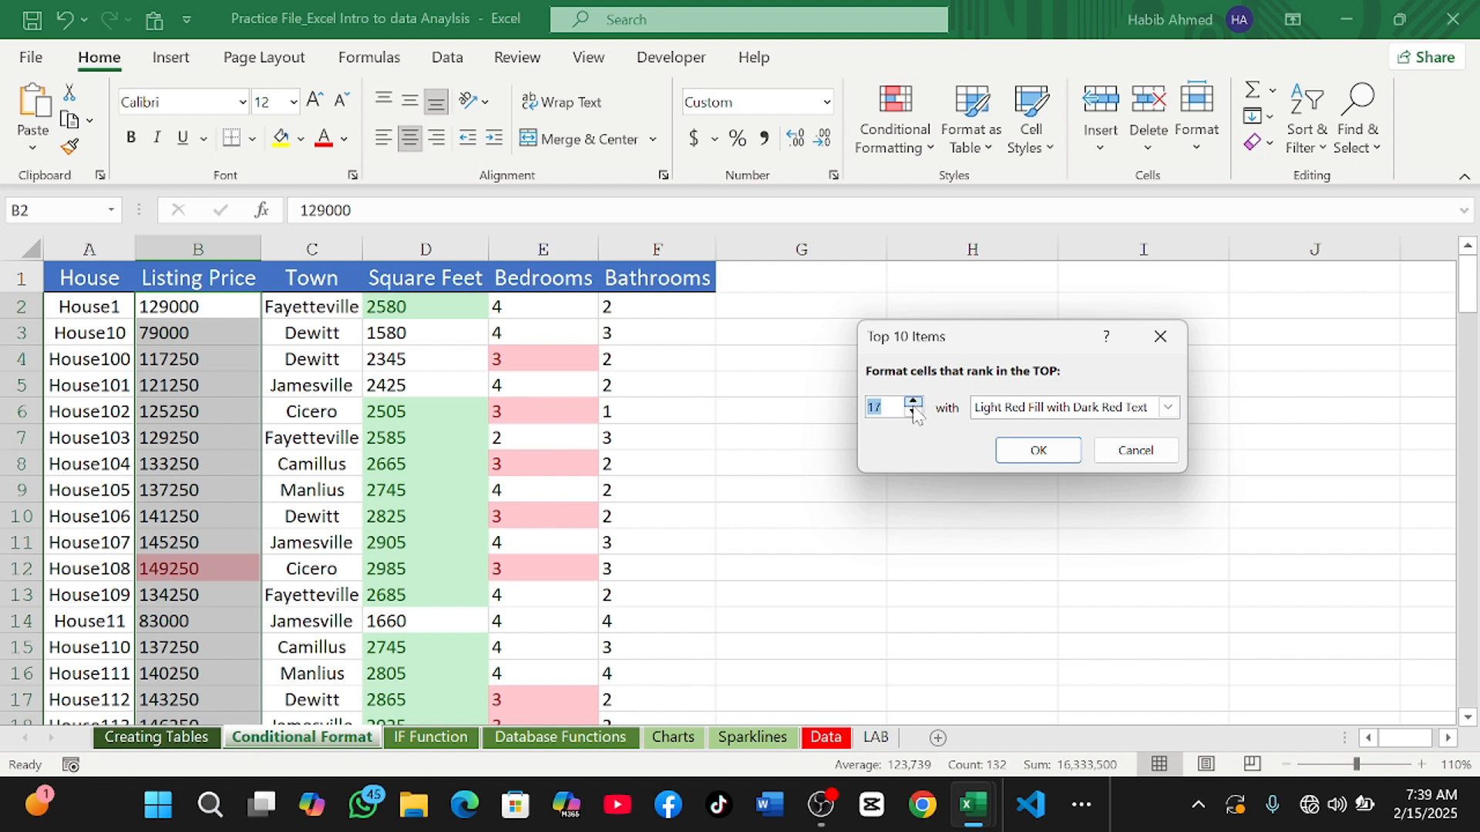
pyautogui.click(913, 402)
pyautogui.click(1037, 450)
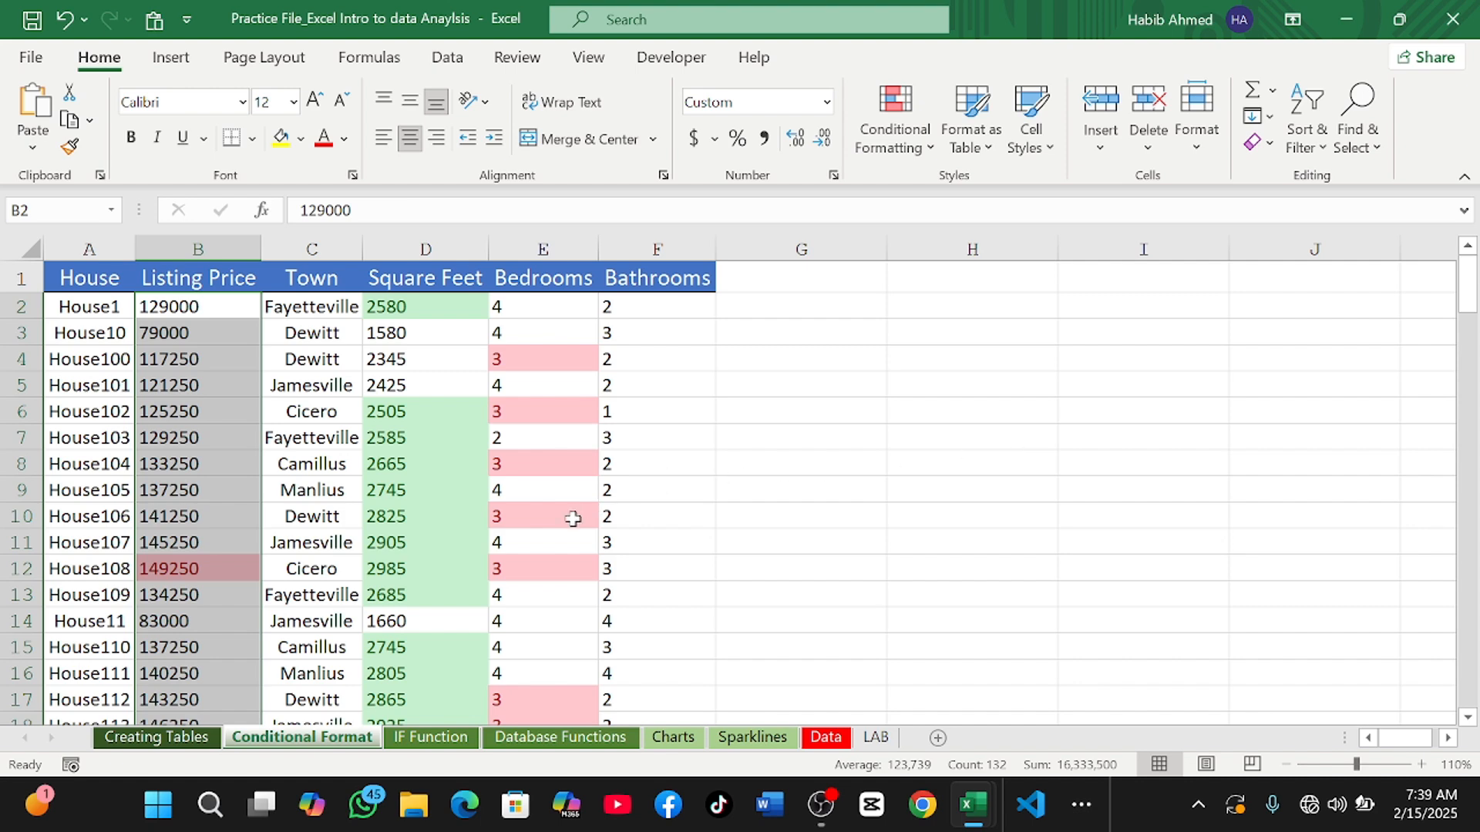
# Step: Highlight the top 10% of the Listing Price values in B2:B133 using Light Red Fill with Dark Red Text
pyautogui.scroll(-3, 264, 529)
pyautogui.scroll(1, 232, 502)
pyautogui.scroll(-1, 185, 501)
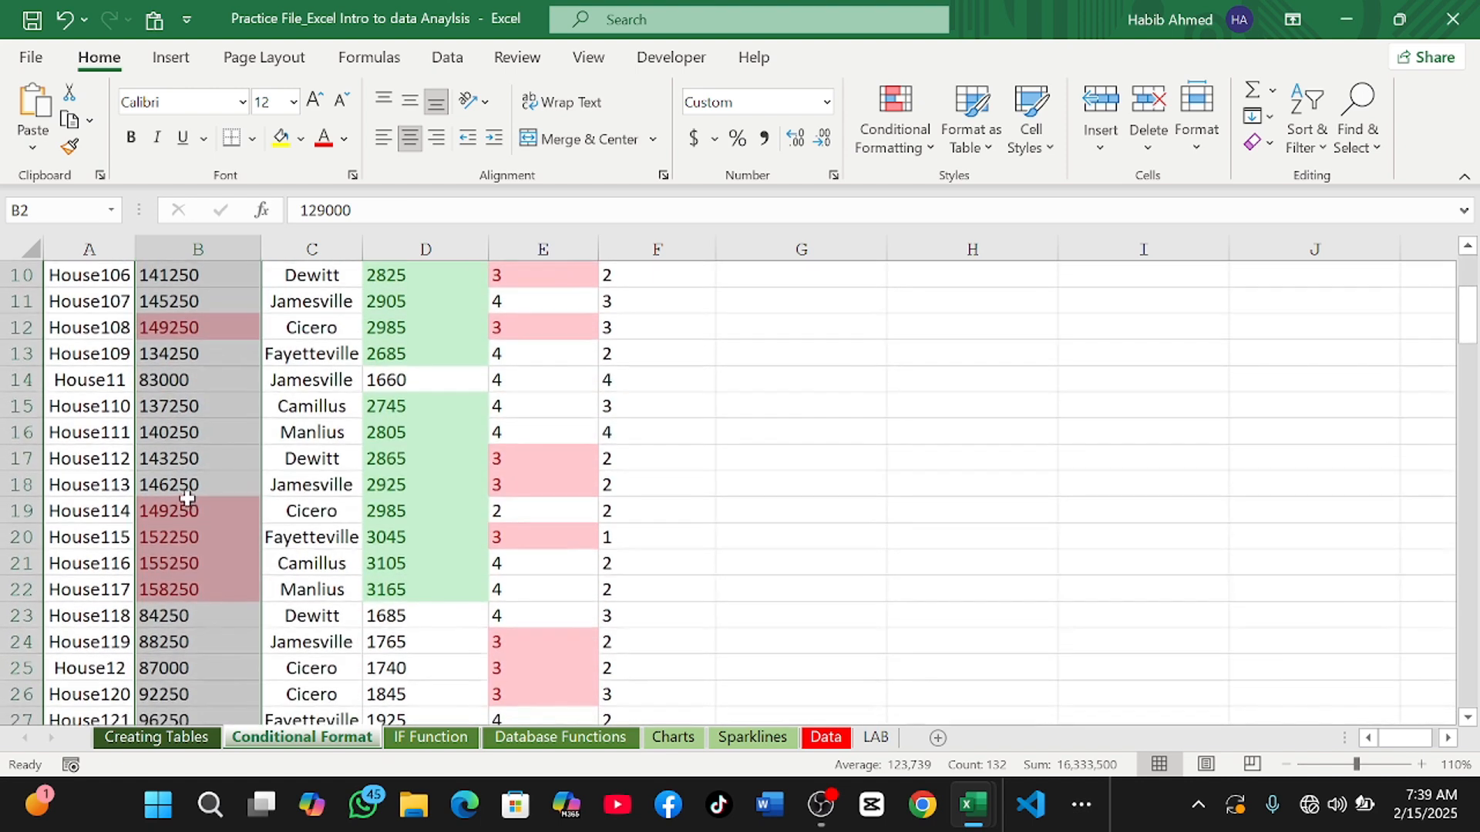
pyautogui.scroll(3, 177, 501)
pyautogui.scroll(-2, 174, 501)
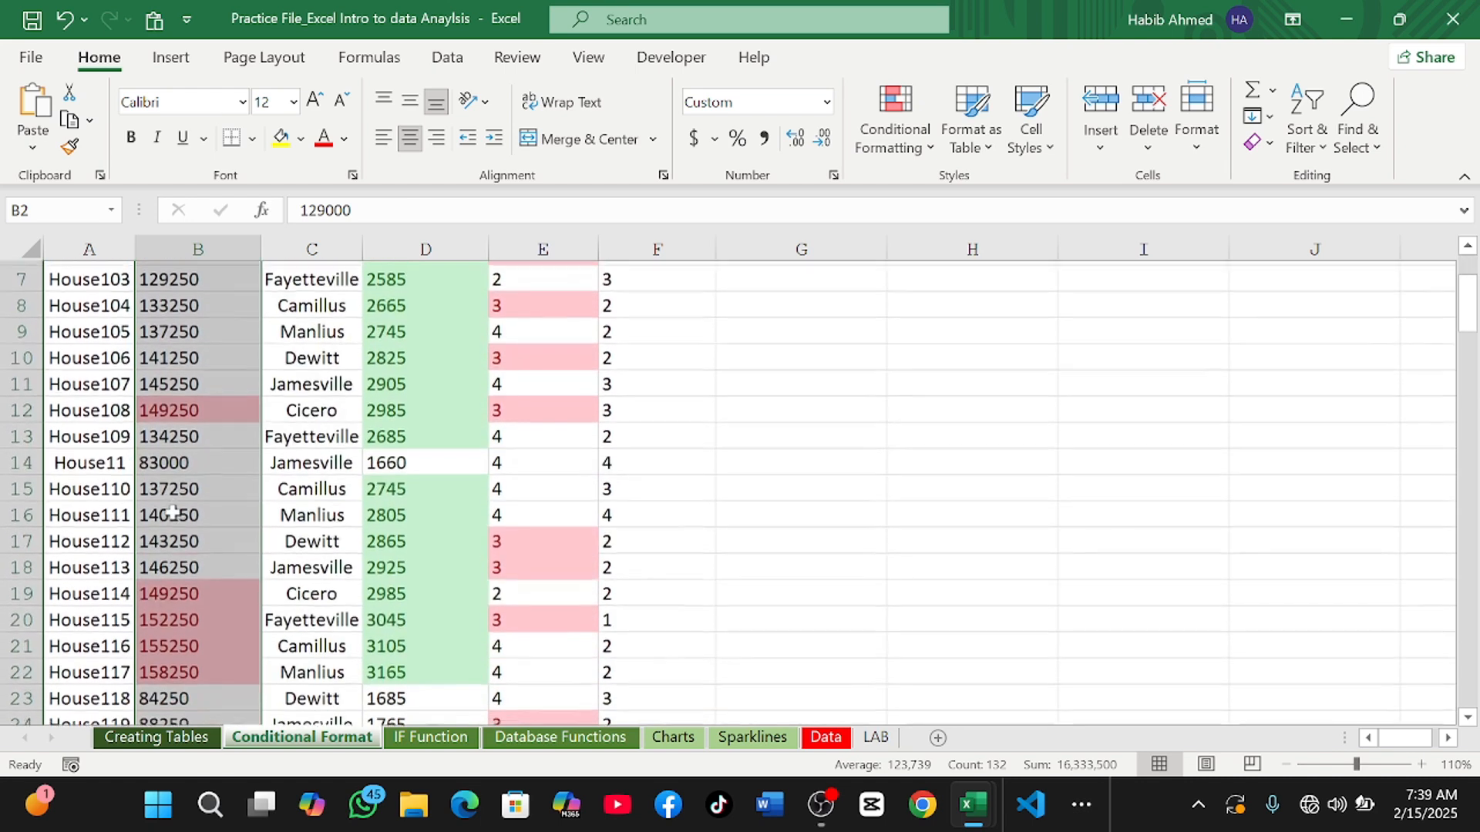
pyautogui.click(890, 152)
pyautogui.moveTo(964, 254)
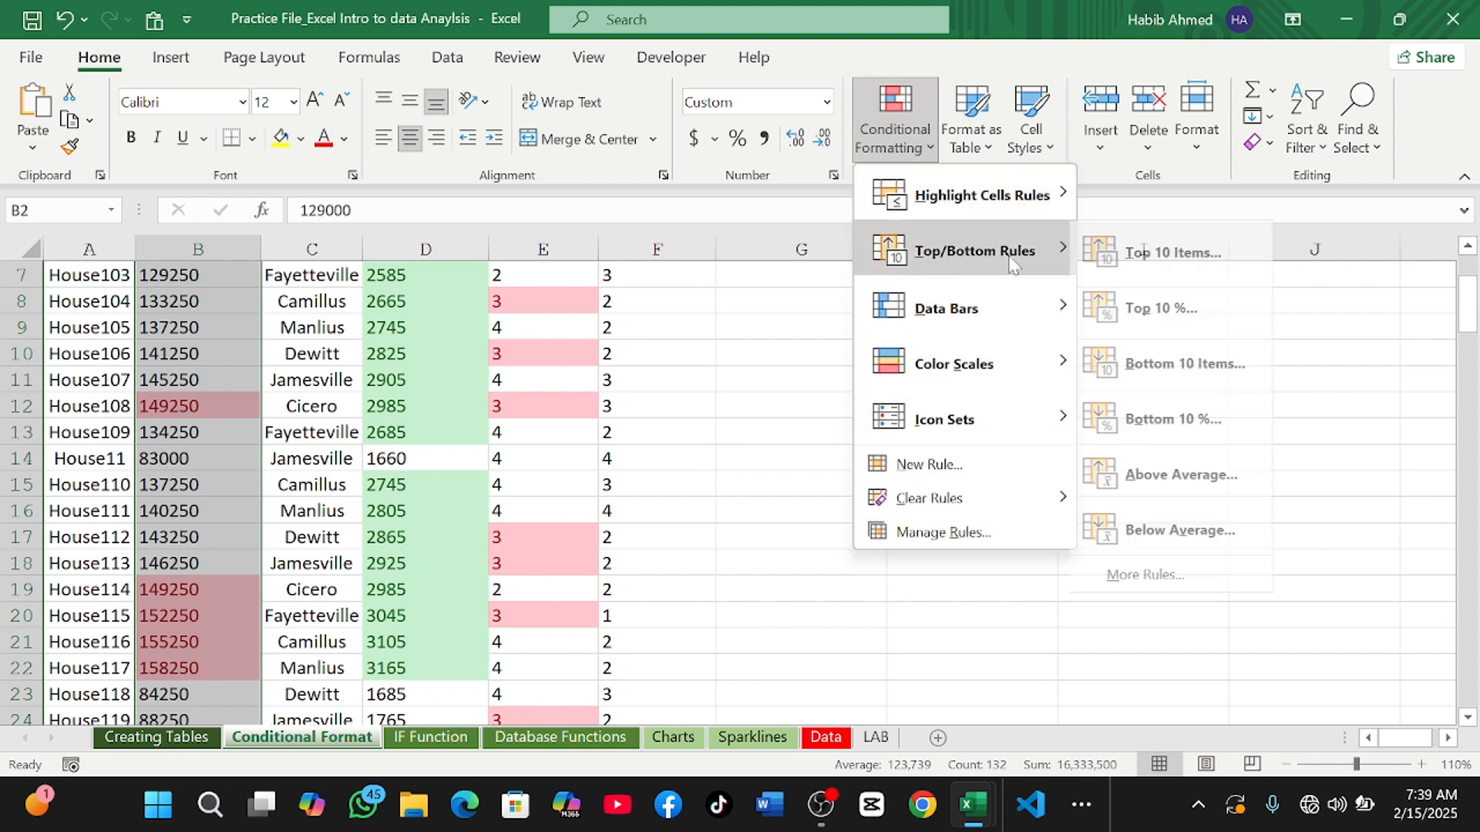
pyautogui.click(1179, 311)
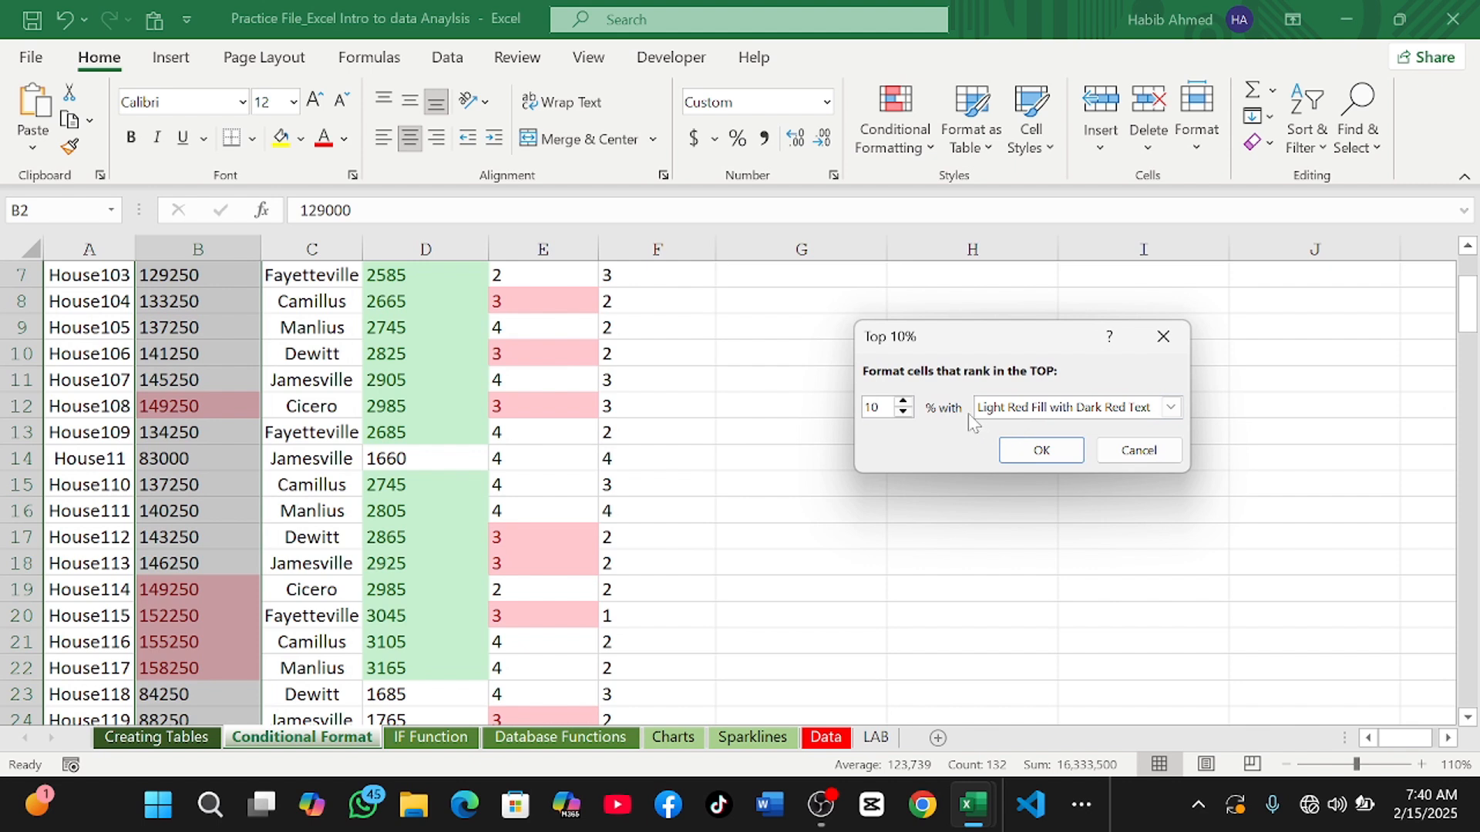
pyautogui.click(1041, 450)
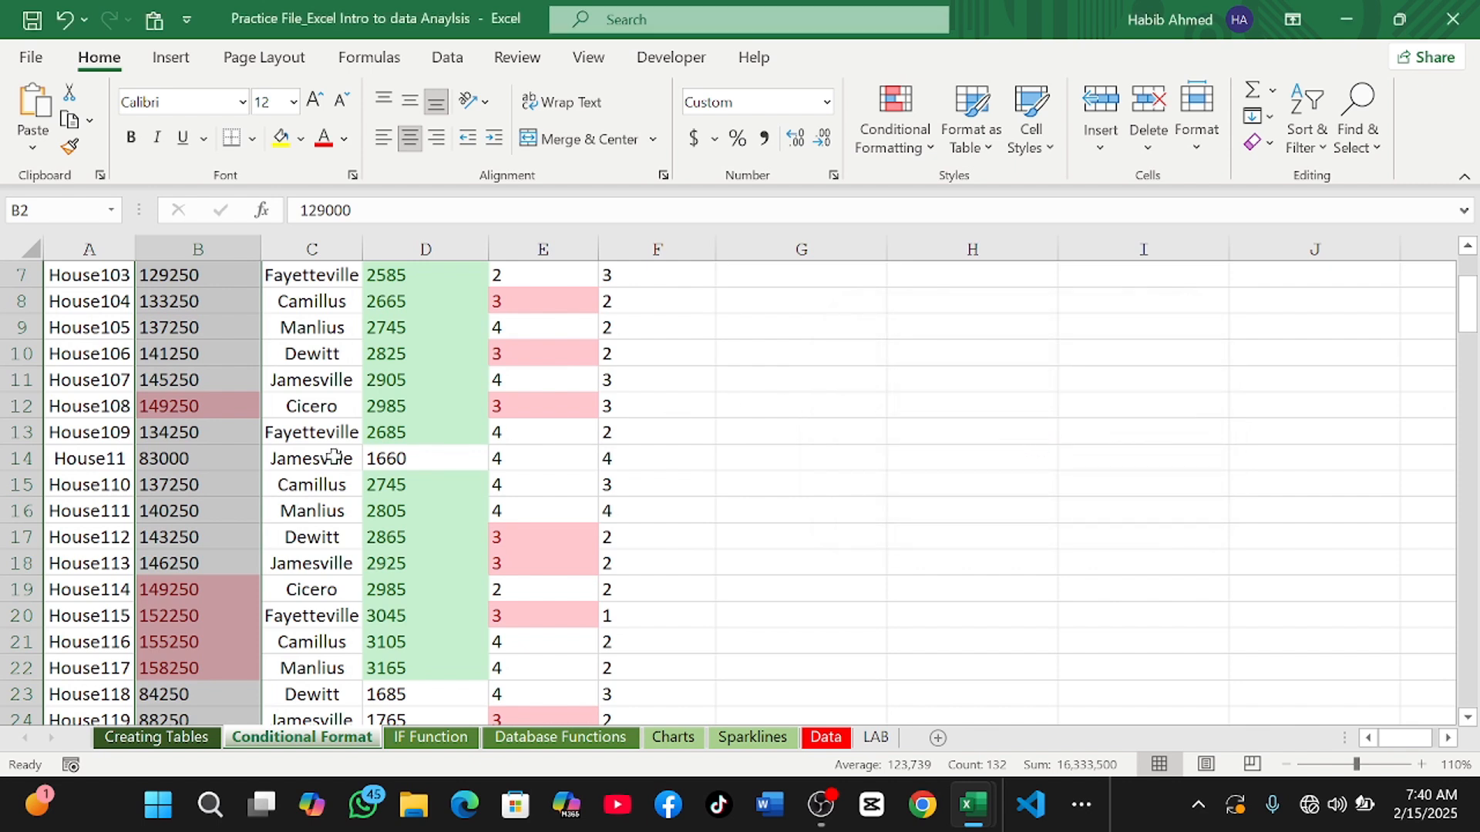
# Step: Delete the Top 20 rule from the Listing Price column's conditional formatting rules and check the highlighted prices
pyautogui.click(894, 123)
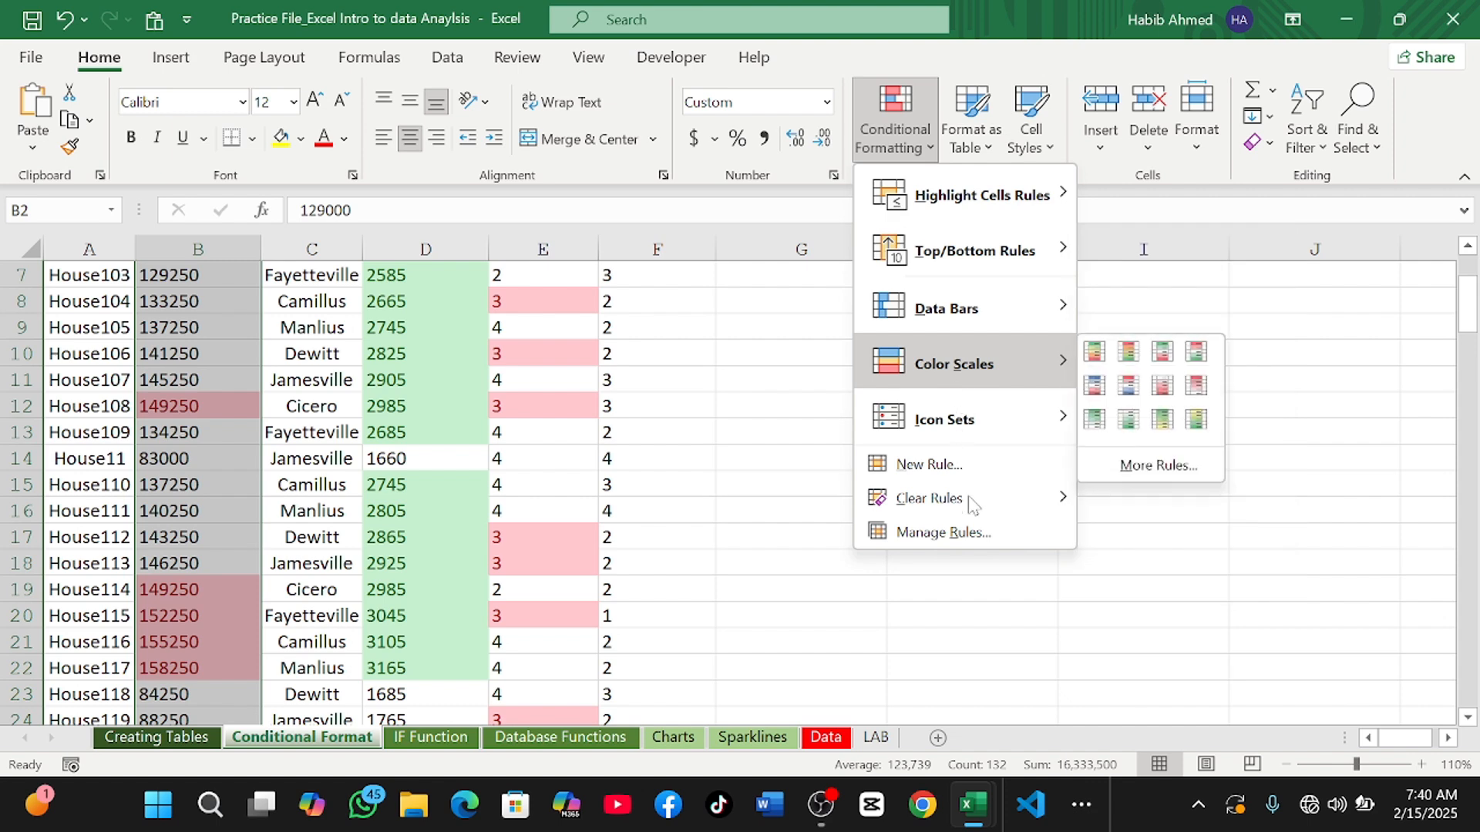
pyautogui.click(965, 532)
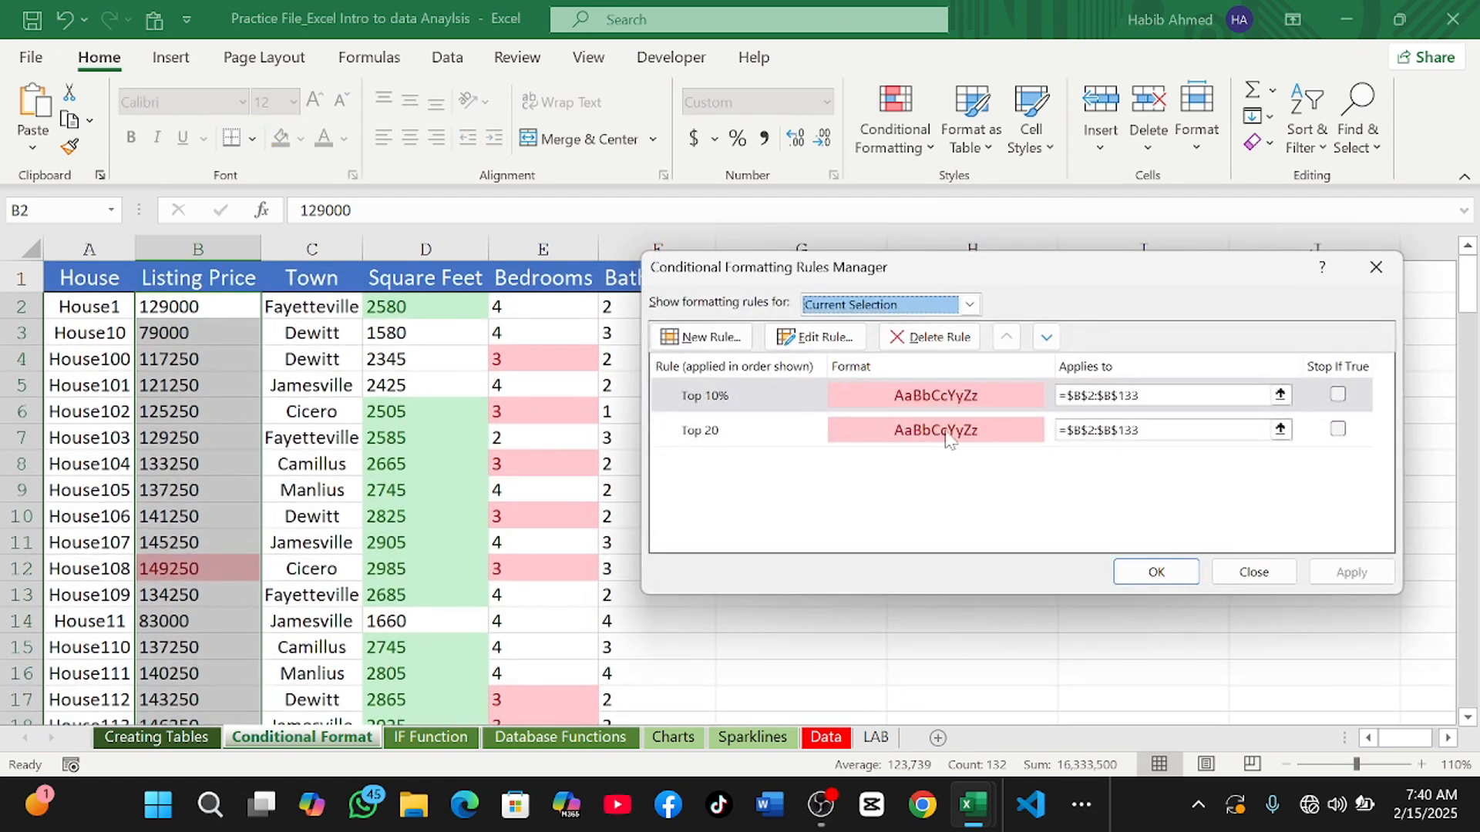
pyautogui.click(948, 431)
pyautogui.click(931, 337)
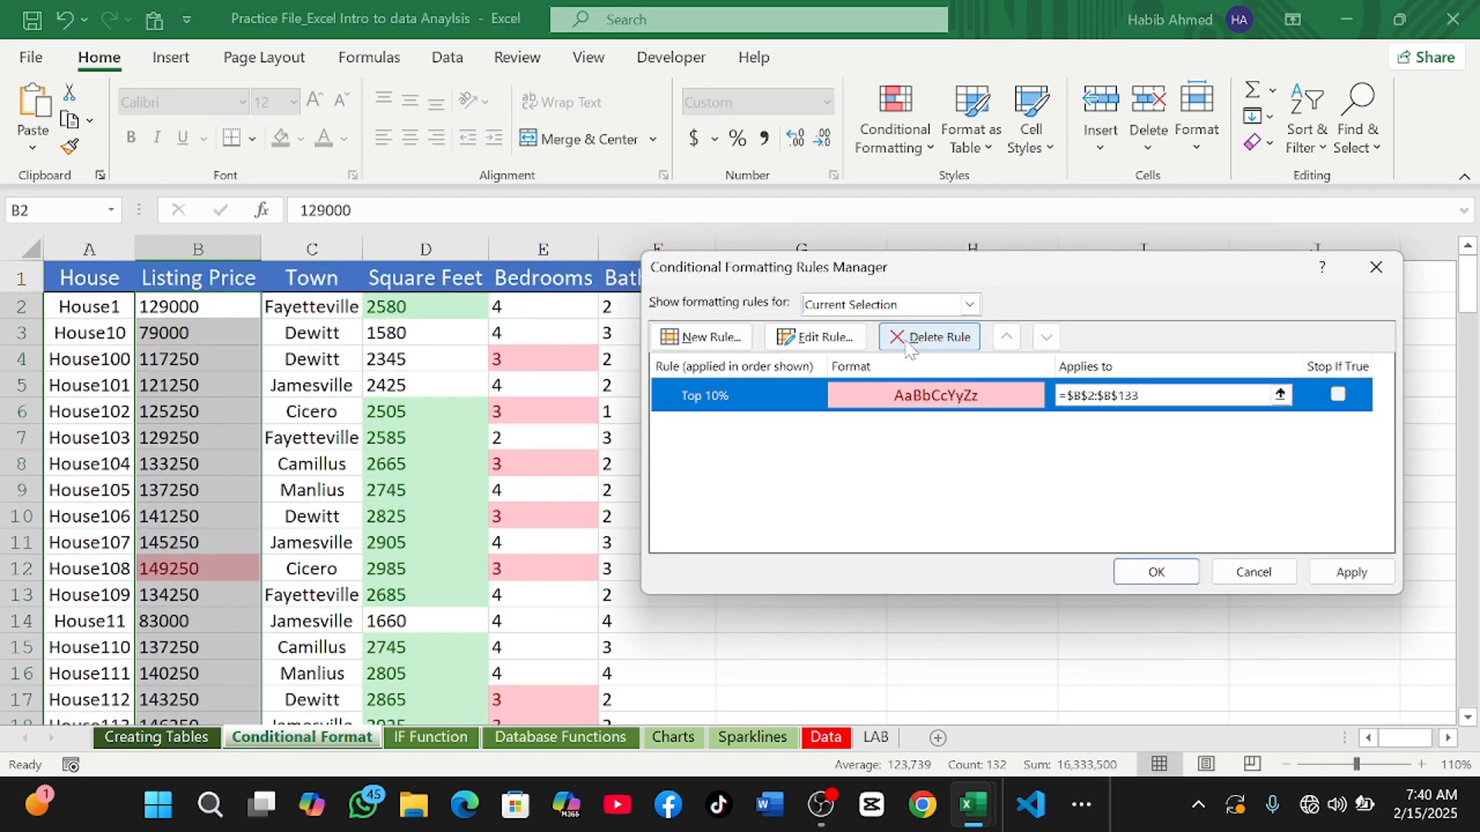
pyautogui.click(1351, 572)
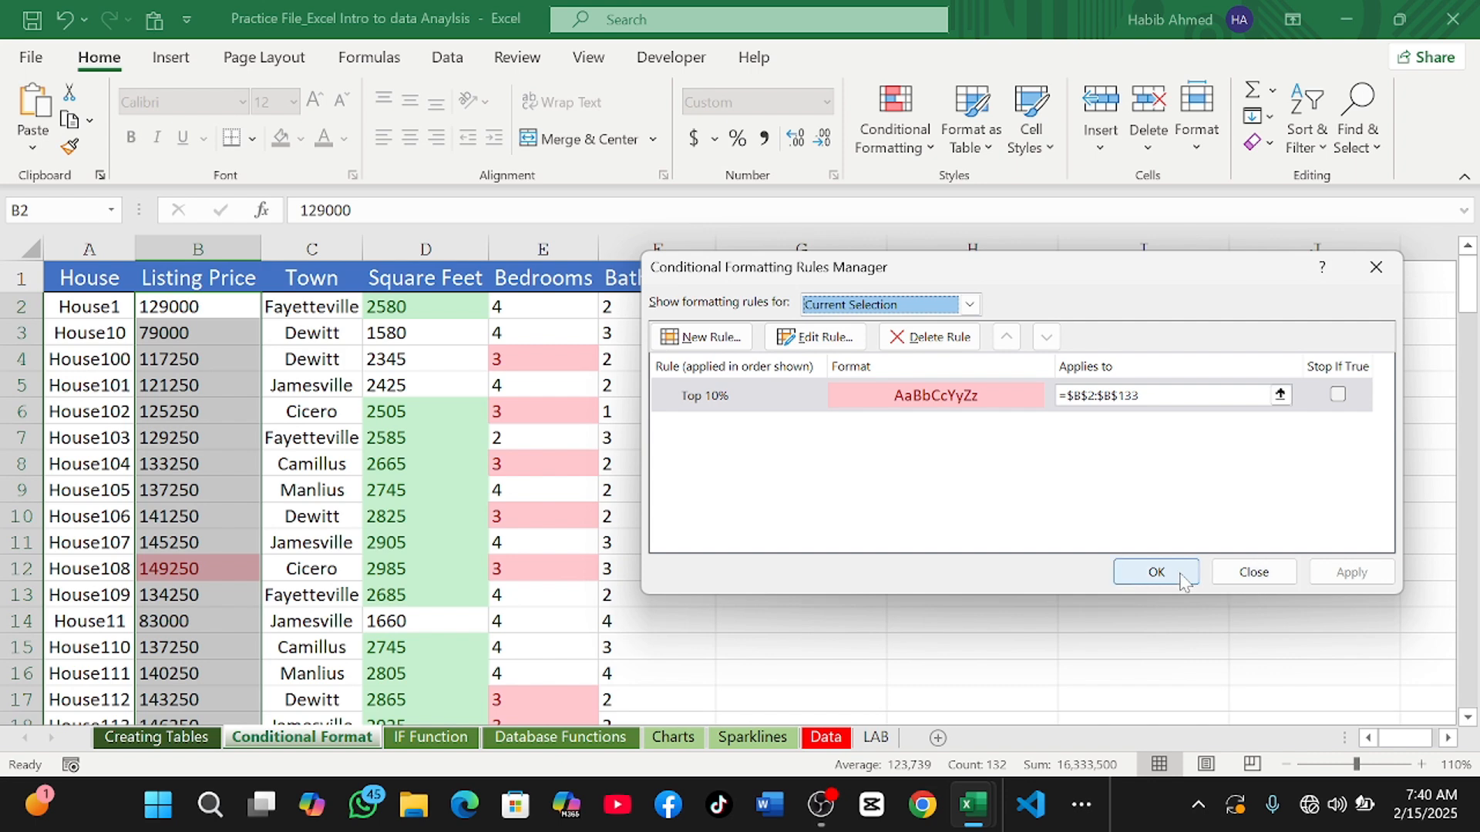
pyautogui.click(1154, 570)
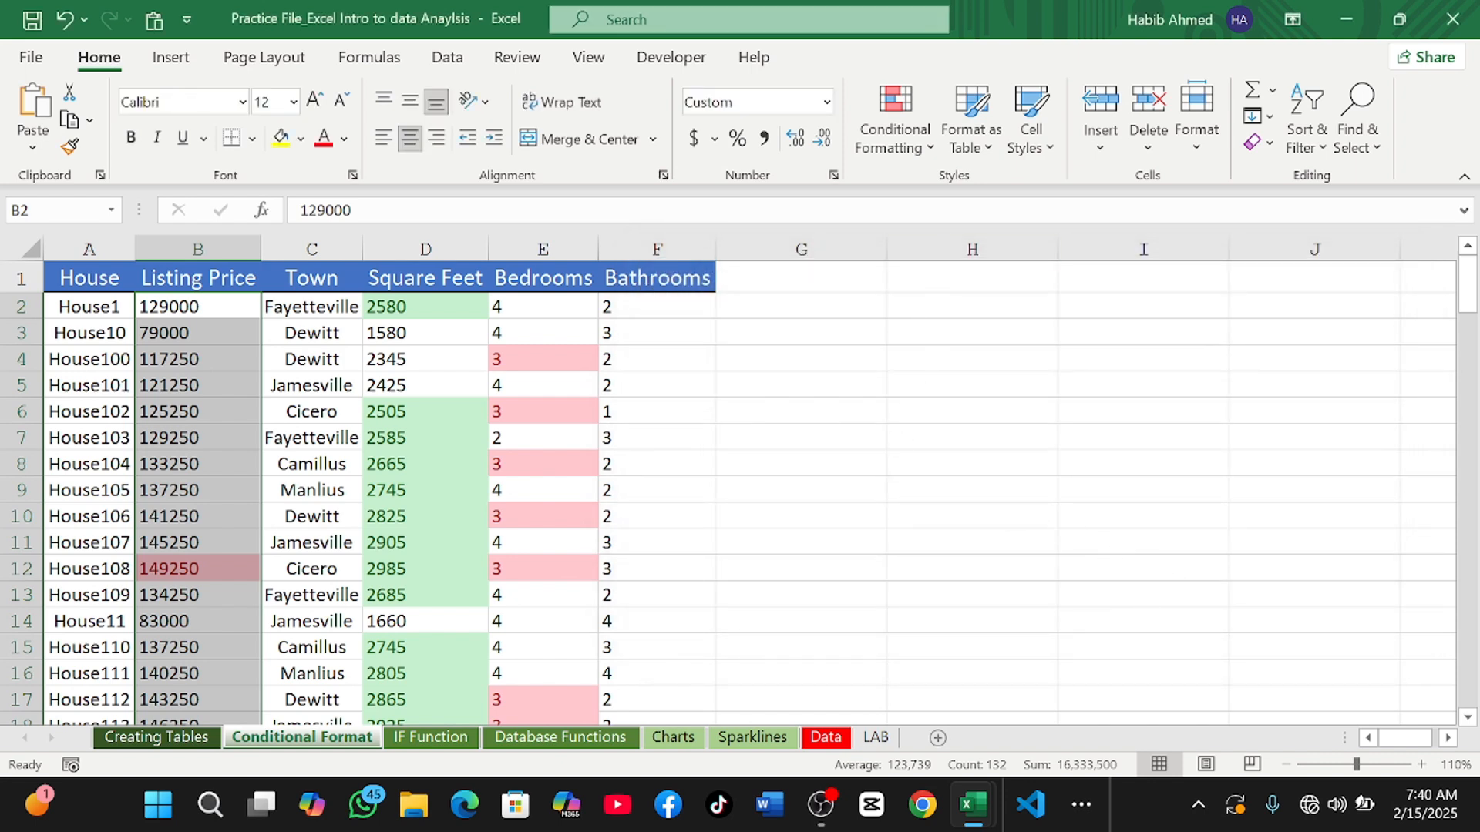
pyautogui.scroll(-4, 316, 516)
pyautogui.scroll(2, 286, 512)
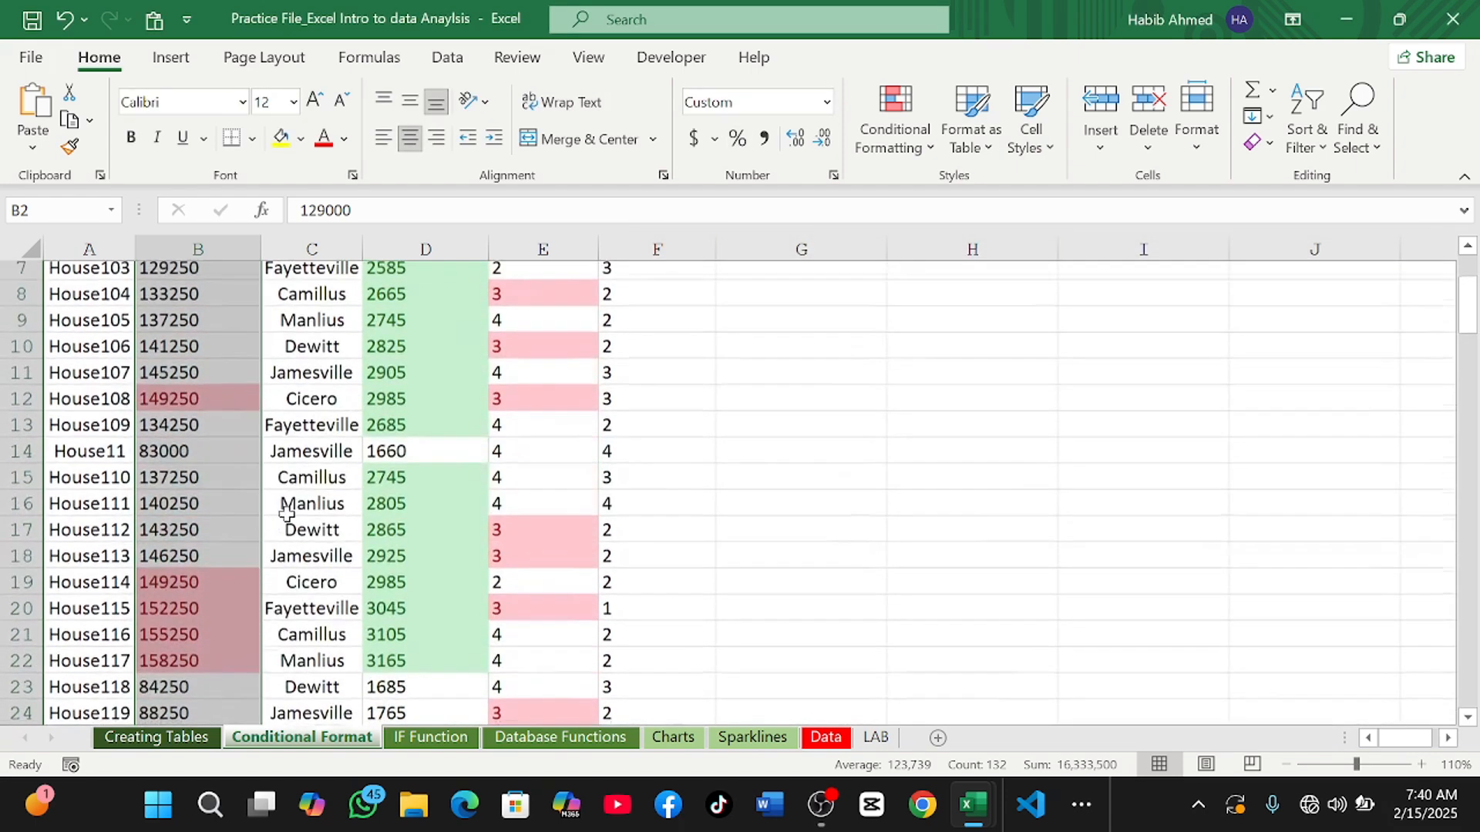
pyautogui.scroll(2, 286, 512)
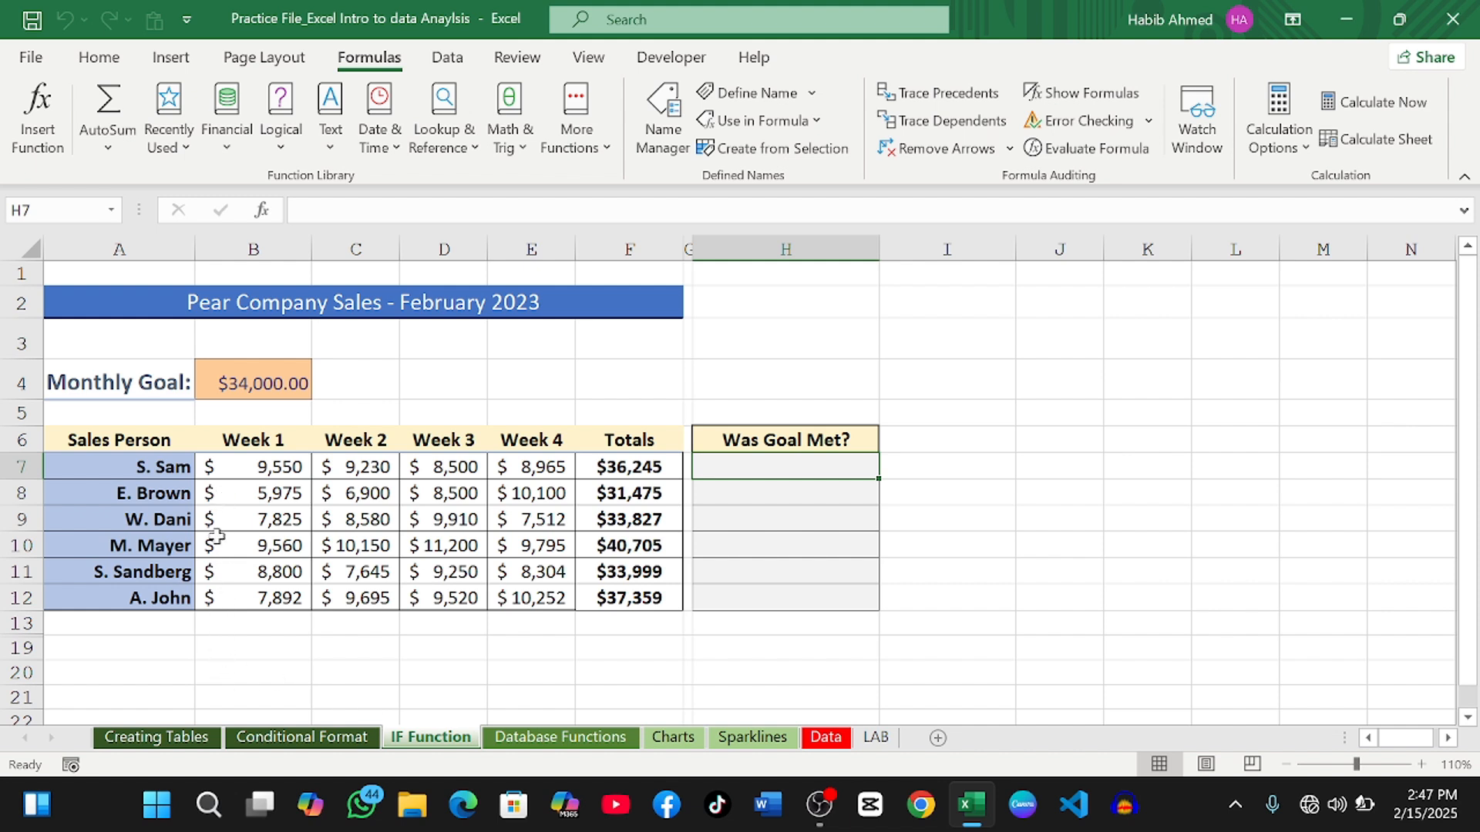
# Step: Examine the Sales Person heading, the first total in F7 and the Monthly Goal in B4 on the IF Function sheet
pyautogui.click(131, 440)
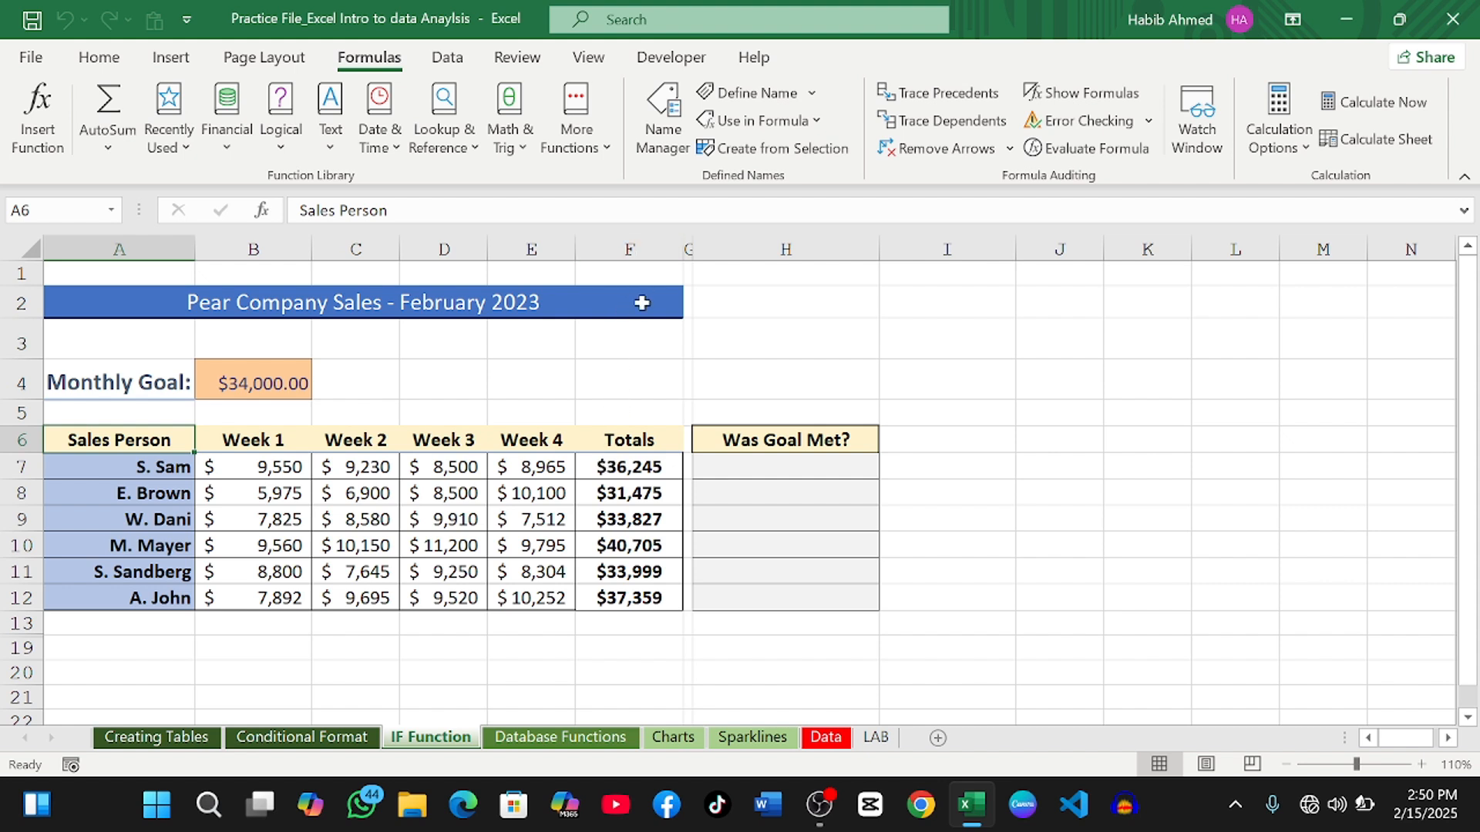
pyautogui.moveTo(641, 439); pyautogui.dragTo(643, 496)
pyautogui.click(632, 406)
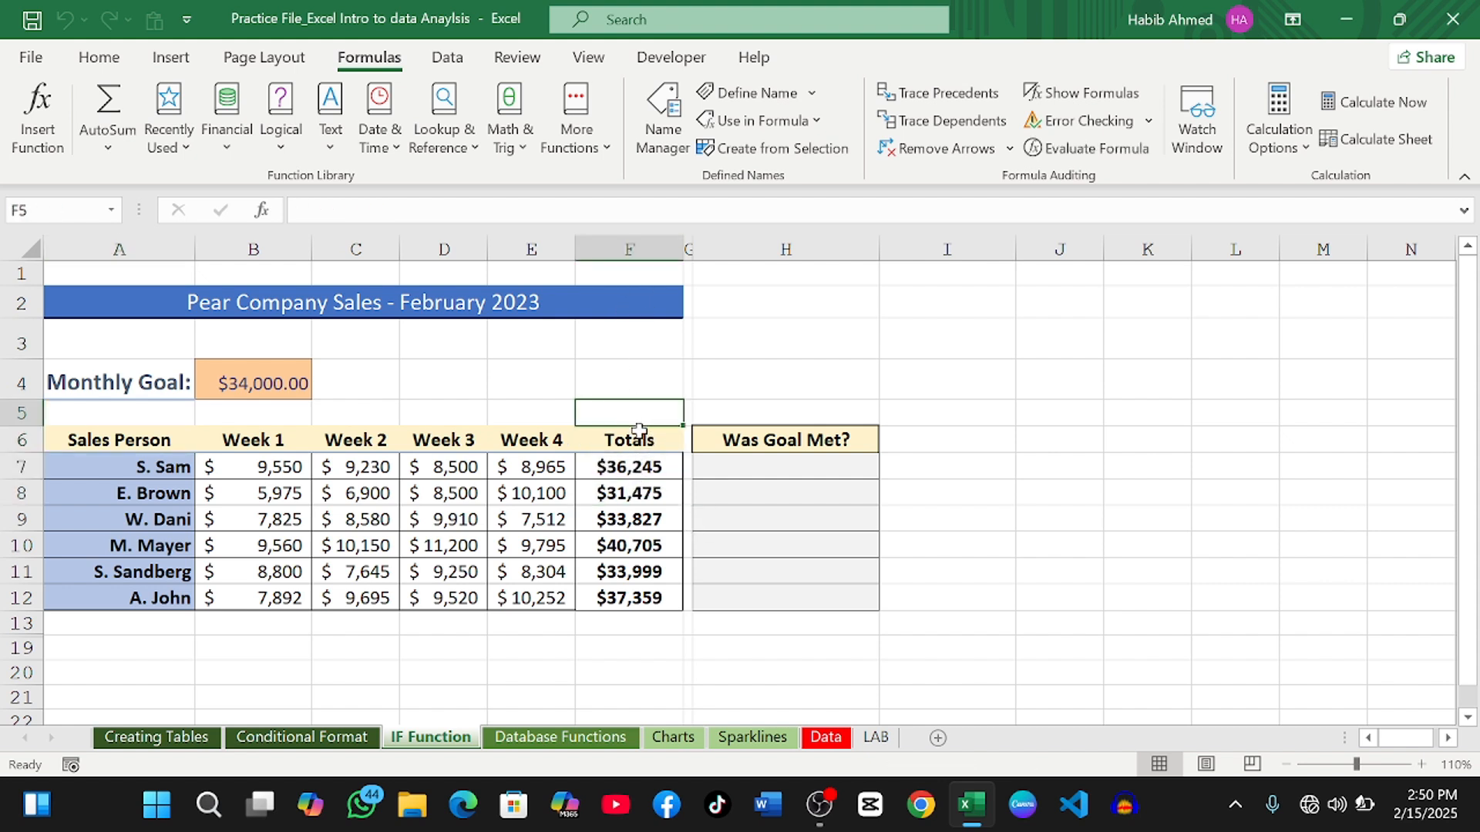
pyautogui.click(640, 476)
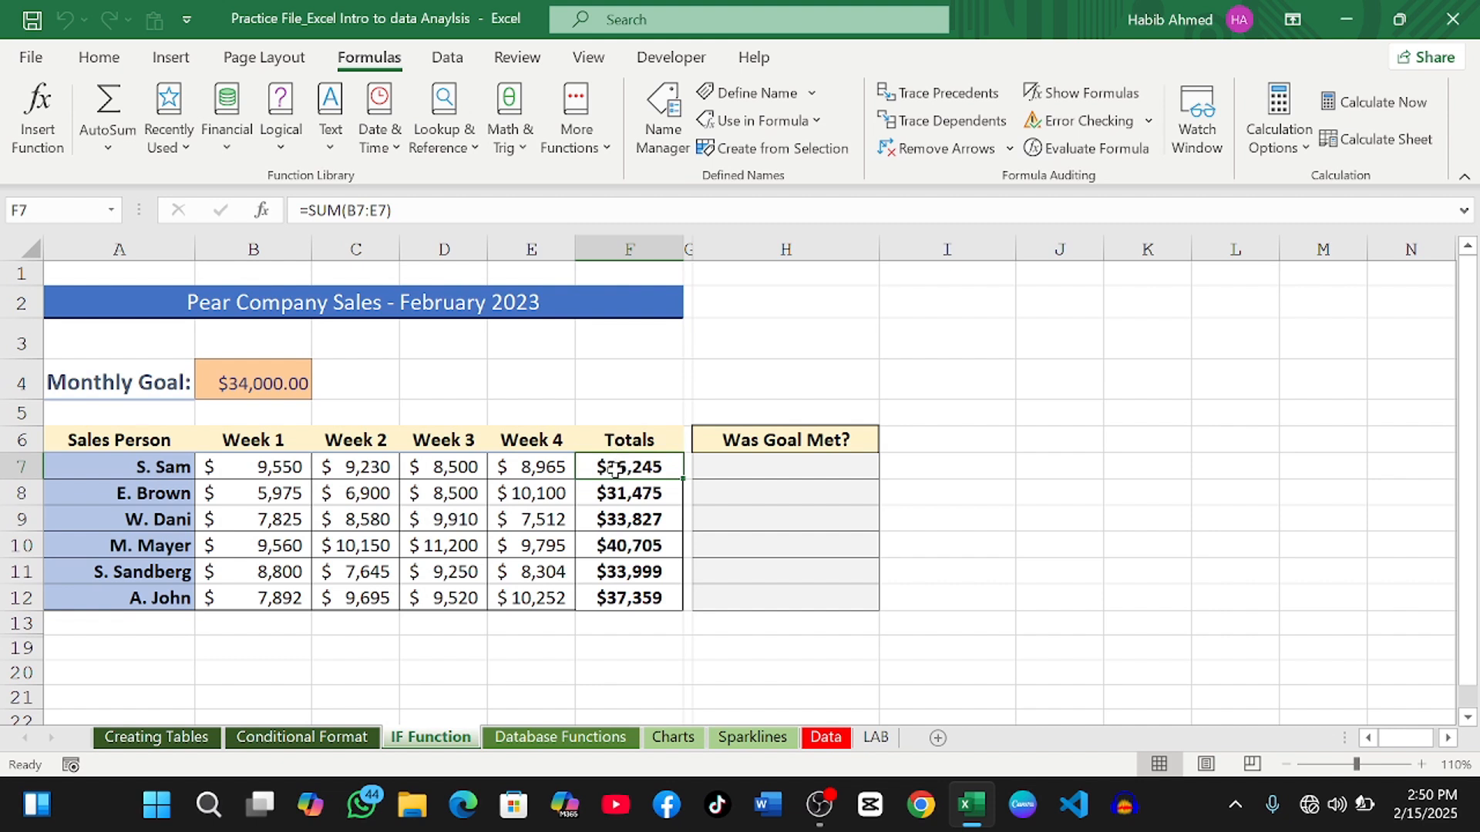
pyautogui.click(243, 383)
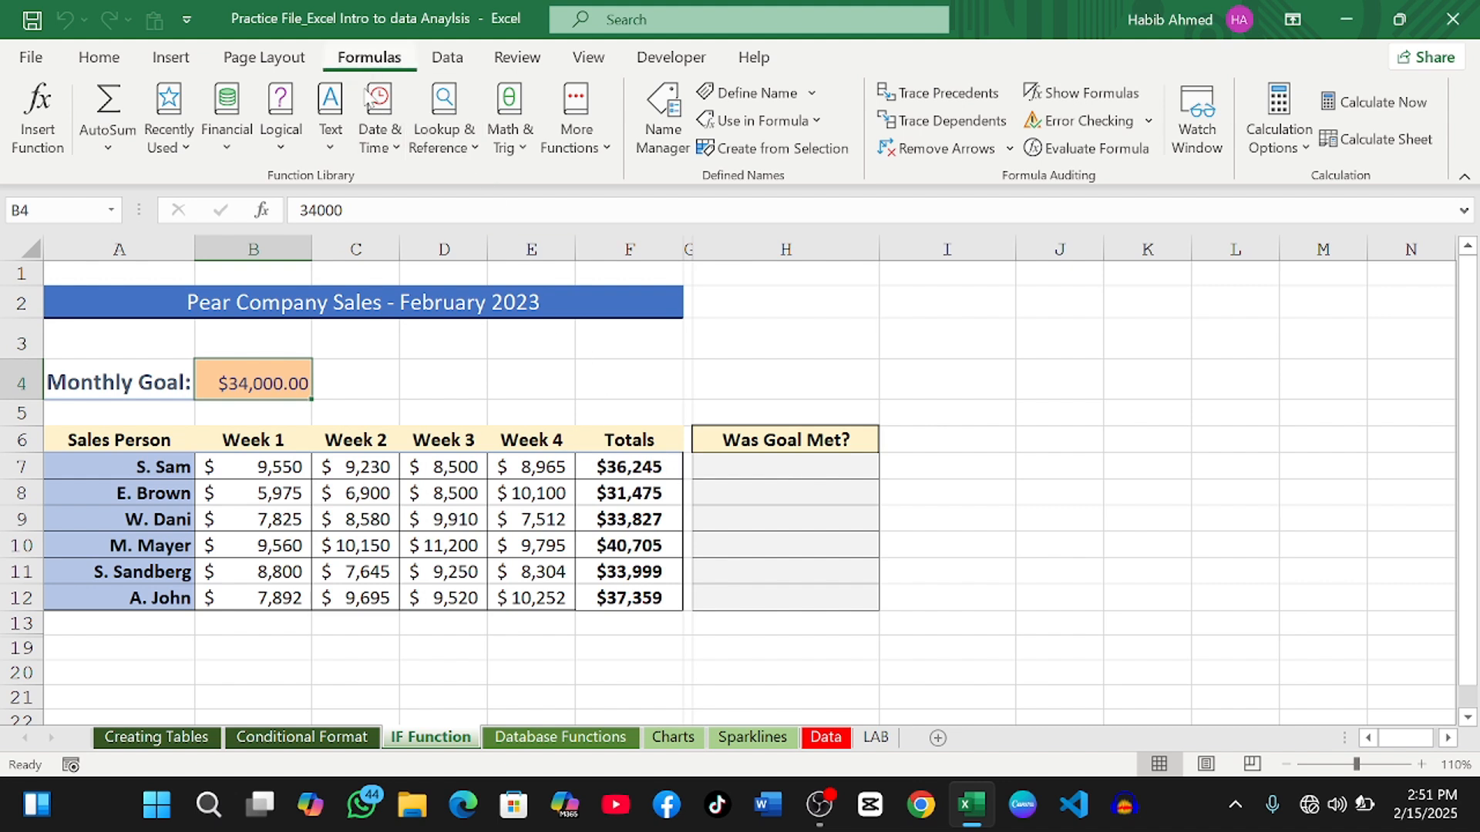
# Step: Search the function library for "if" and start the IF function in H7, the first Was Goal Met? cell
pyautogui.click(773, 468)
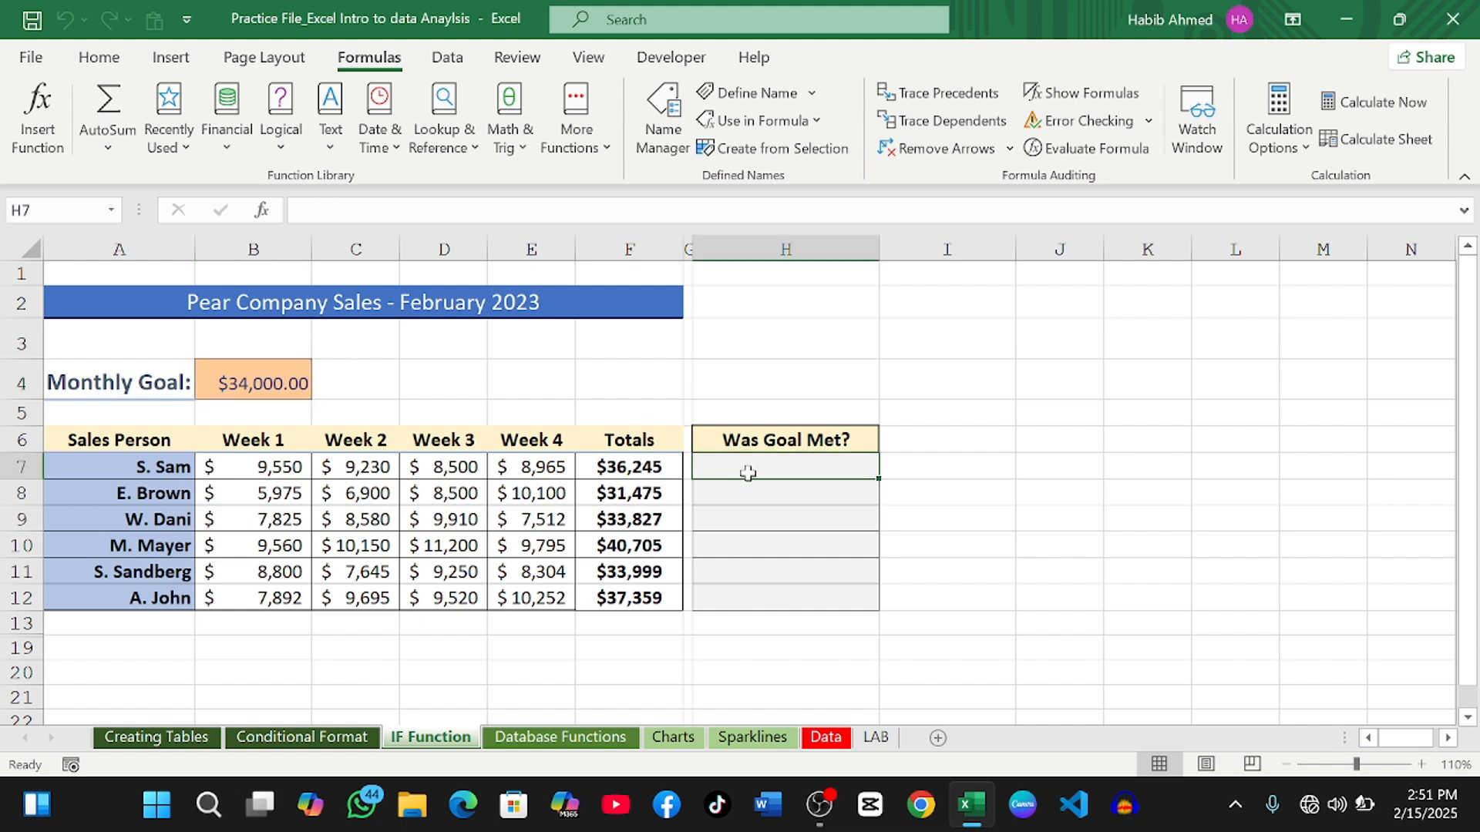
pyautogui.click(100, 57)
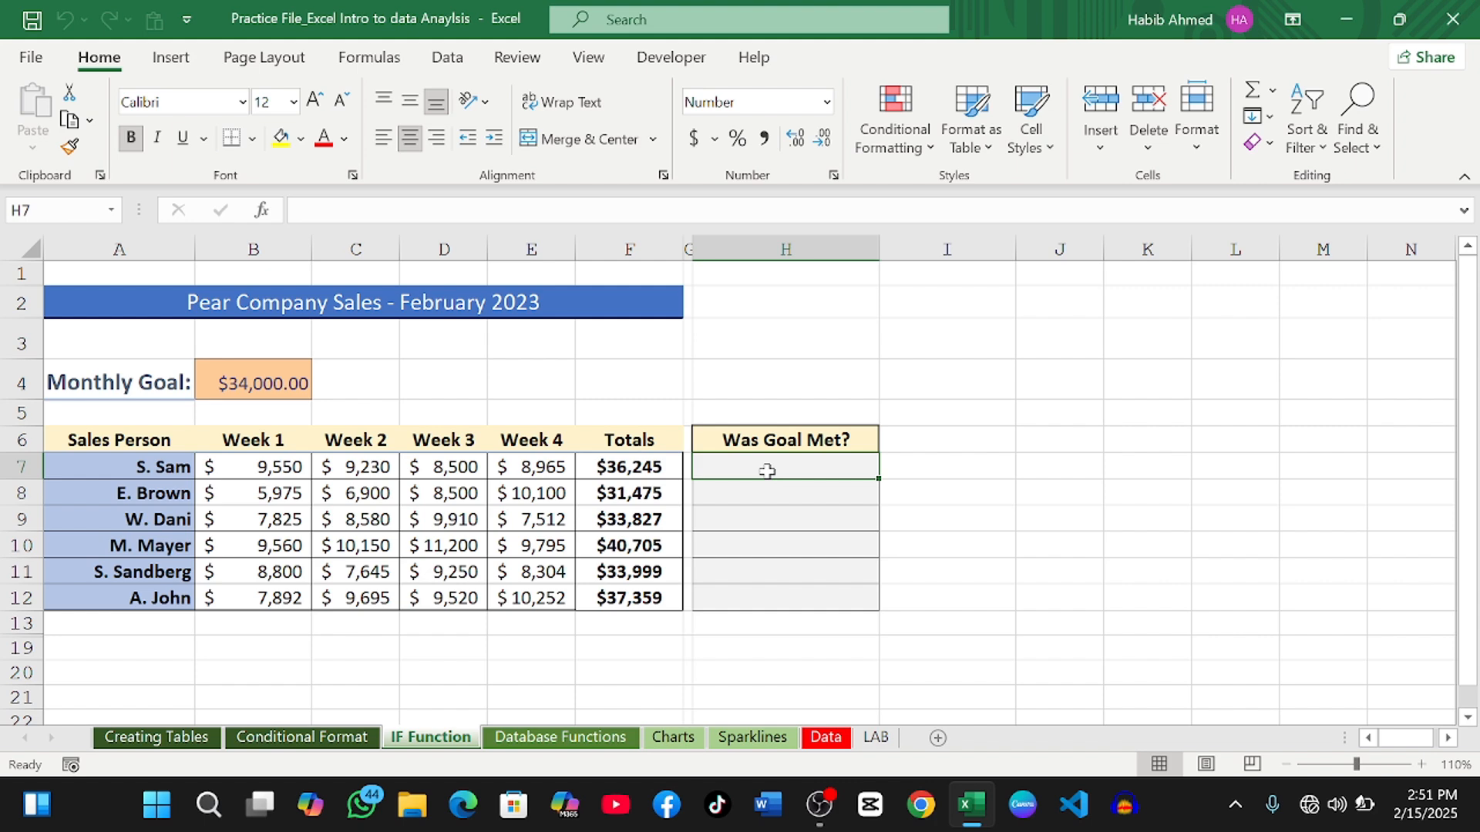
pyautogui.click(360, 61)
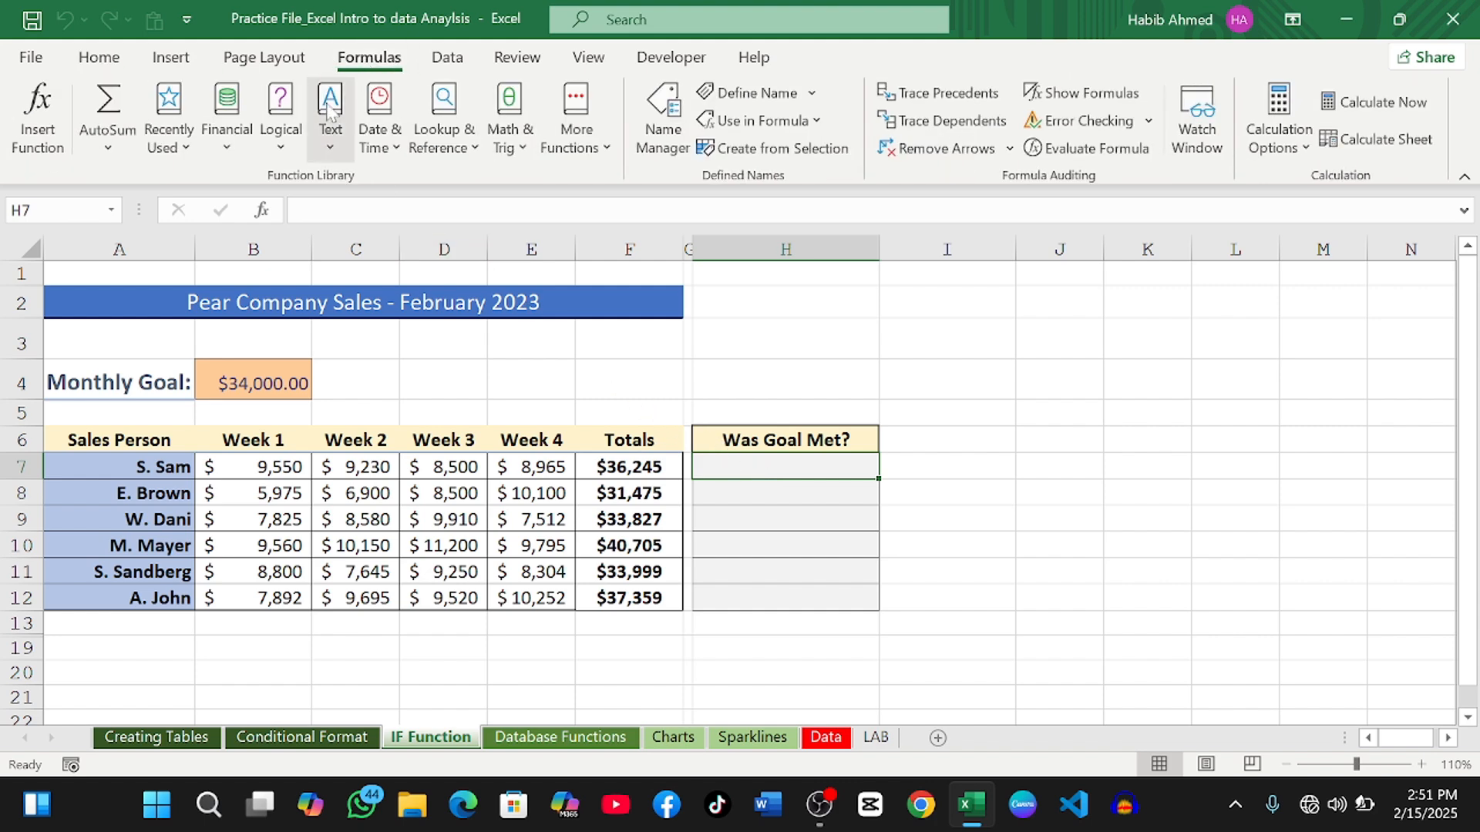
pyautogui.click(36, 144)
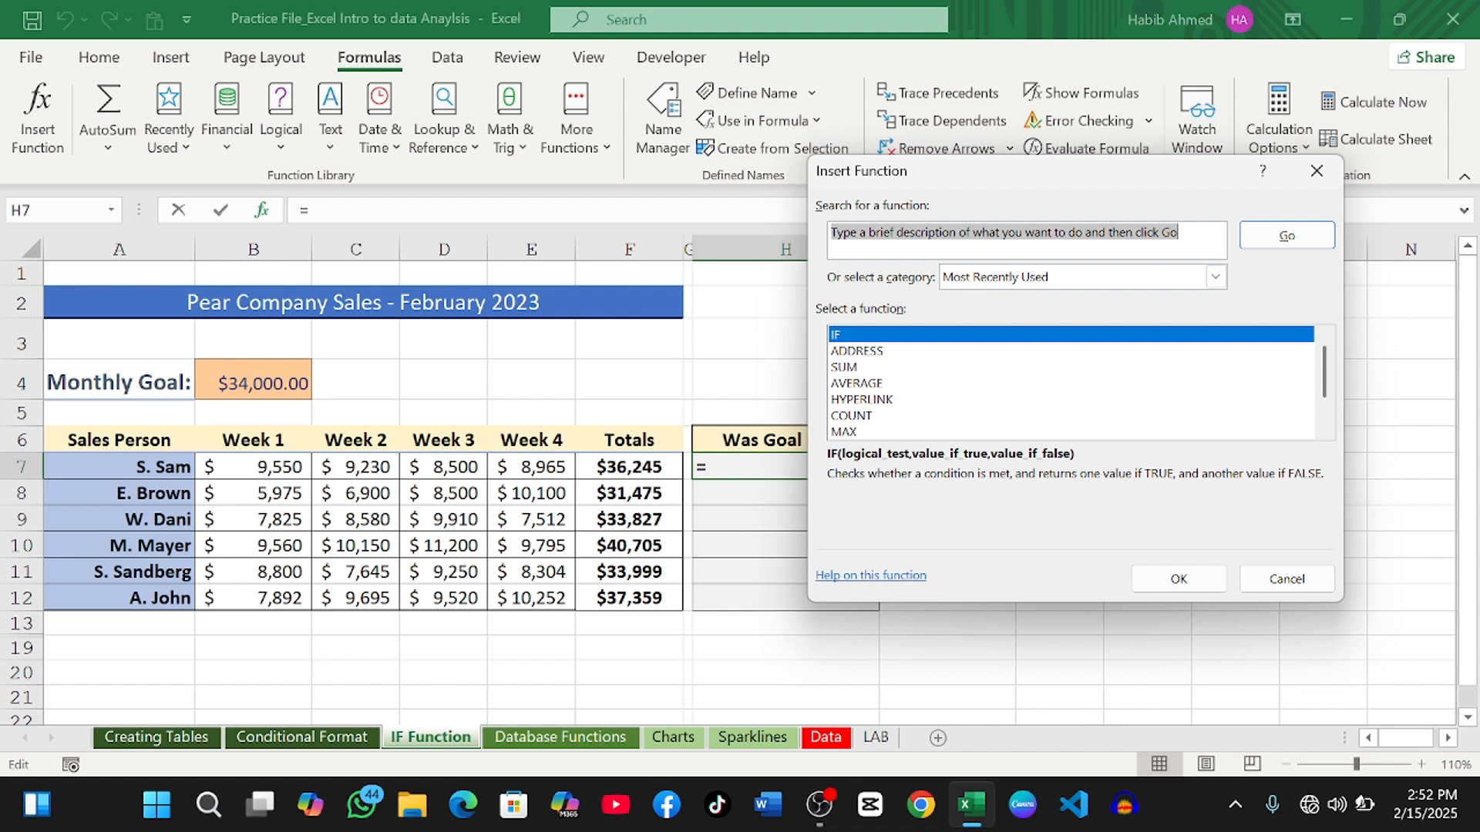
pyautogui.press('BackSpace')
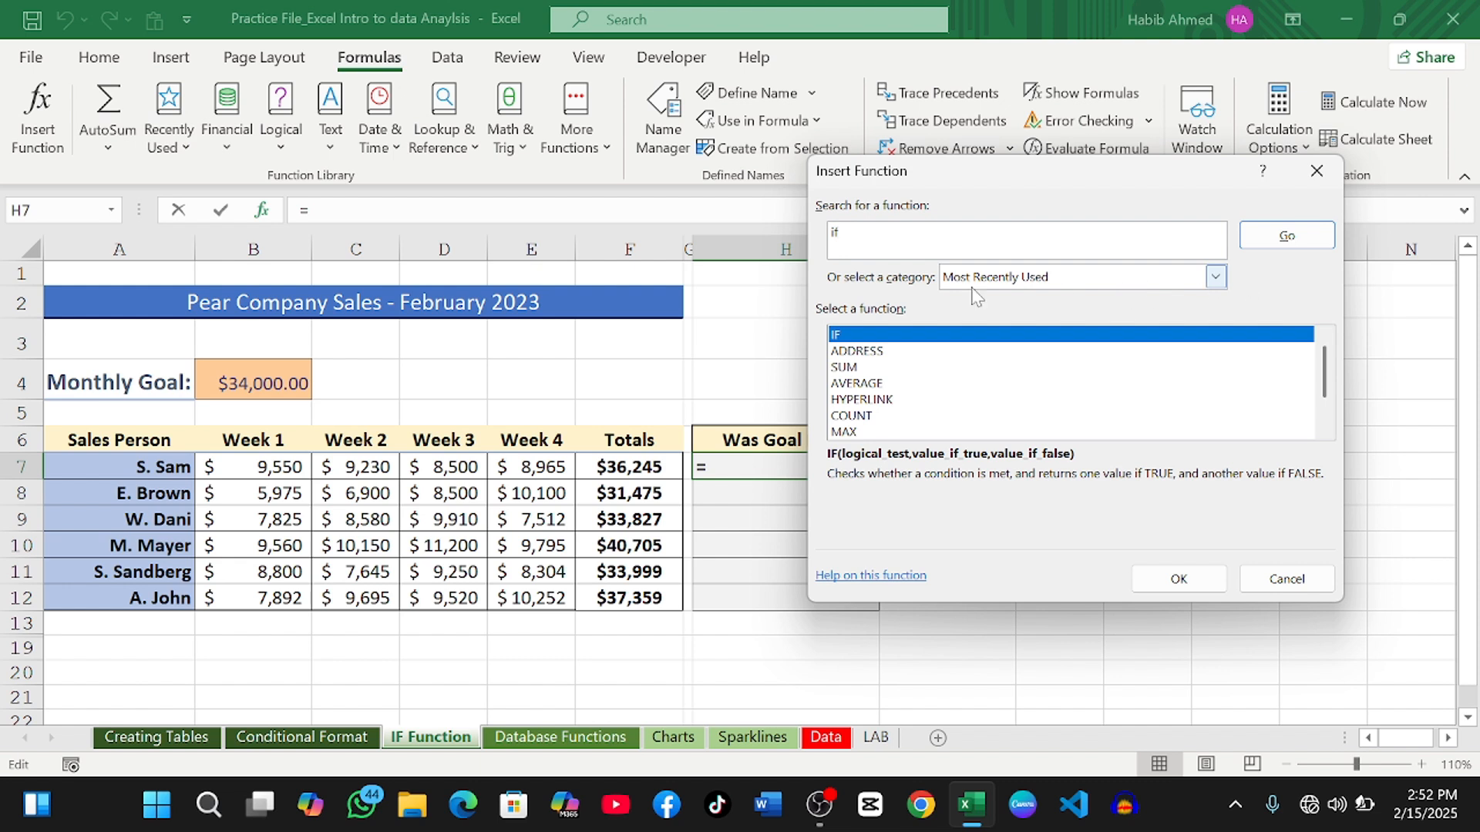
pyautogui.click(1285, 237)
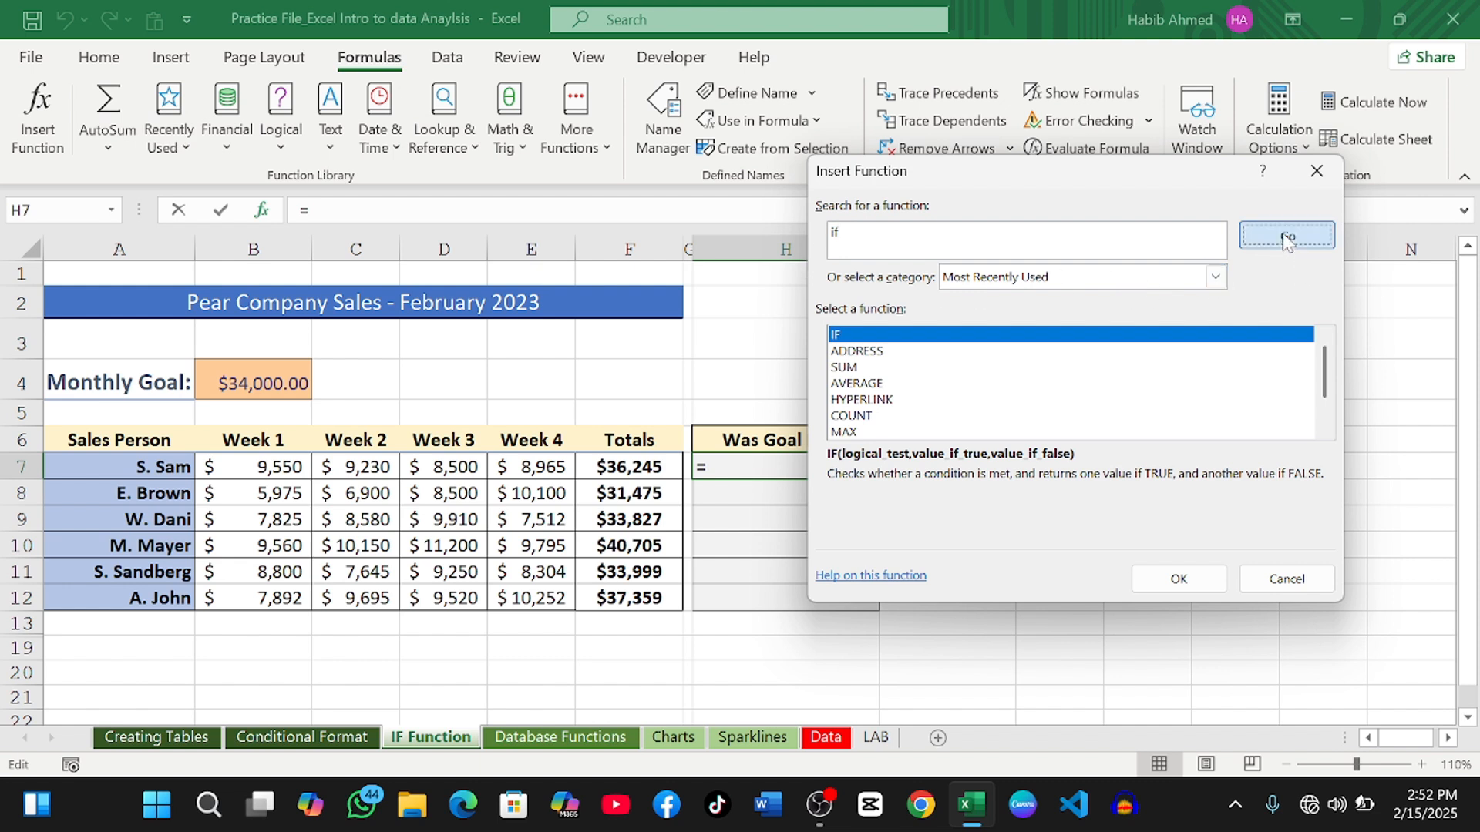
pyautogui.click(1185, 580)
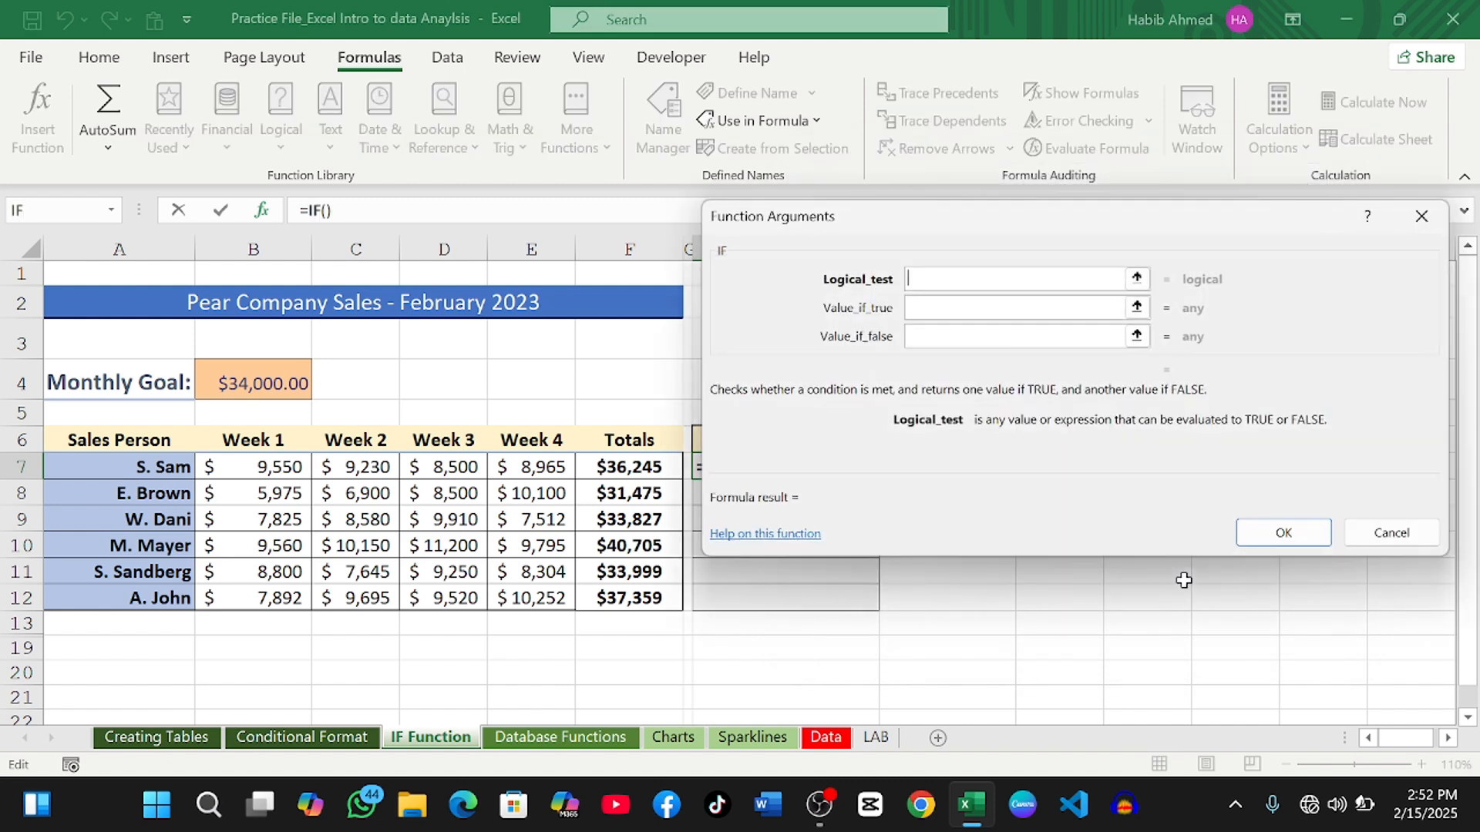
# Step: Set the IF function's logical test to F7>=B4, comparing the first total with the Monthly Goal
pyautogui.moveTo(1079, 239); pyautogui.dragTo(1156, 245)
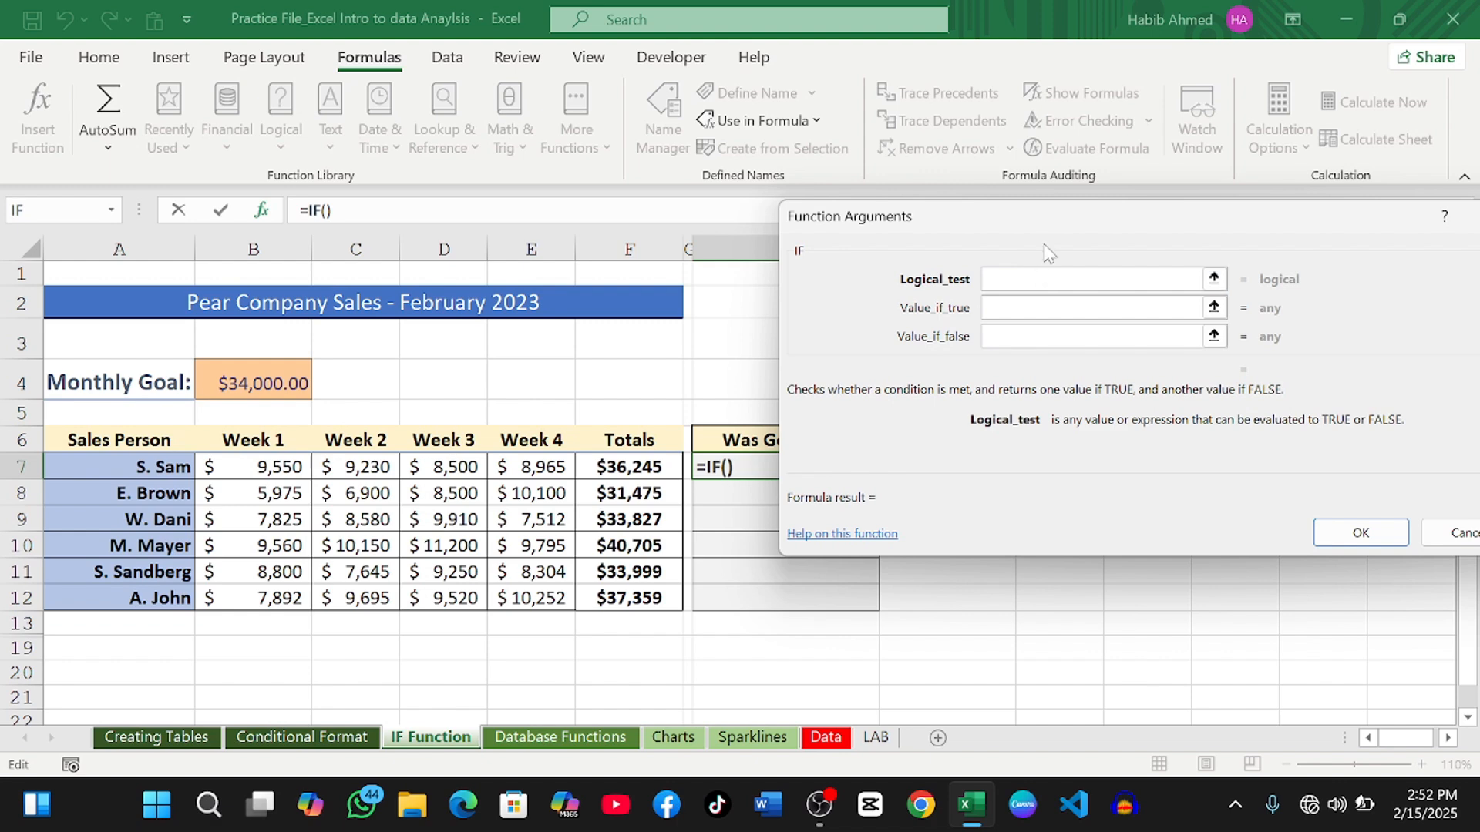
pyautogui.moveTo(1044, 231); pyautogui.dragTo(1092, 233)
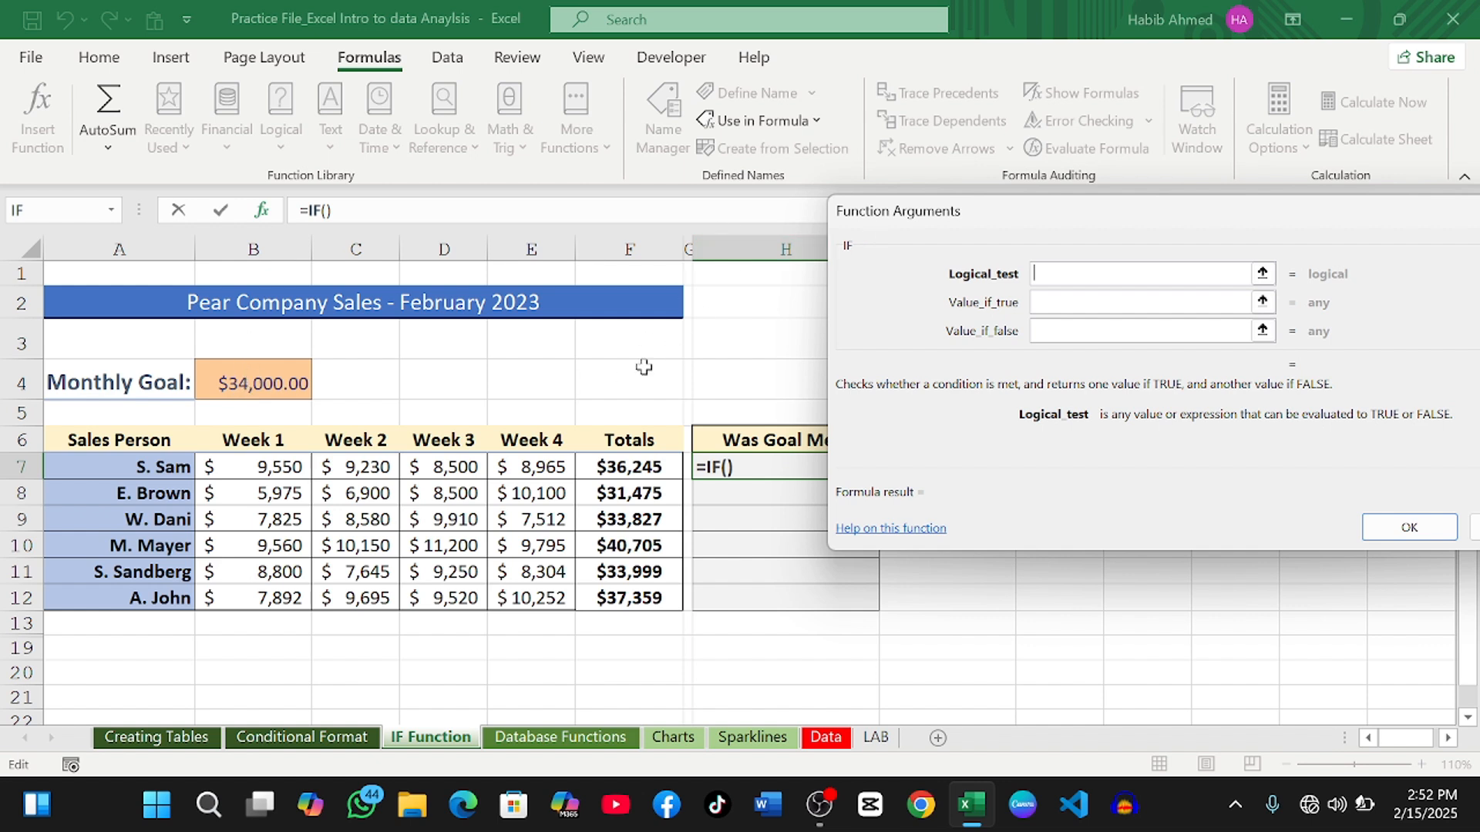
pyautogui.click(627, 468)
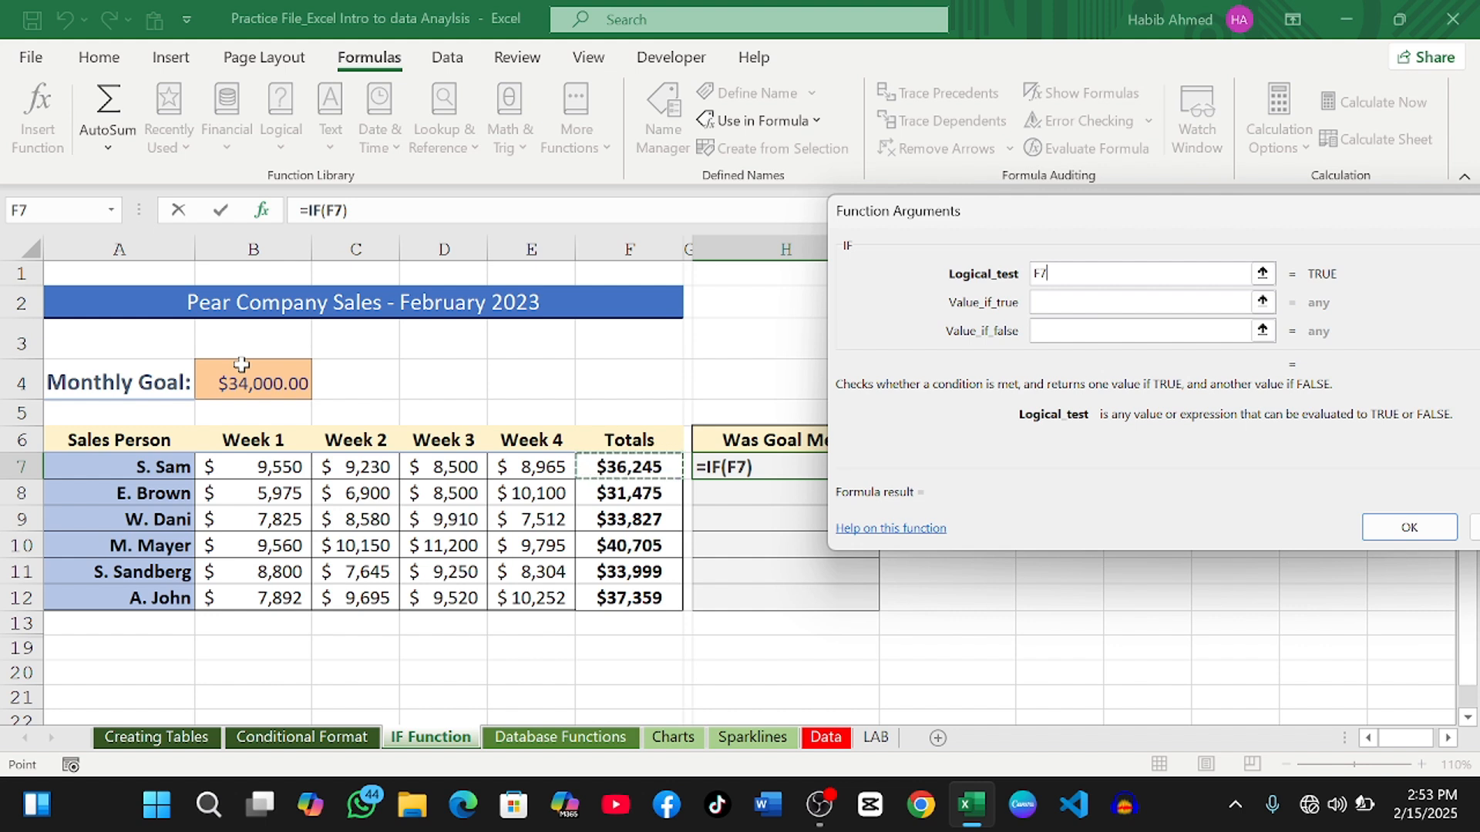
pyautogui.write('>')
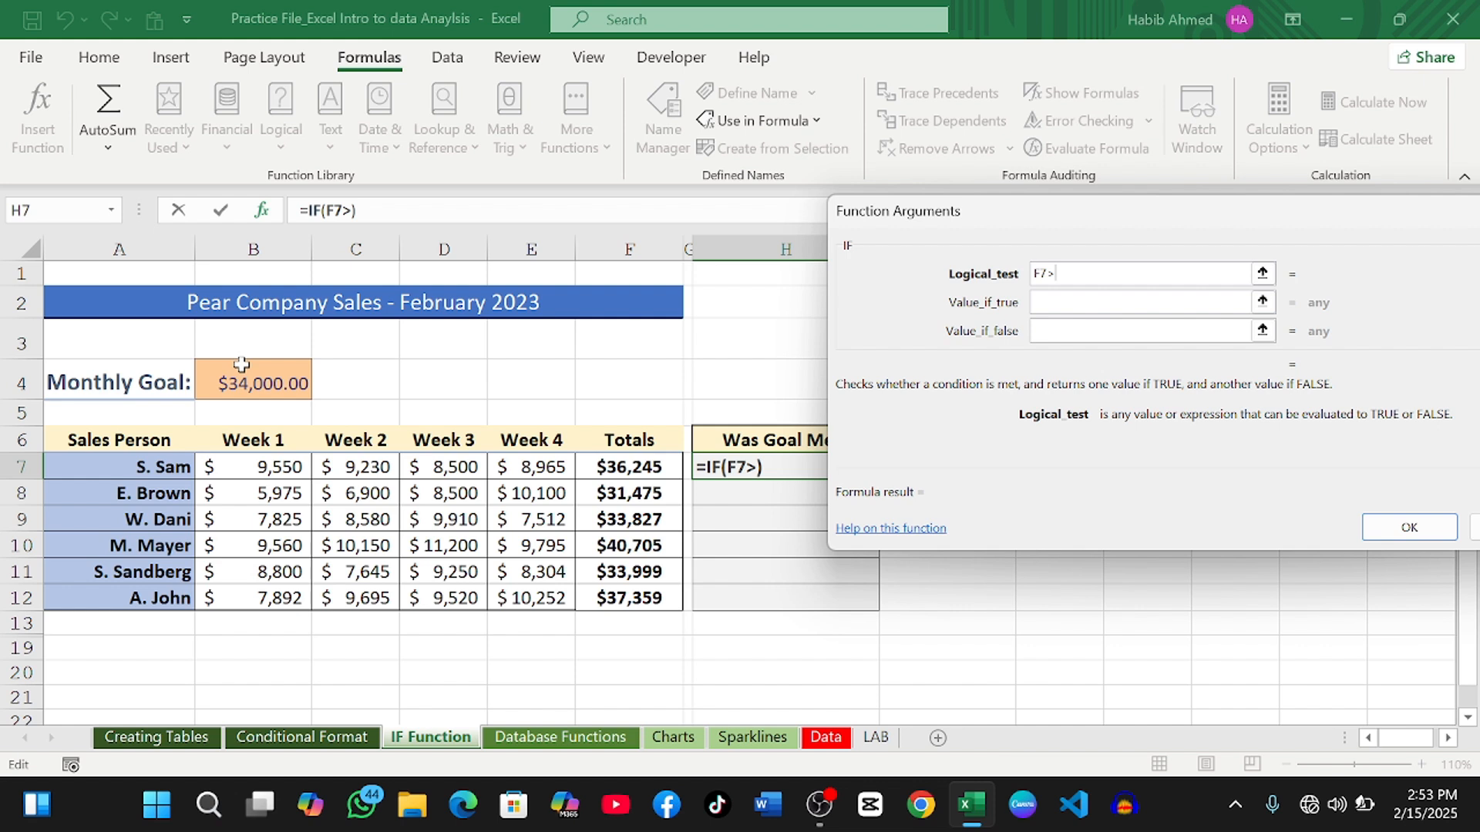
pyautogui.write('=')
pyautogui.click(252, 386)
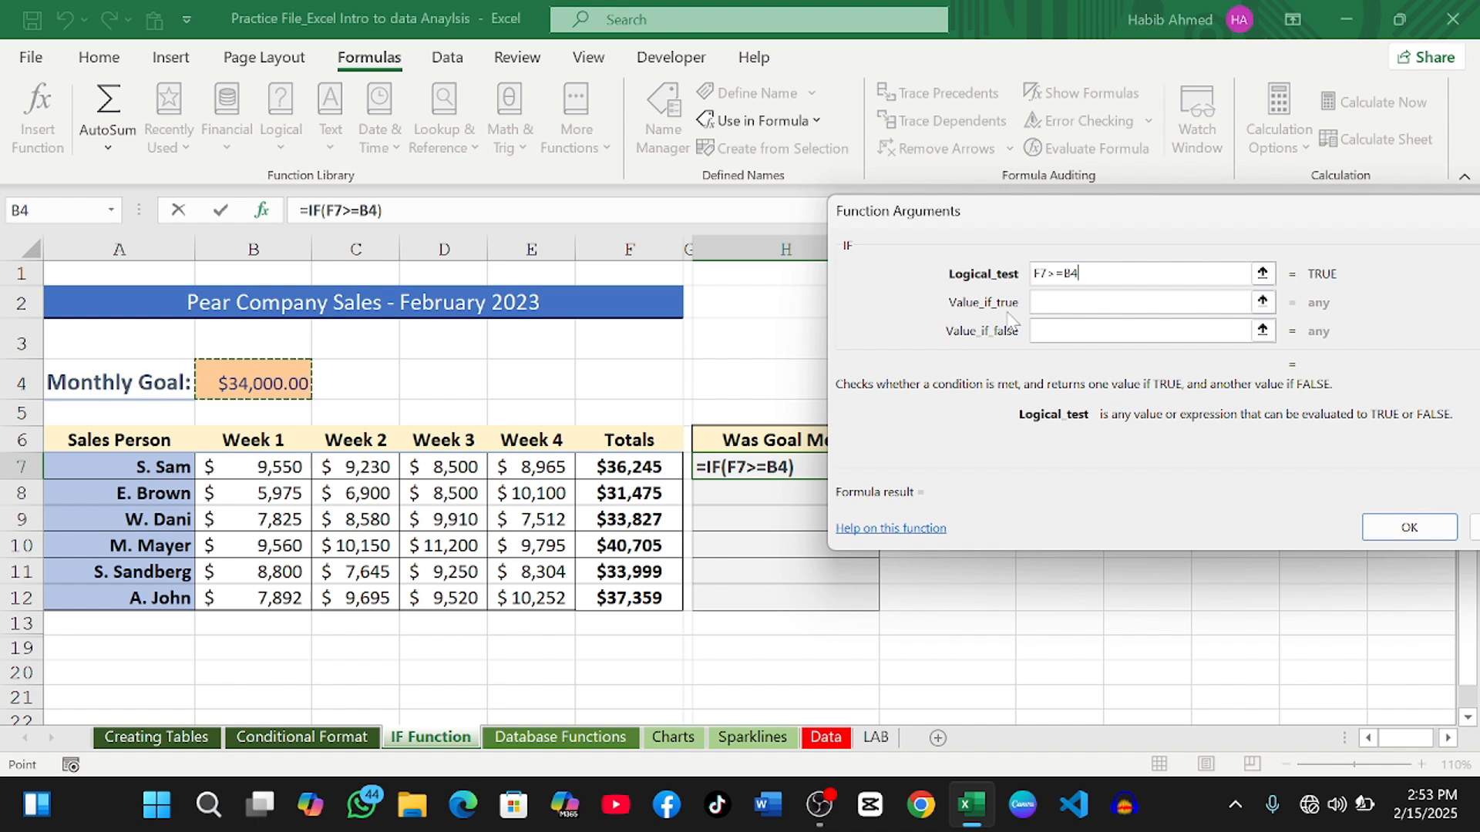
# Step: Return "Yes, Goal met" if true and "No, Goal not met" if false, and complete the IF function in H7
pyautogui.press('Tab')
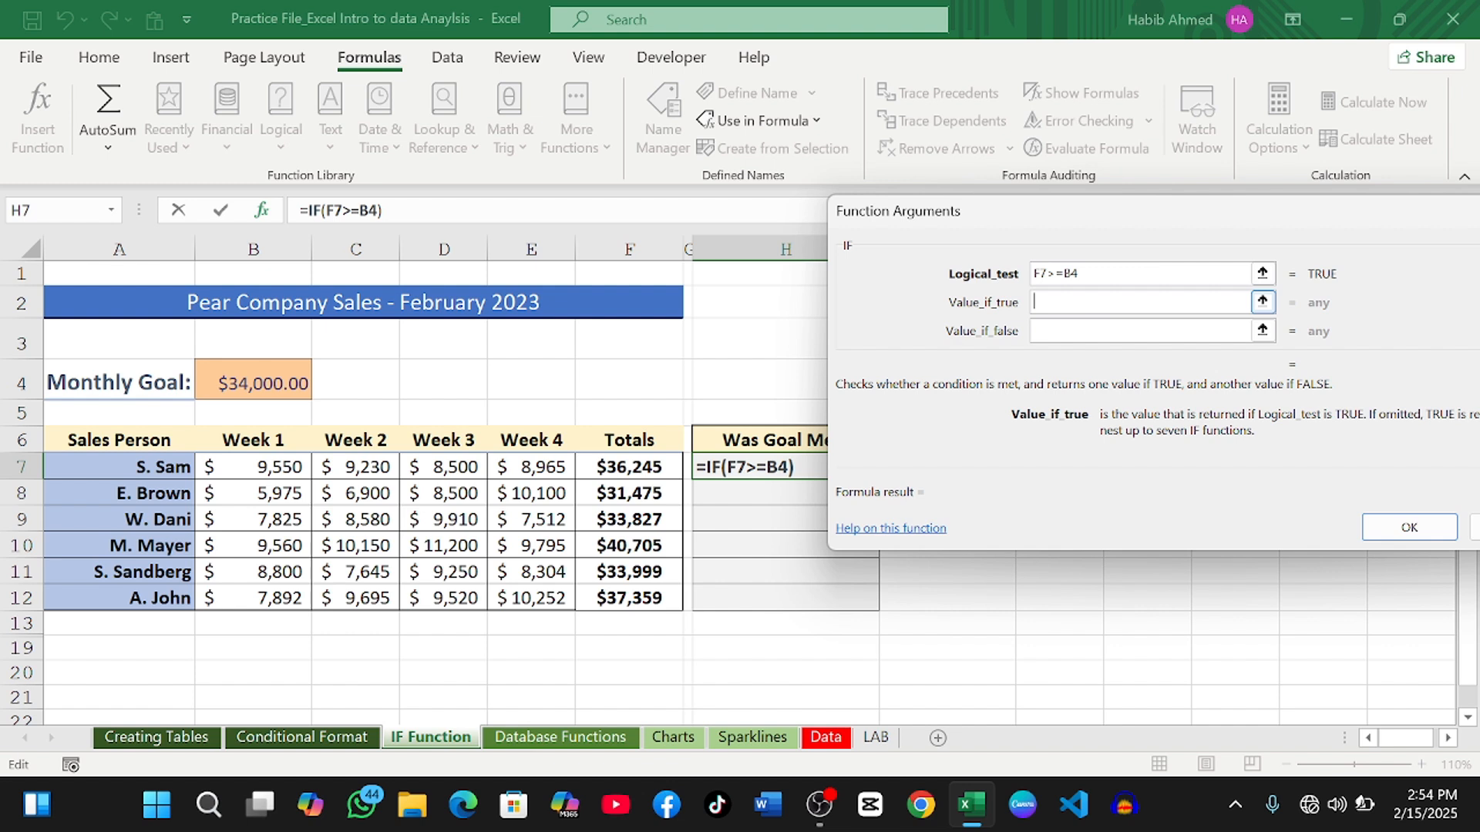
pyautogui.write('Yes, Goal met')
pyautogui.press('Tab')
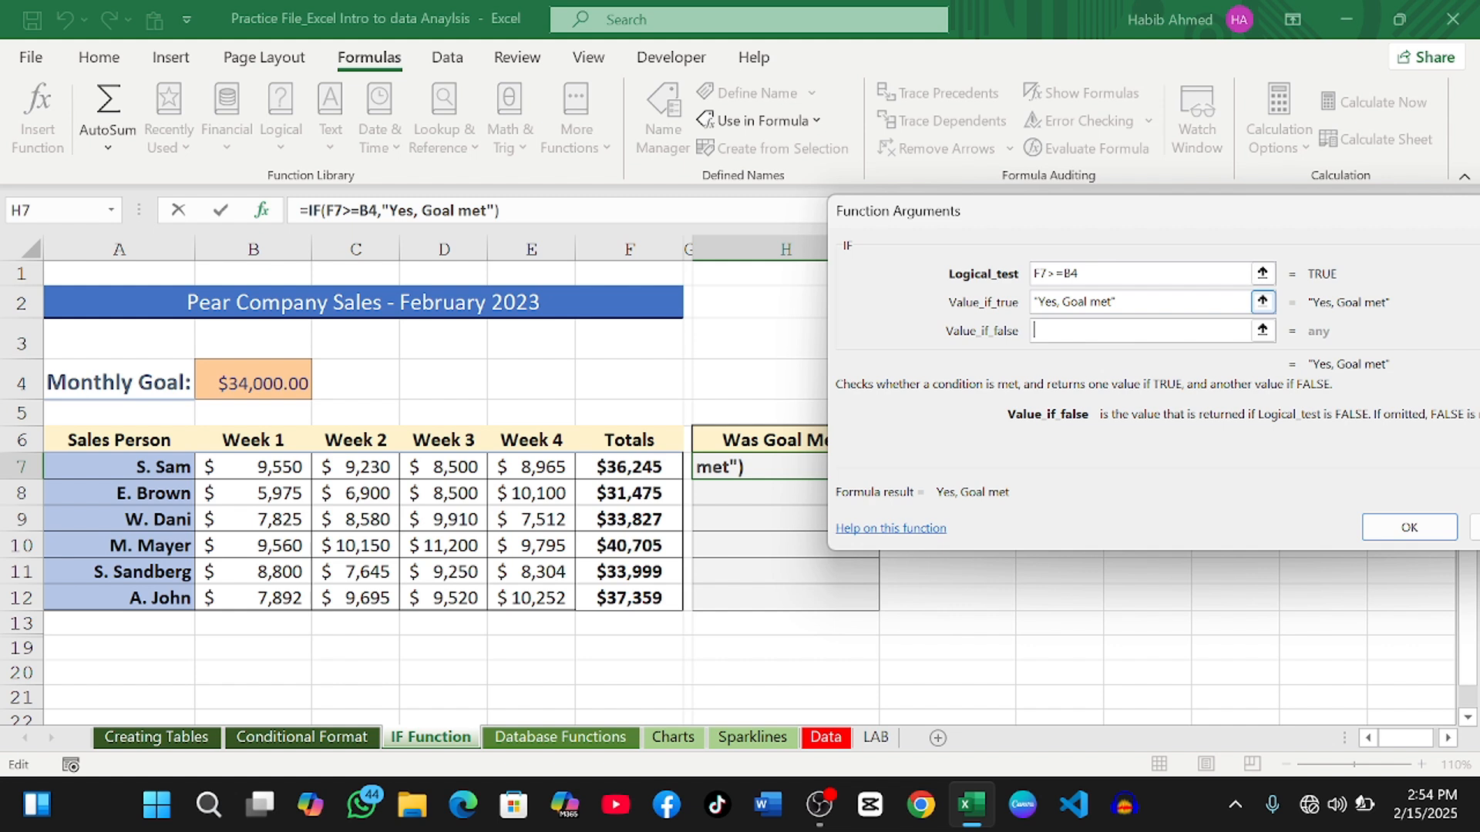
pyautogui.write('"No, Goal not met"')
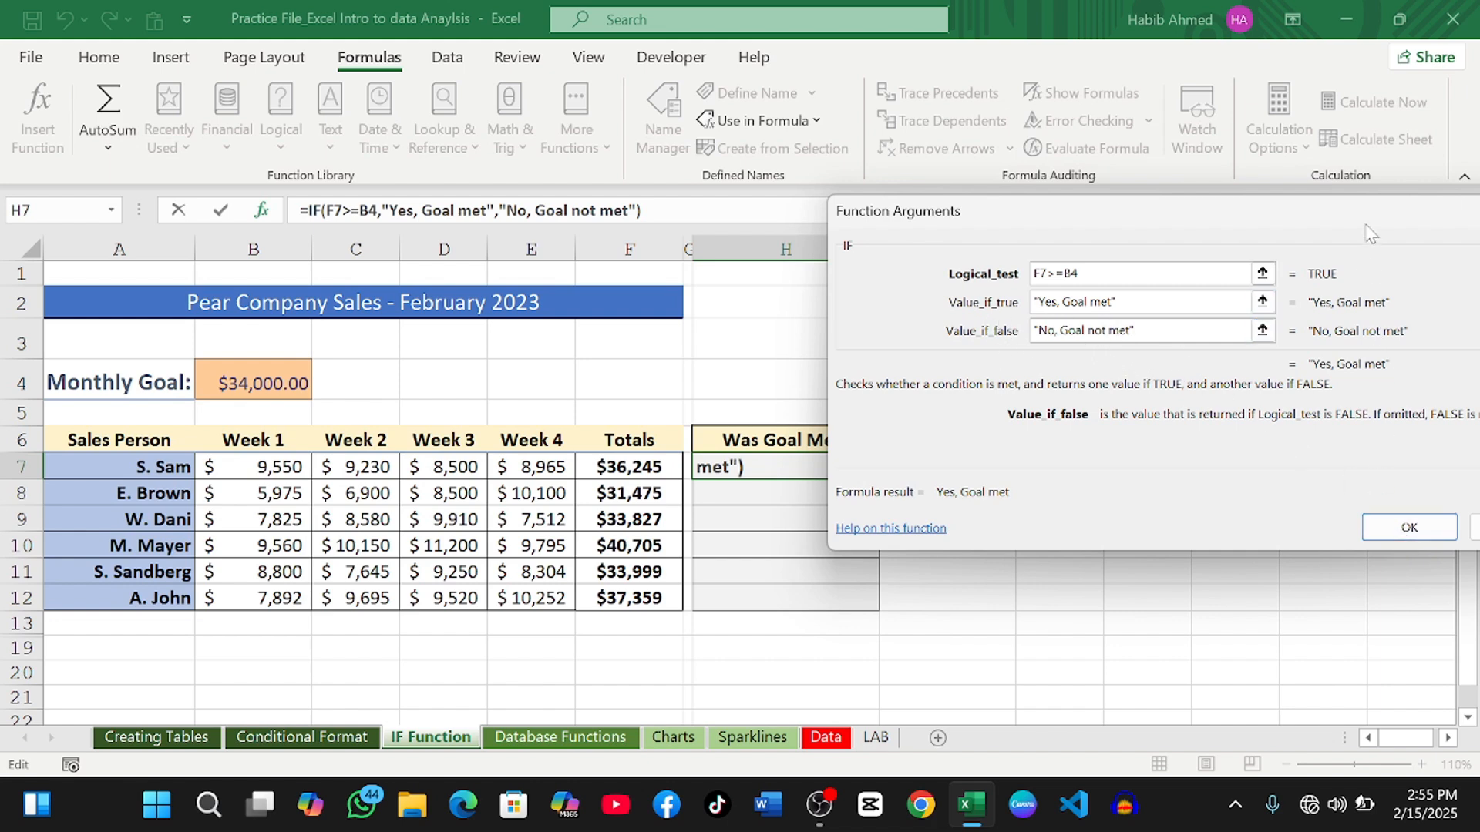
pyautogui.moveTo(1370, 227); pyautogui.dragTo(1285, 241)
pyautogui.click(1324, 542)
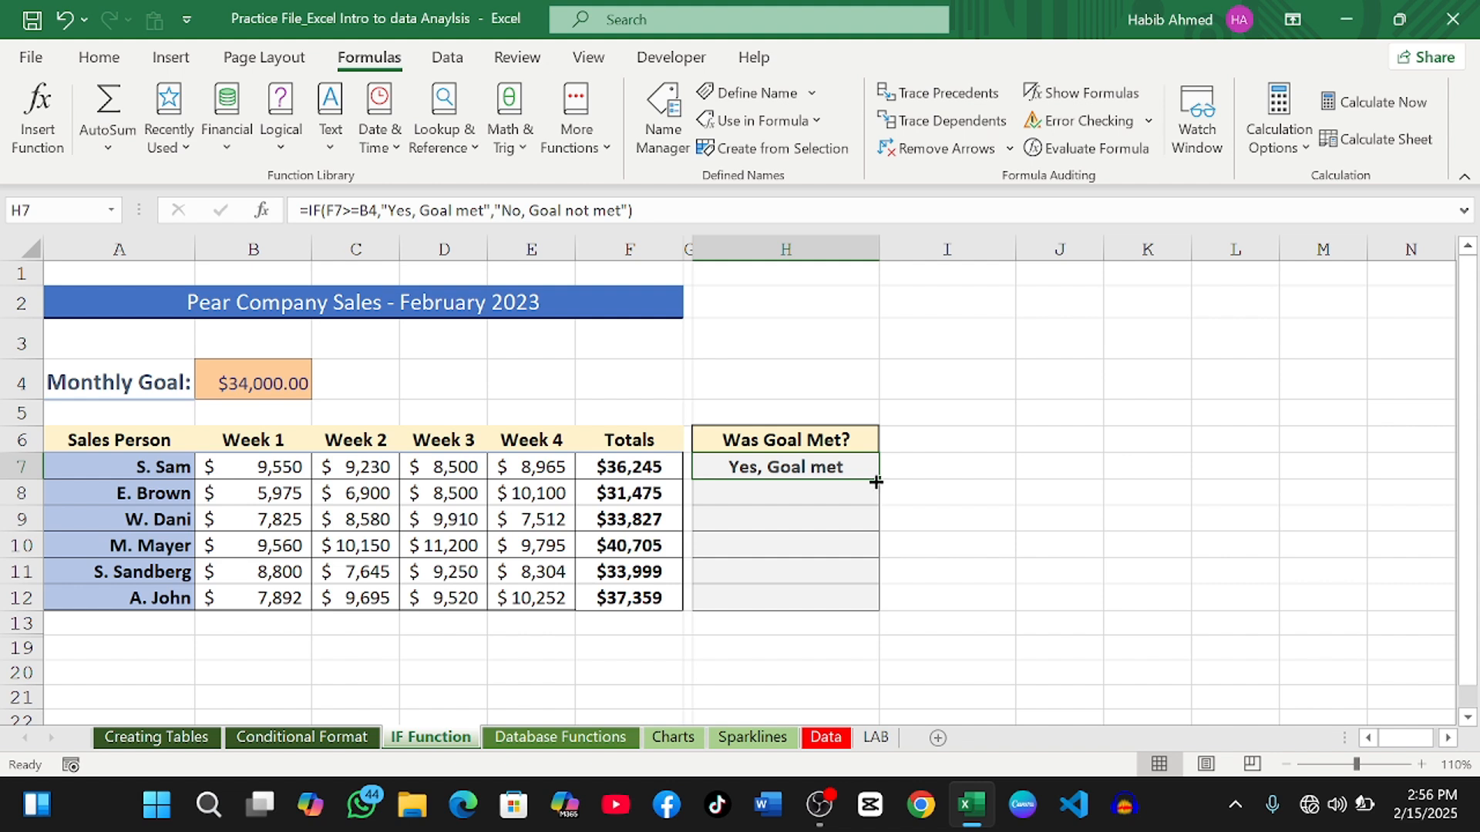
# Step: Fill the IF formula with the relative B4 reference from H7 down through H12
pyautogui.moveTo(877, 479); pyautogui.dragTo(865, 606)
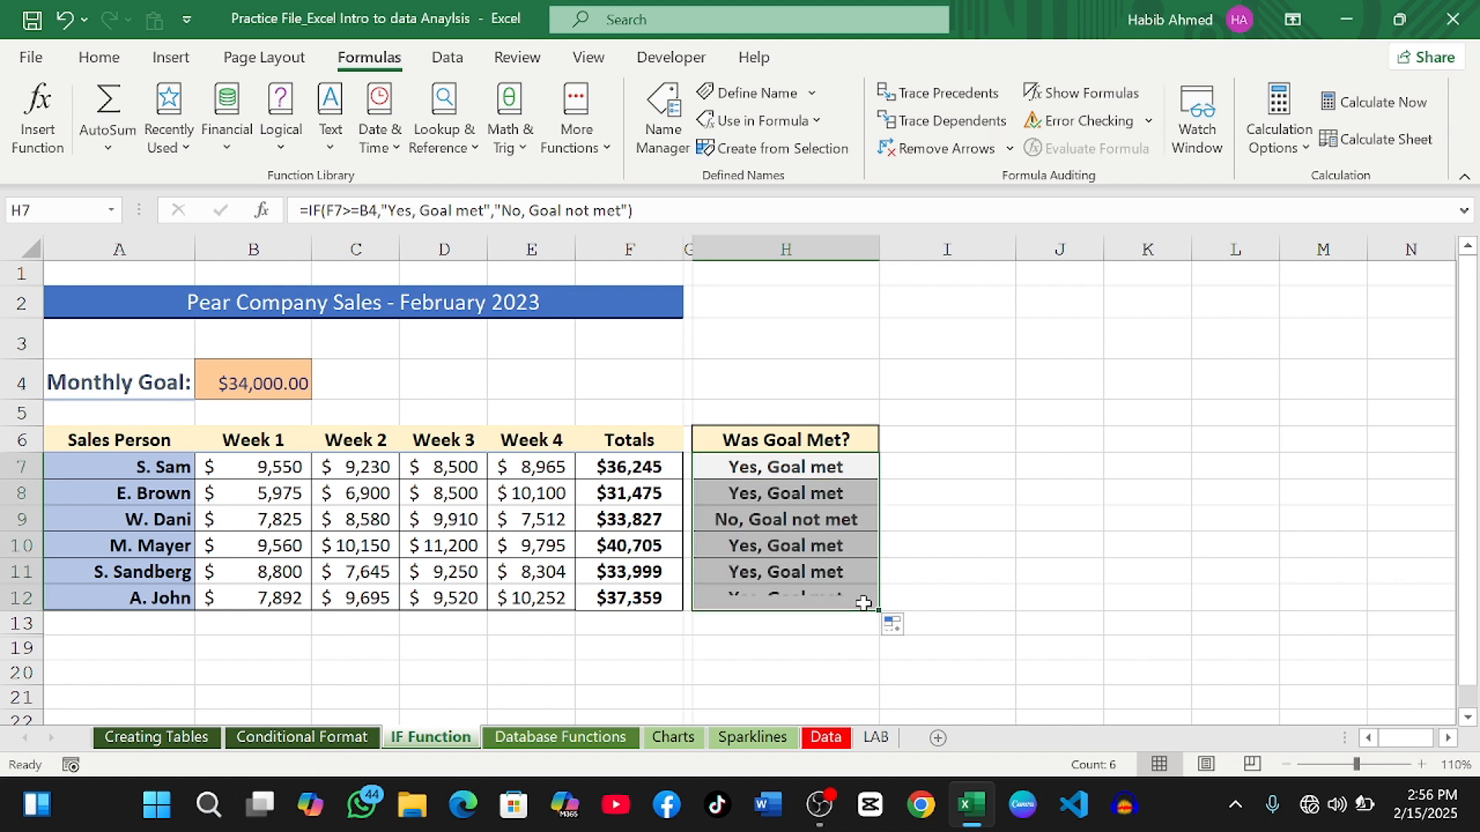
pyautogui.click(897, 464)
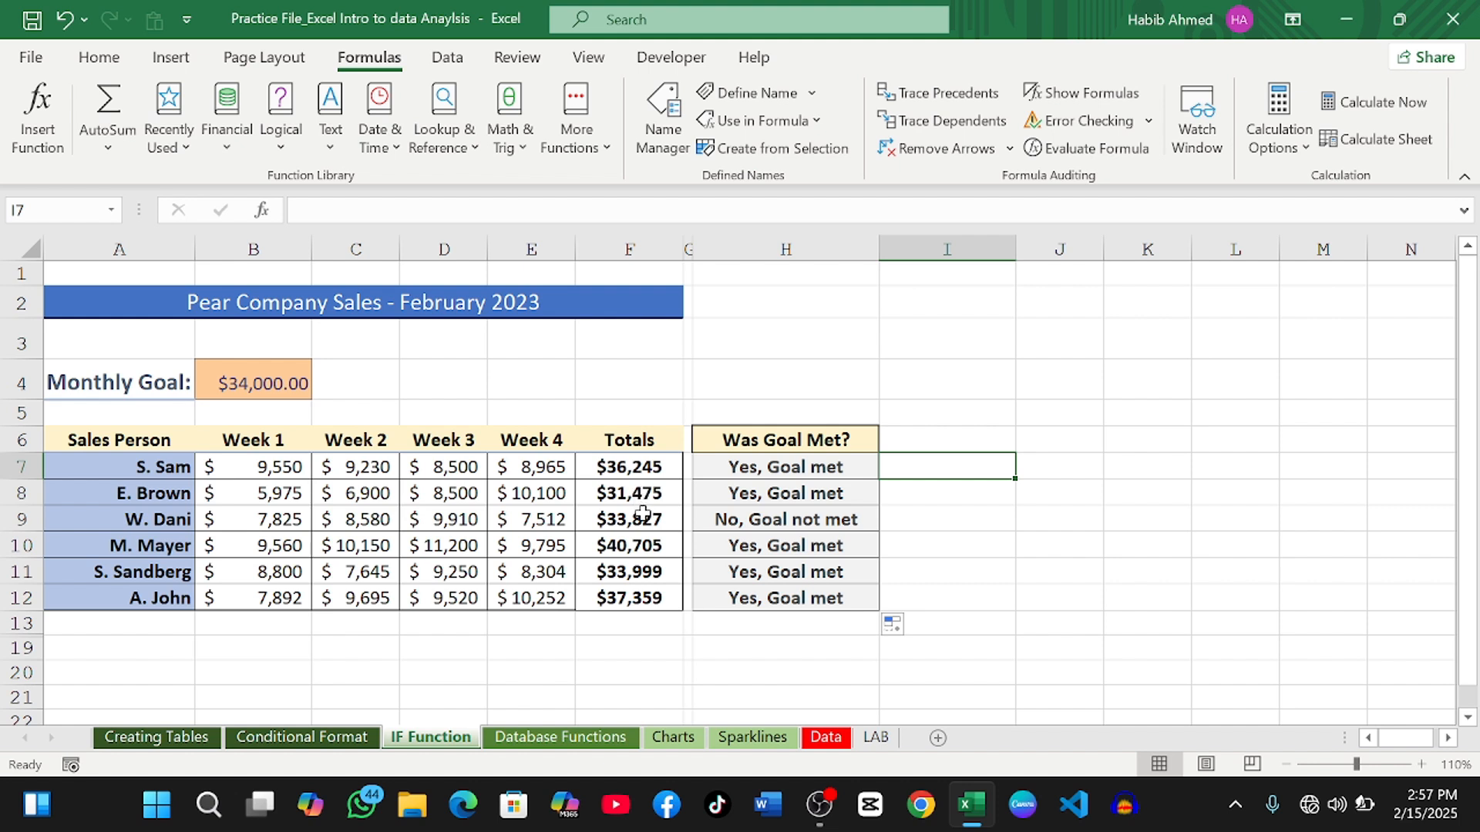
# Step: Examine the cell references in the Was Goal Met? formulas in H7 through H10, comparing the goal cell each uses
pyautogui.doubleClick(785, 466)
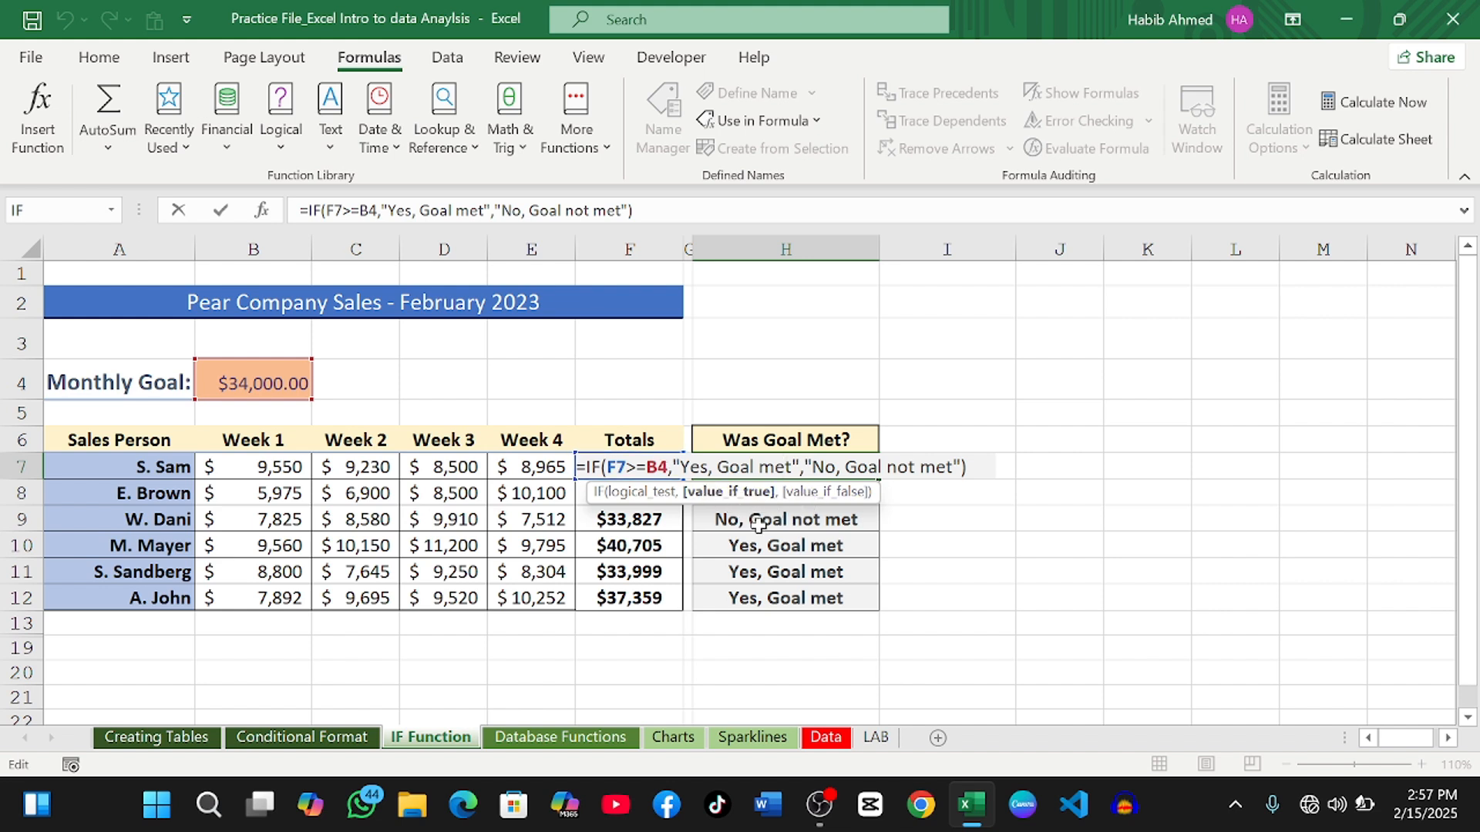
pyautogui.press('Return')
pyautogui.doubleClick(780, 494)
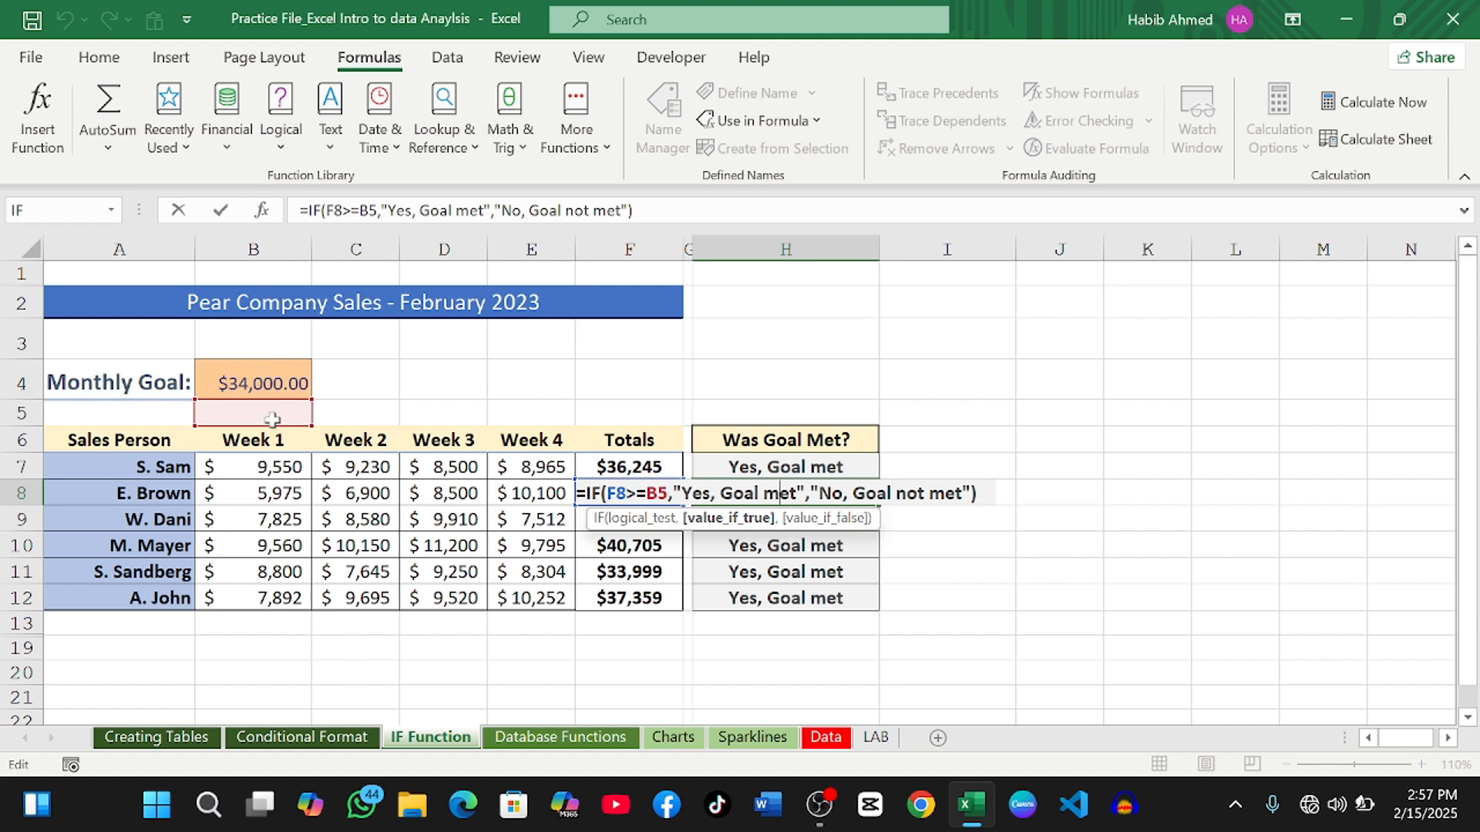
pyautogui.click(766, 546)
pyautogui.hotkey('ctrl', 'Up')
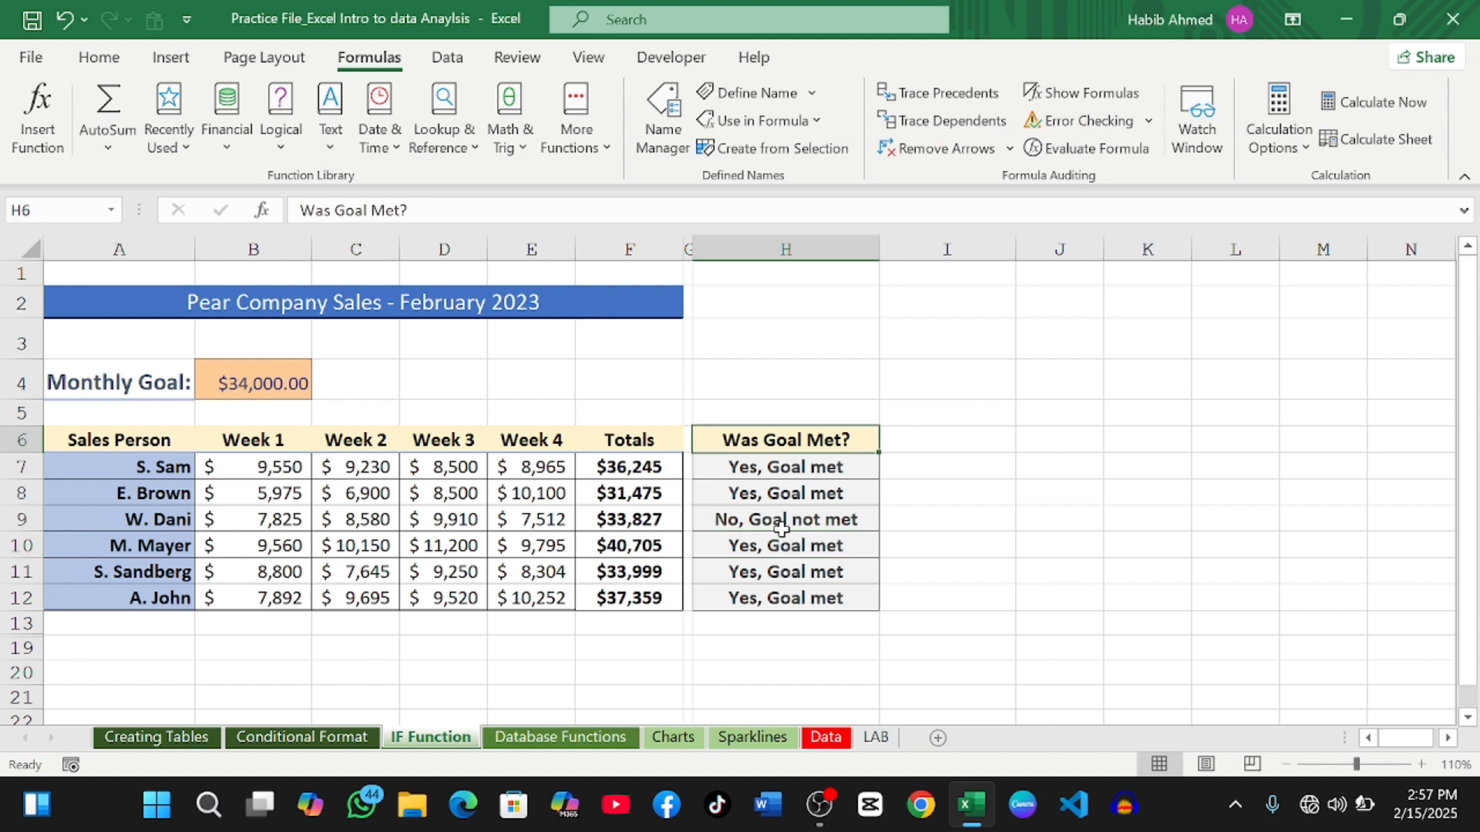
pyautogui.doubleClick(784, 523)
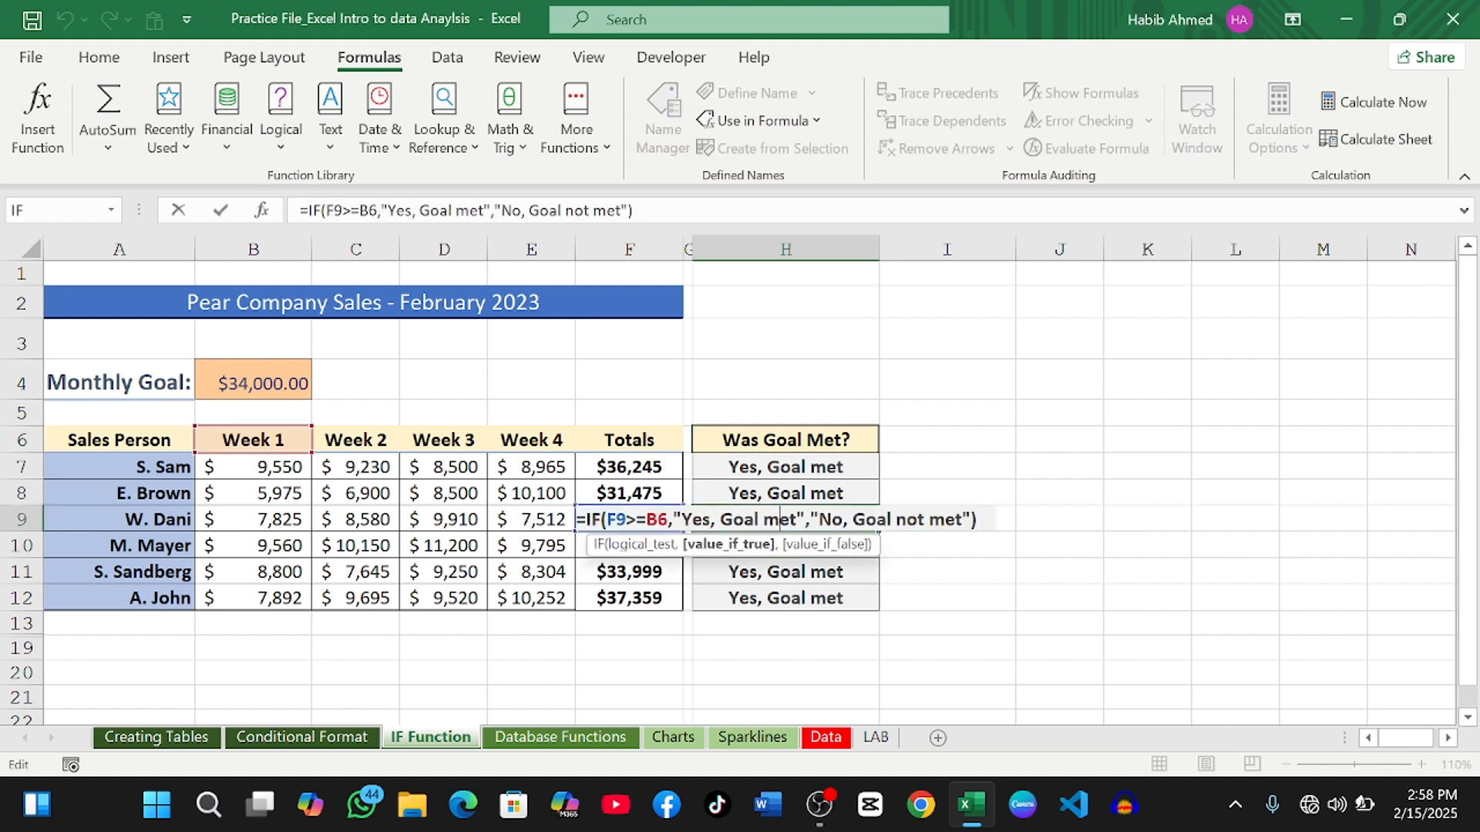
pyautogui.click(763, 574)
pyautogui.doubleClick(769, 549)
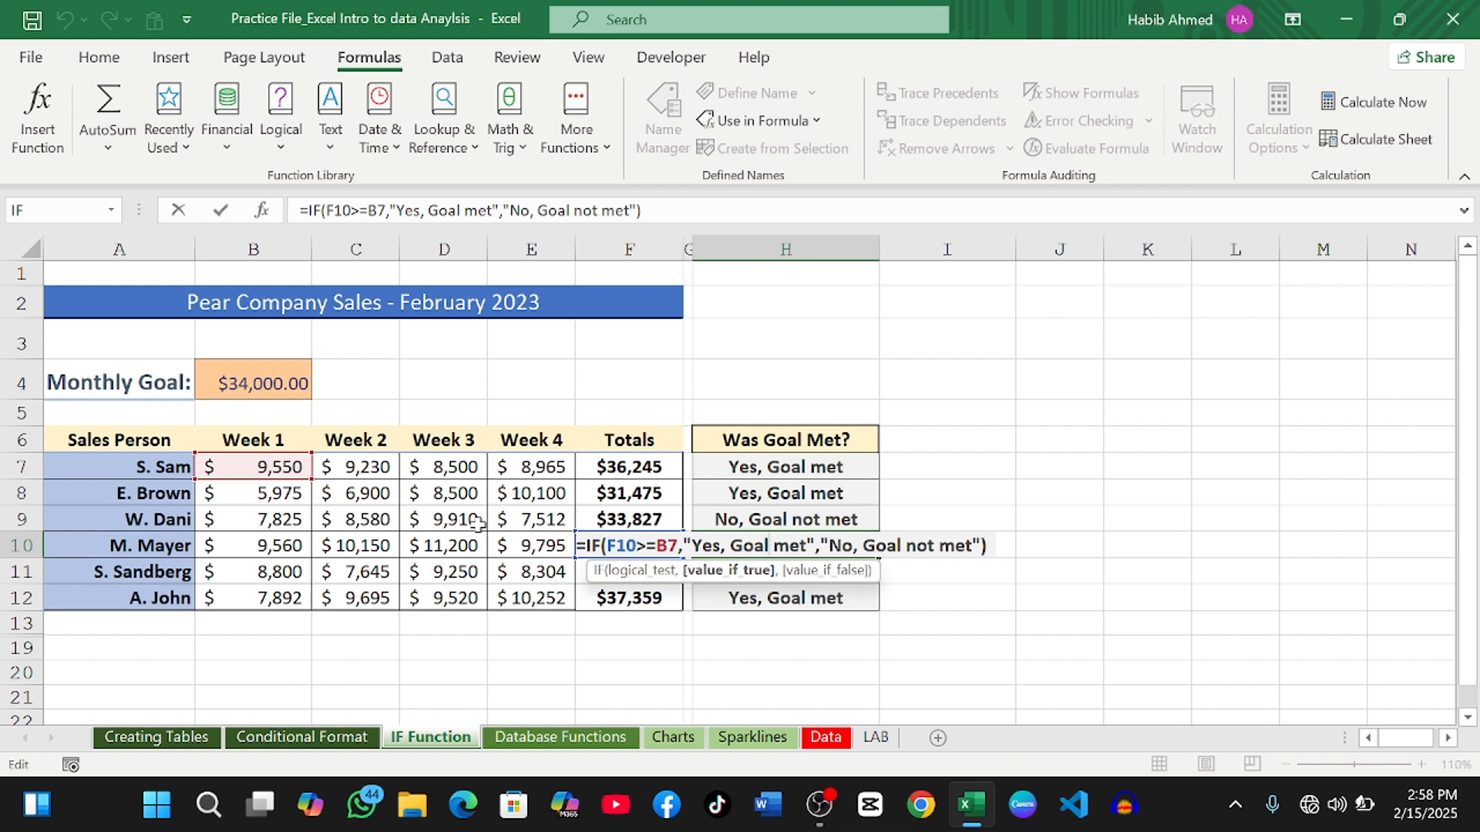
pyautogui.click(770, 593)
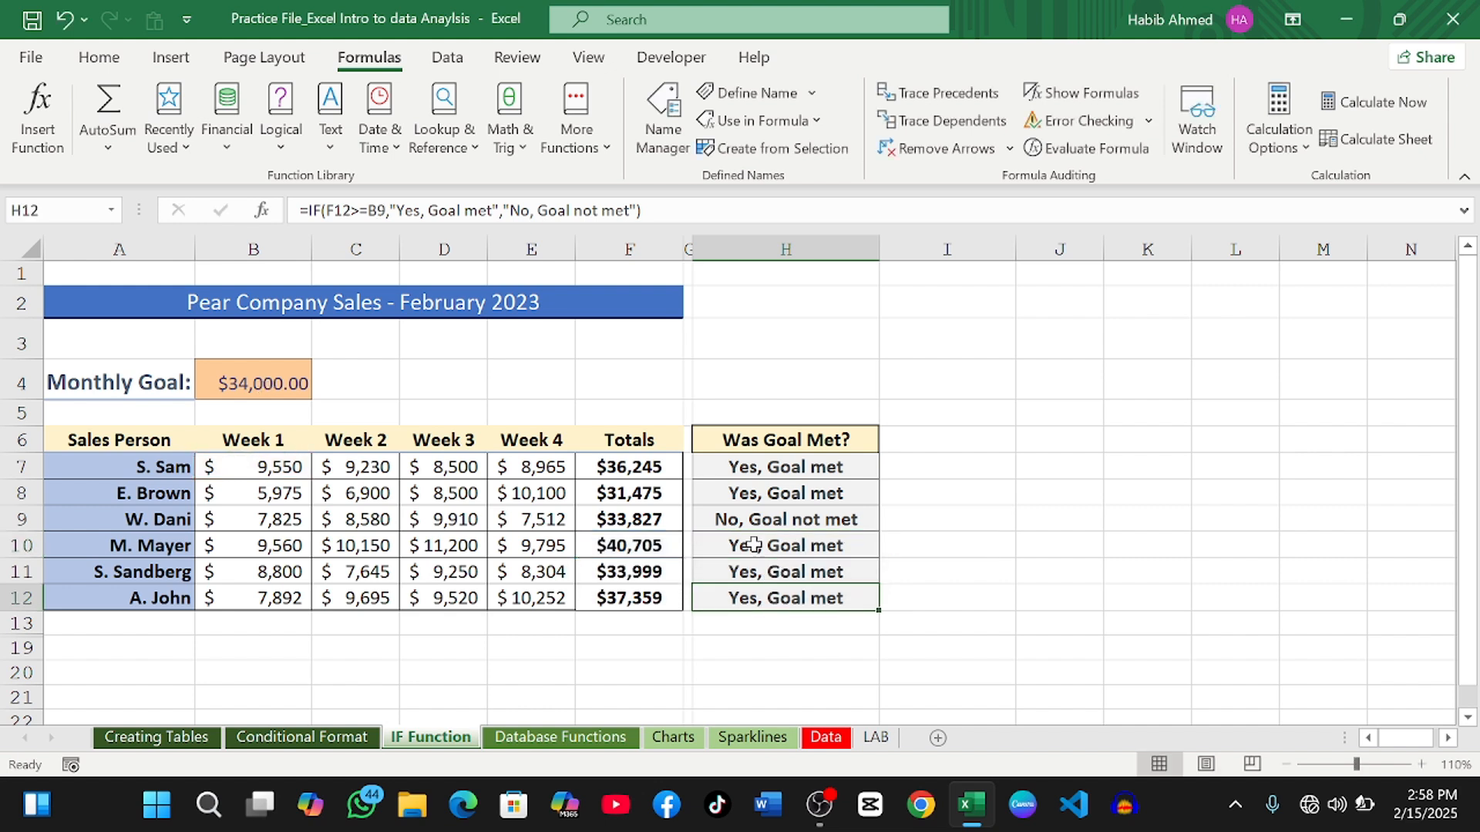
# Step: Make the Monthly Goal reference in the H7 formula absolute as $B$4
pyautogui.doubleClick(774, 468)
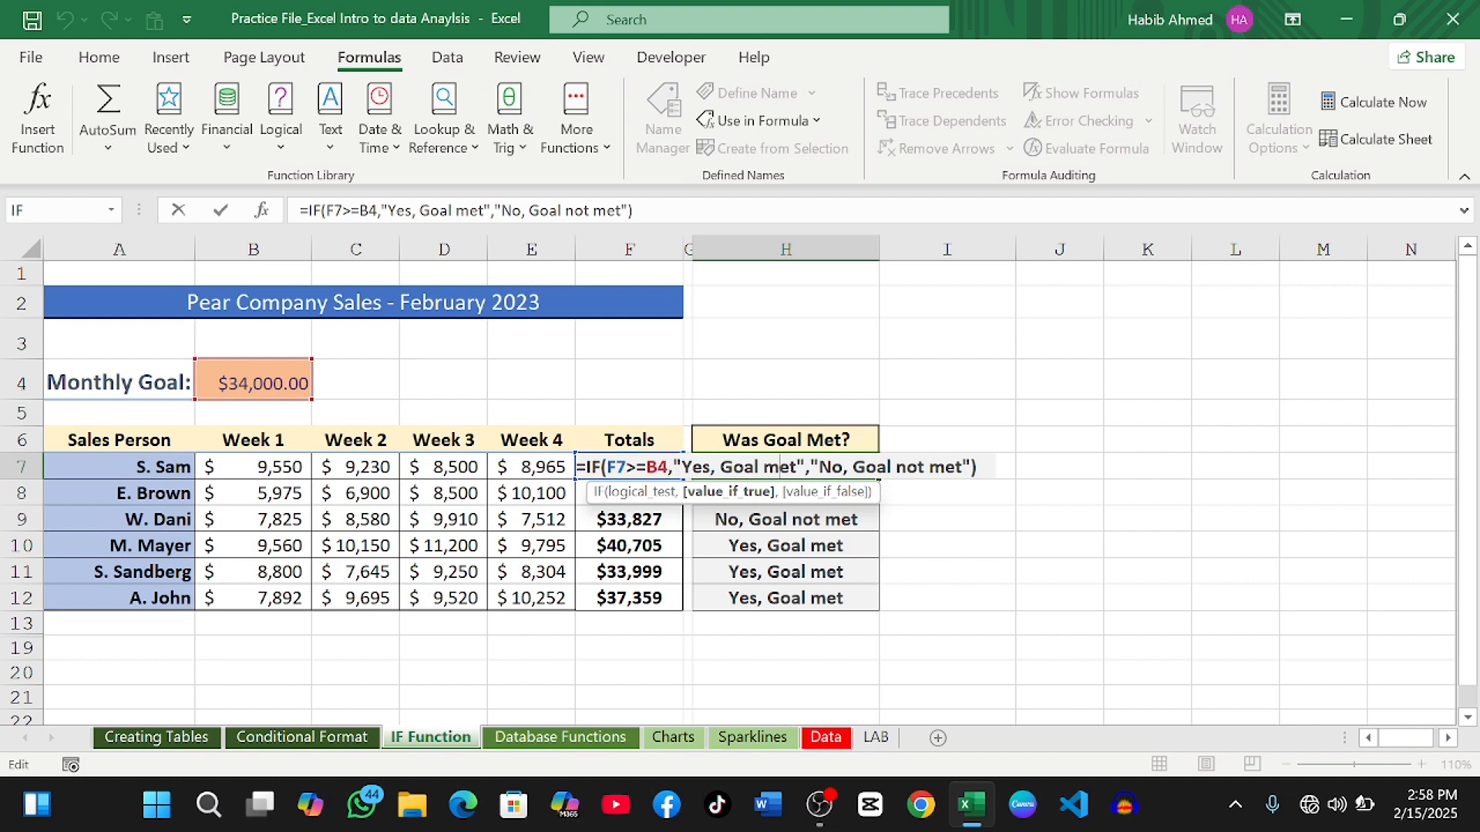
pyautogui.click(666, 467)
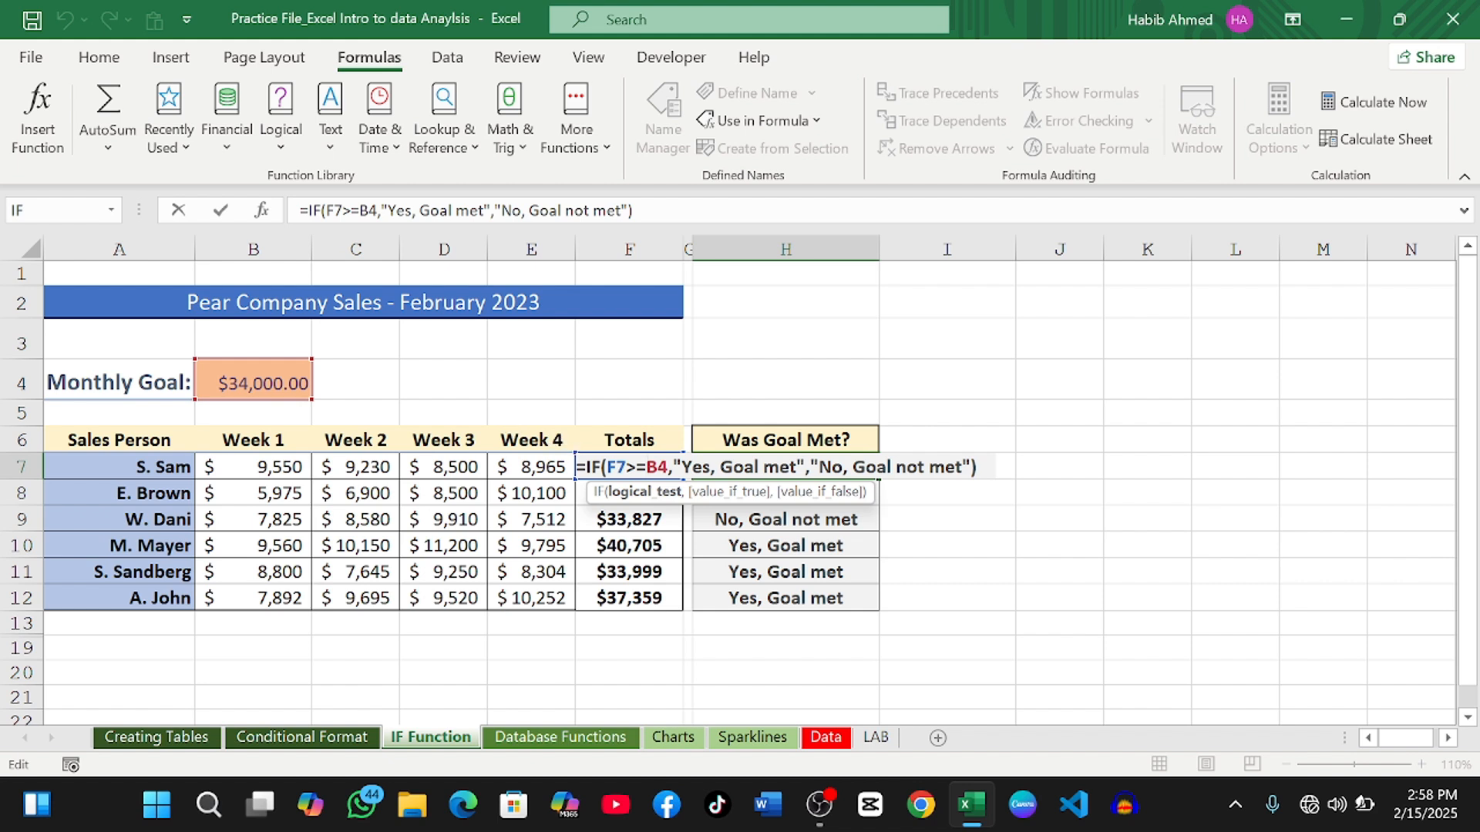
pyautogui.write('$')
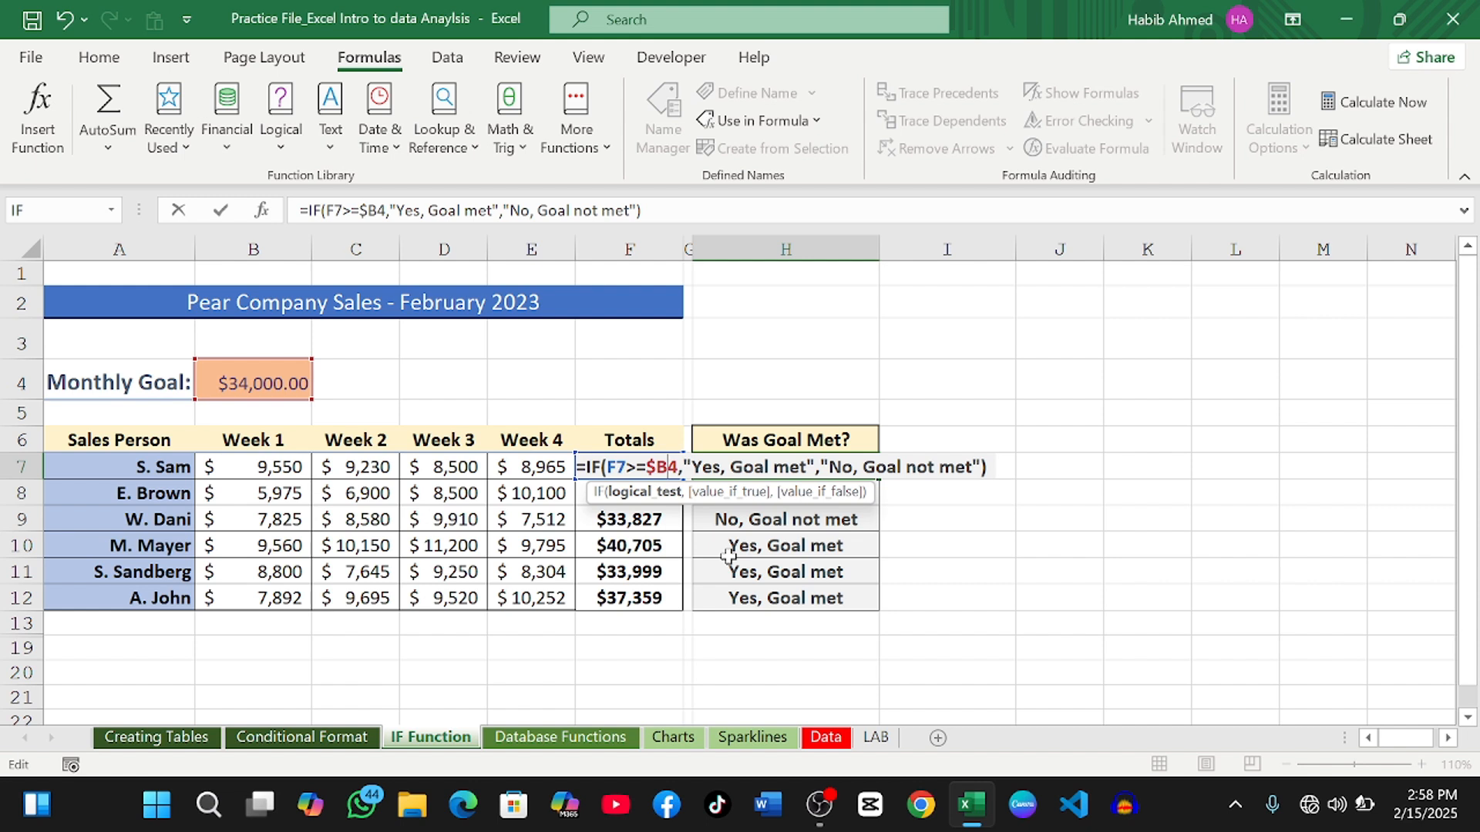
pyautogui.write('$')
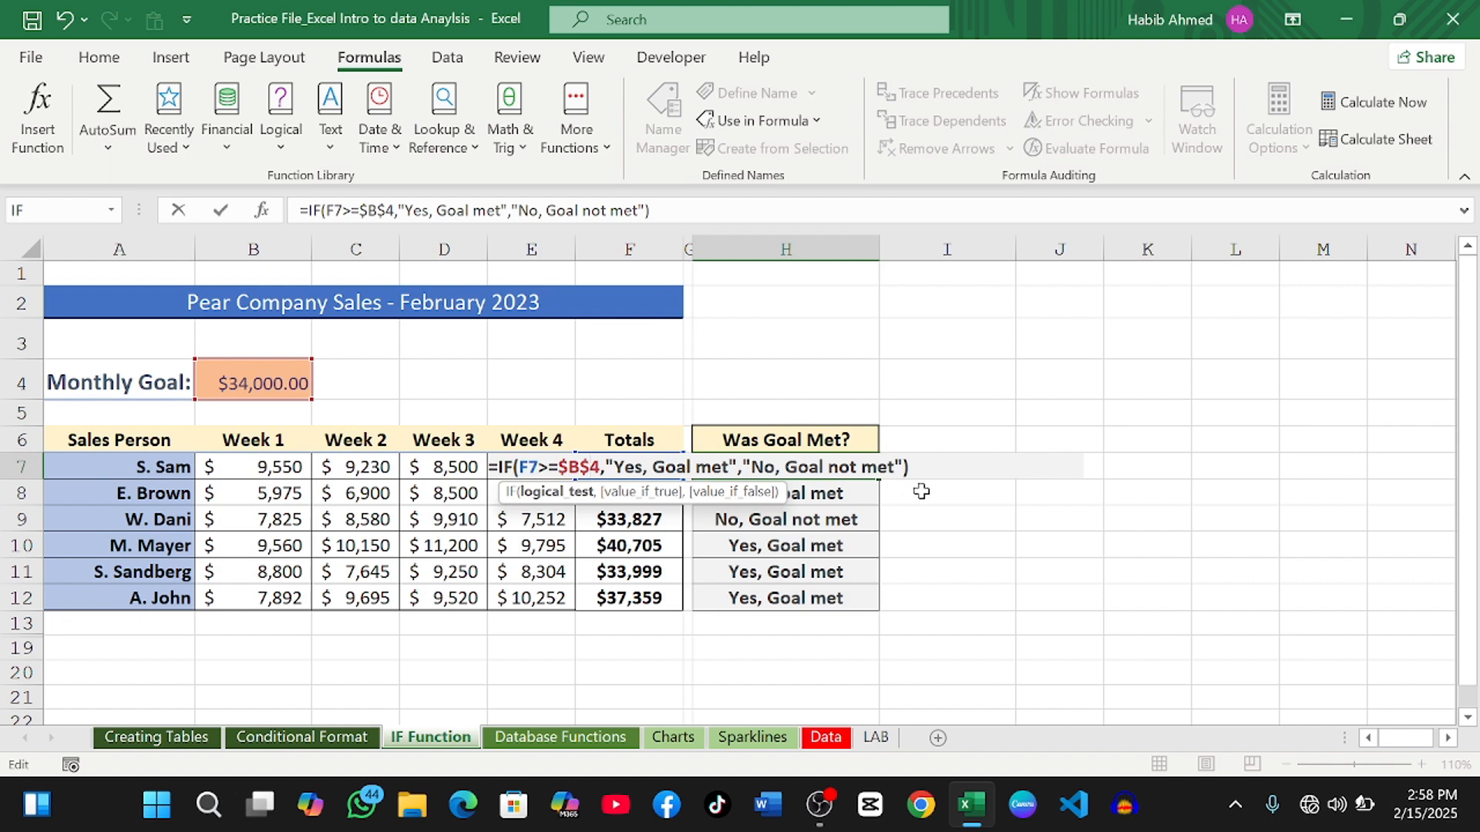
pyautogui.press('Return')
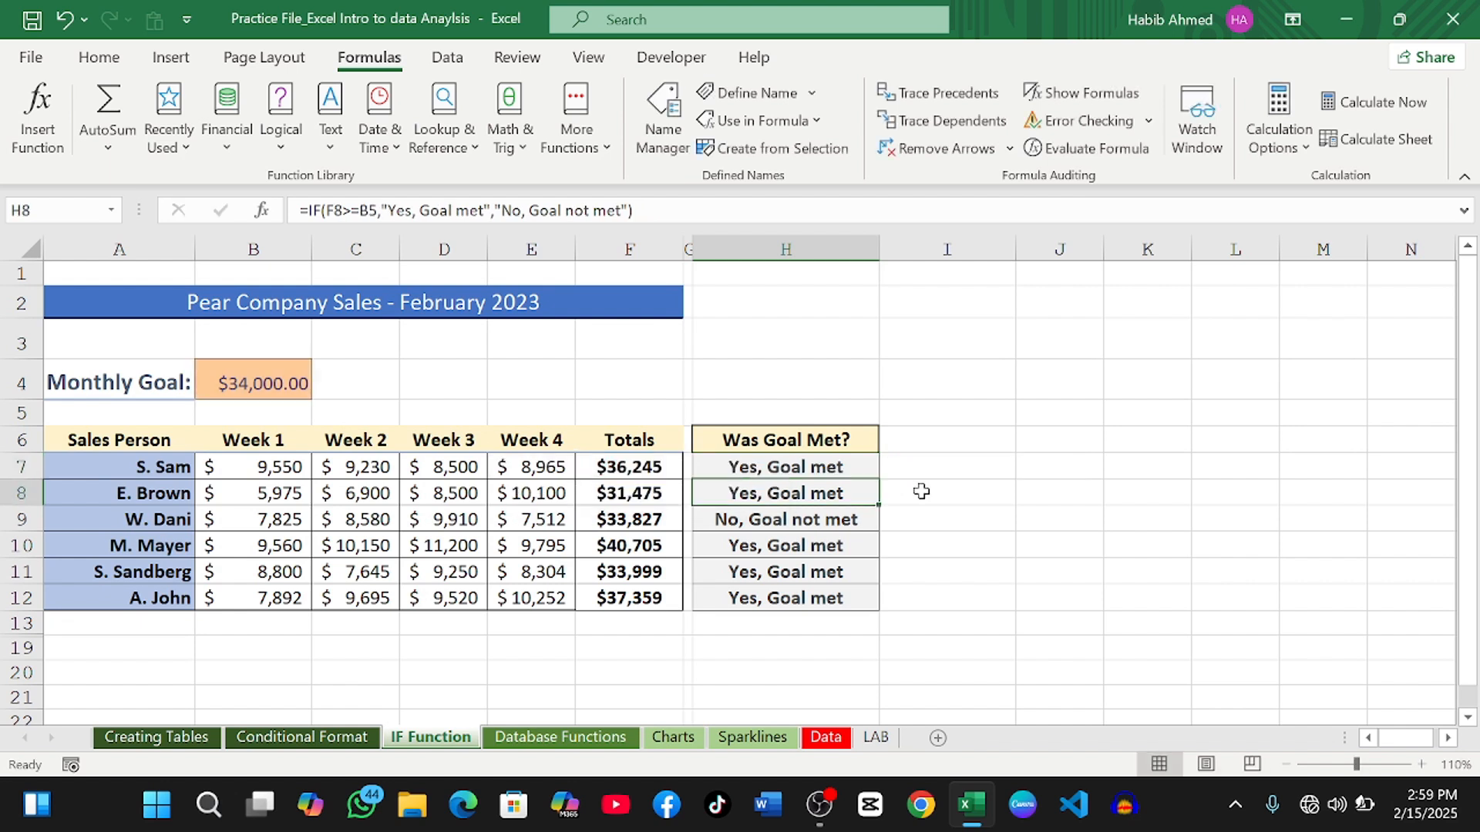
# Step: Fill the H7 formula with the absolute $B$4 reference down through H12
pyautogui.click(858, 468)
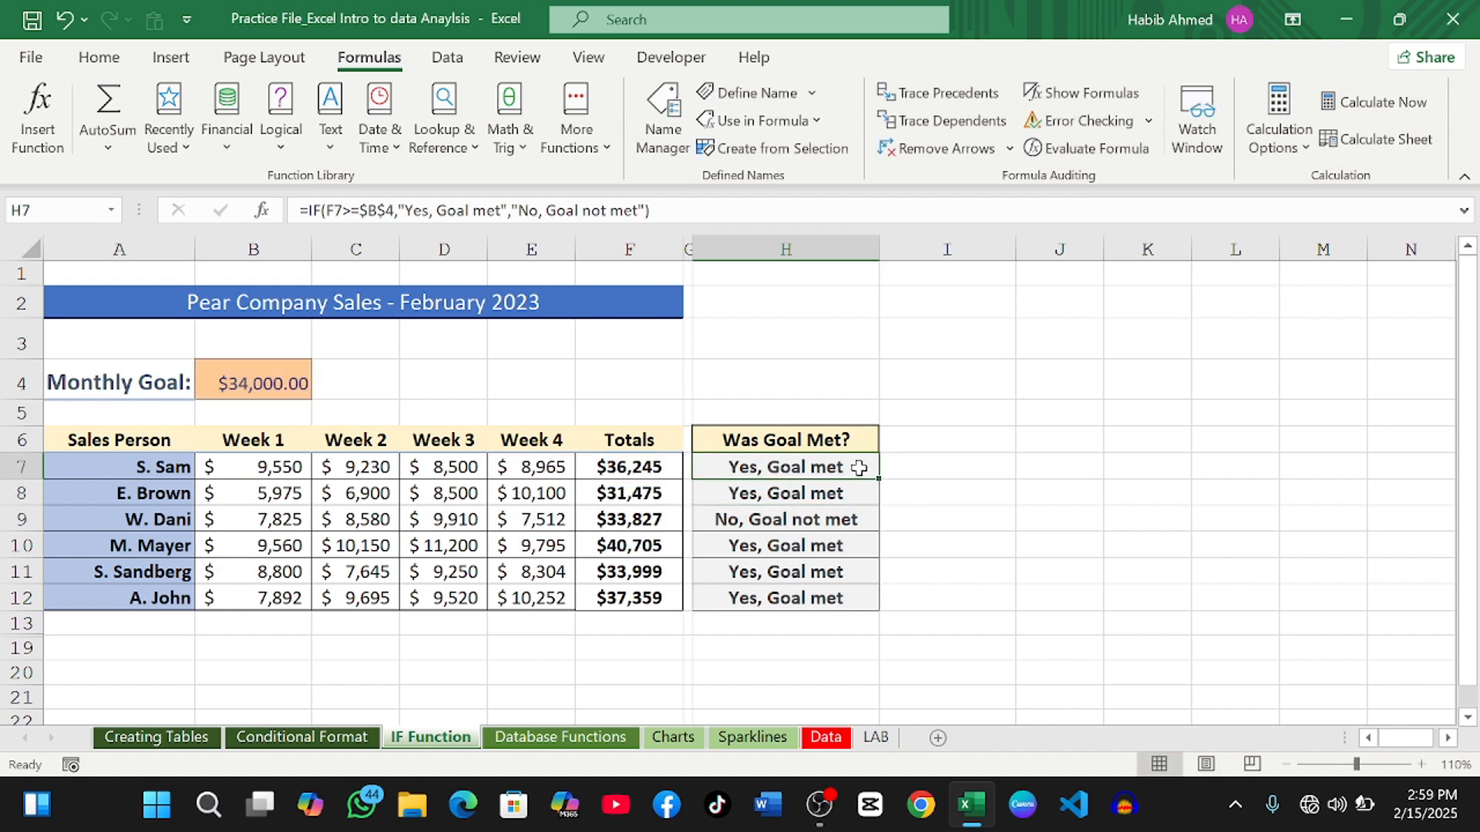
pyautogui.moveTo(879, 481); pyautogui.dragTo(861, 600)
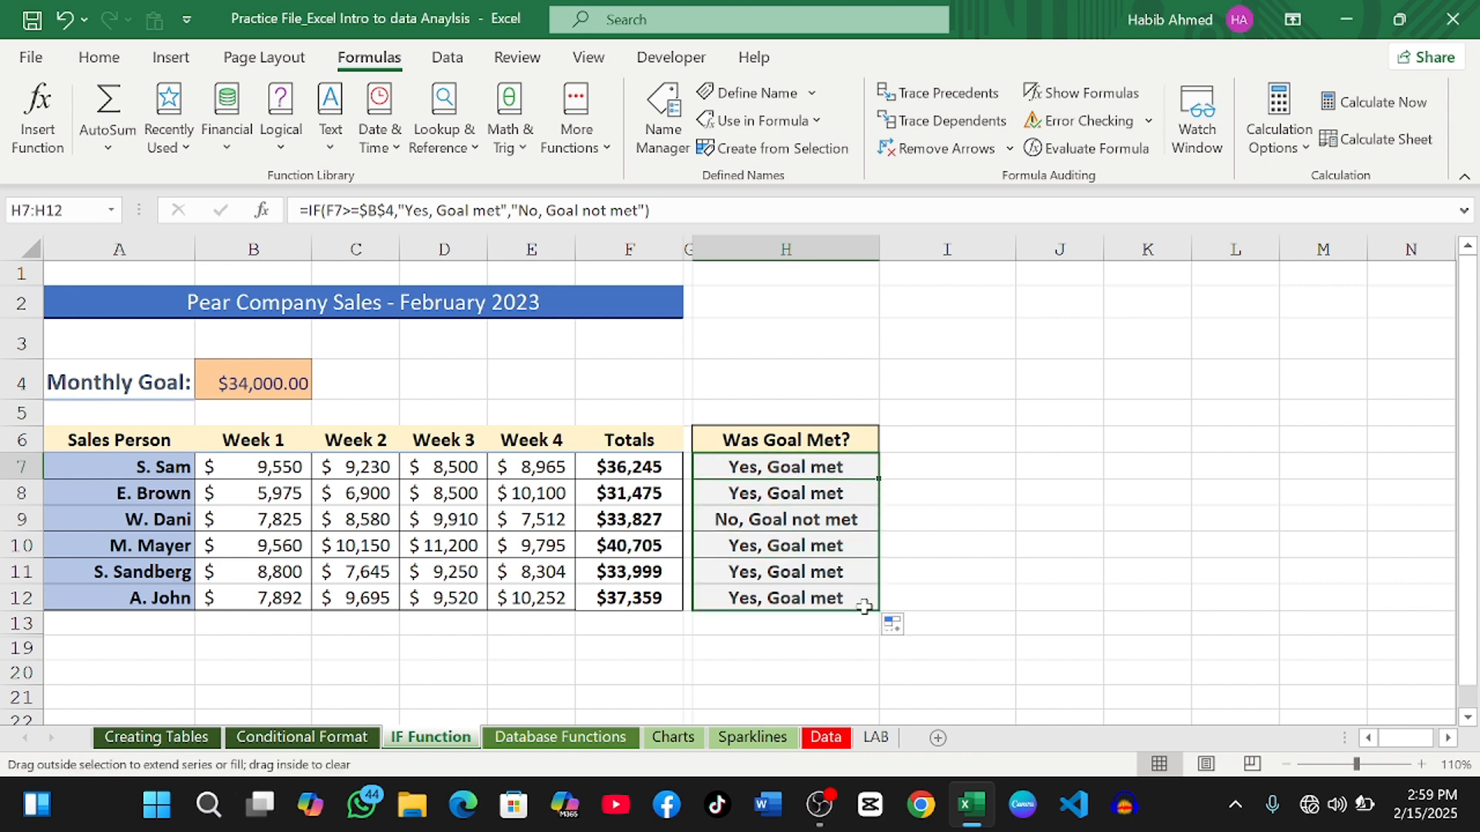
pyautogui.click(923, 524)
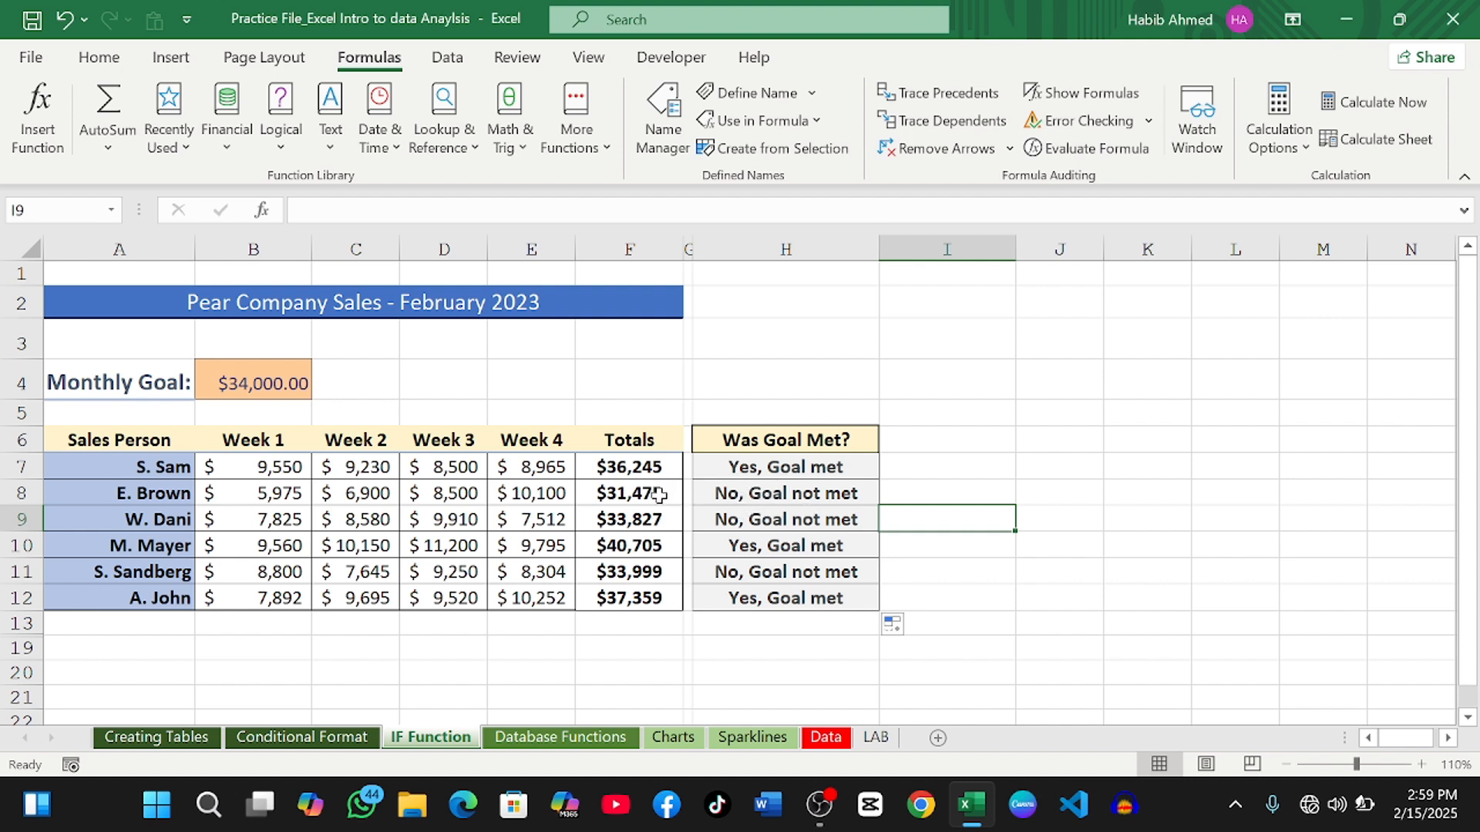
# Step: Examine the Was Goal Met? formulas in H7 through H12, checking which total cell and which goal cell each one references
pyautogui.click(762, 493)
pyautogui.doubleClick(762, 493)
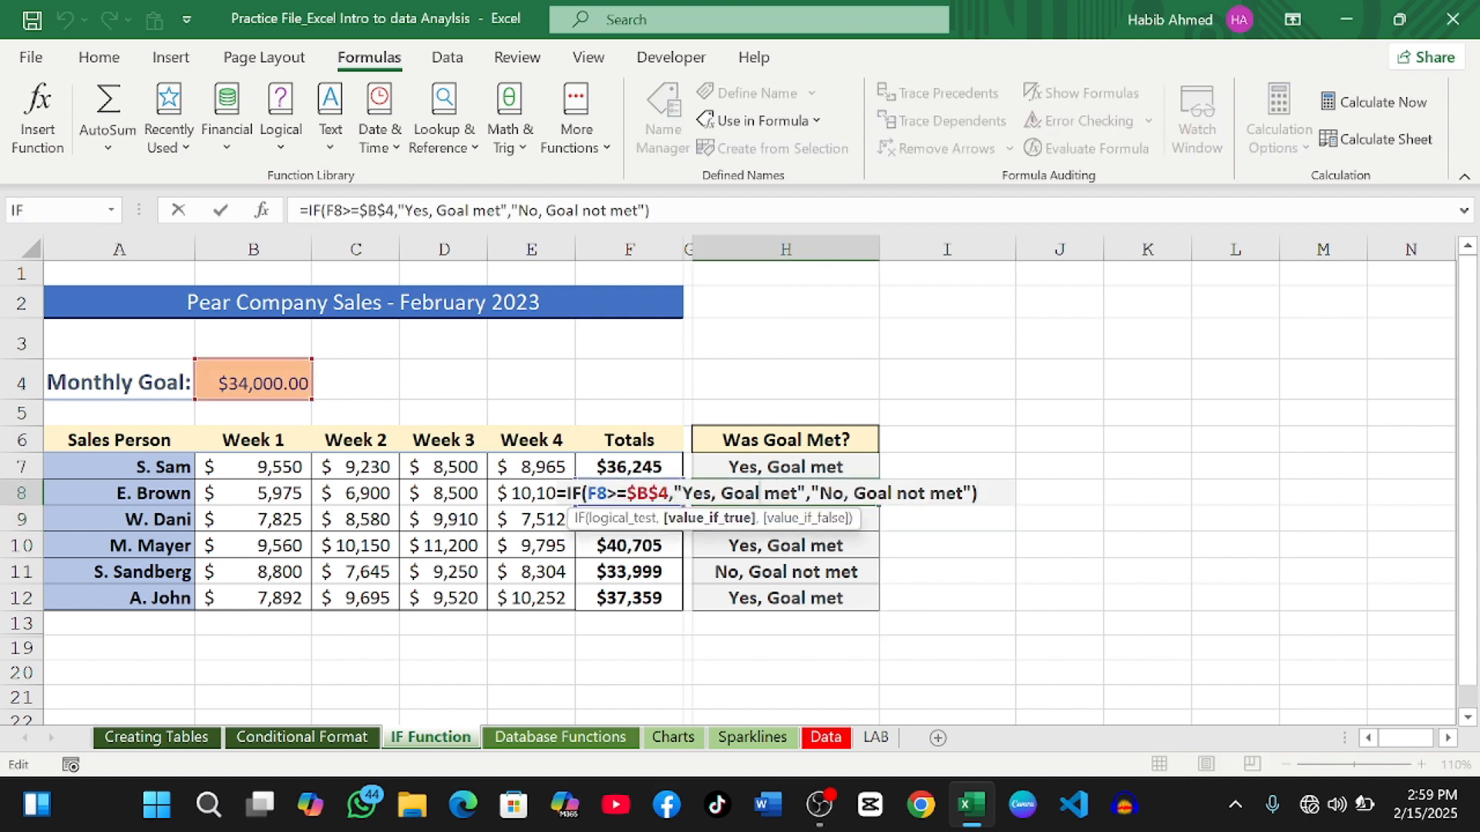
pyautogui.click(773, 554)
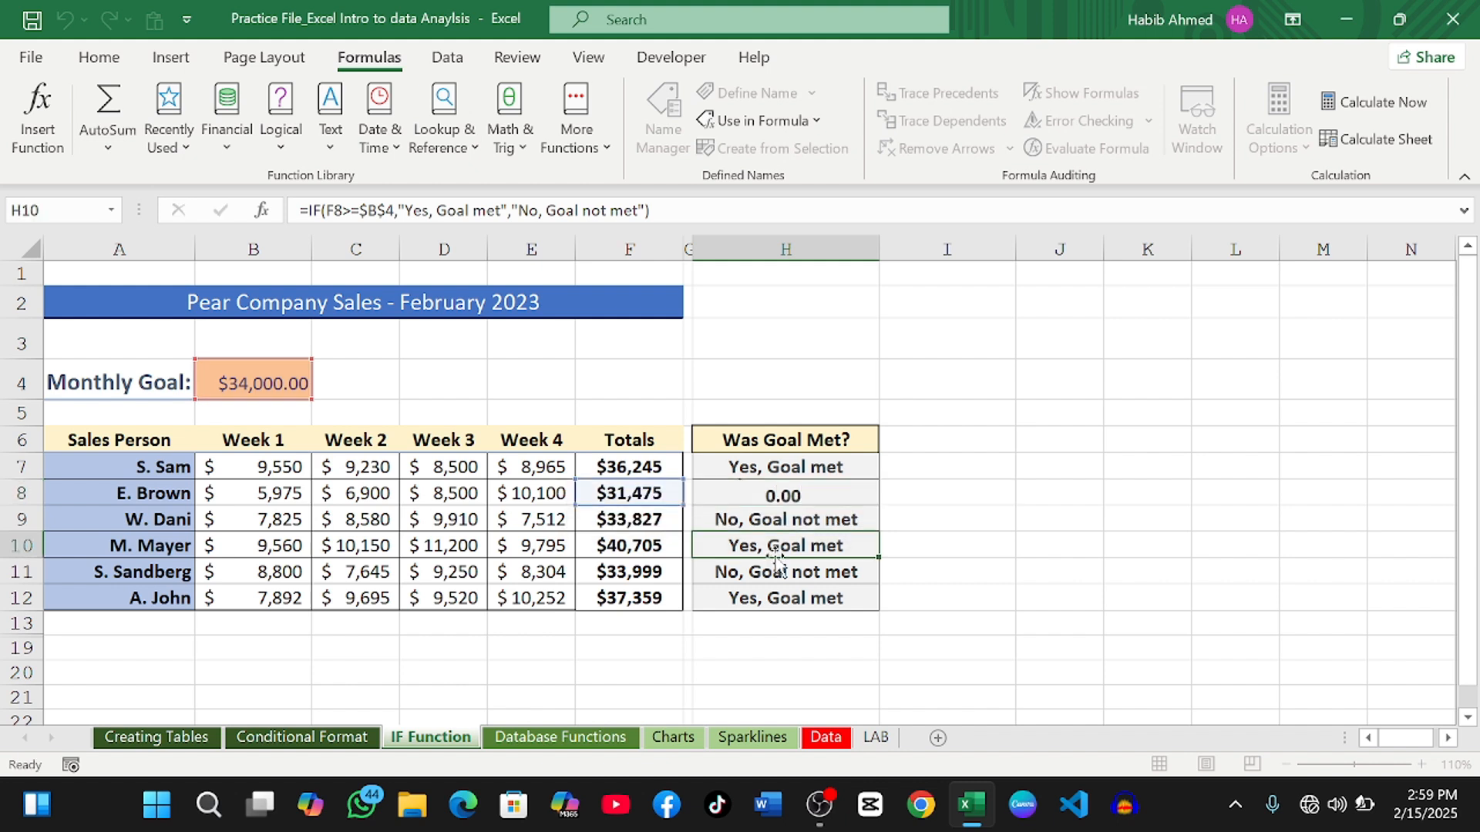
pyautogui.doubleClick(787, 523)
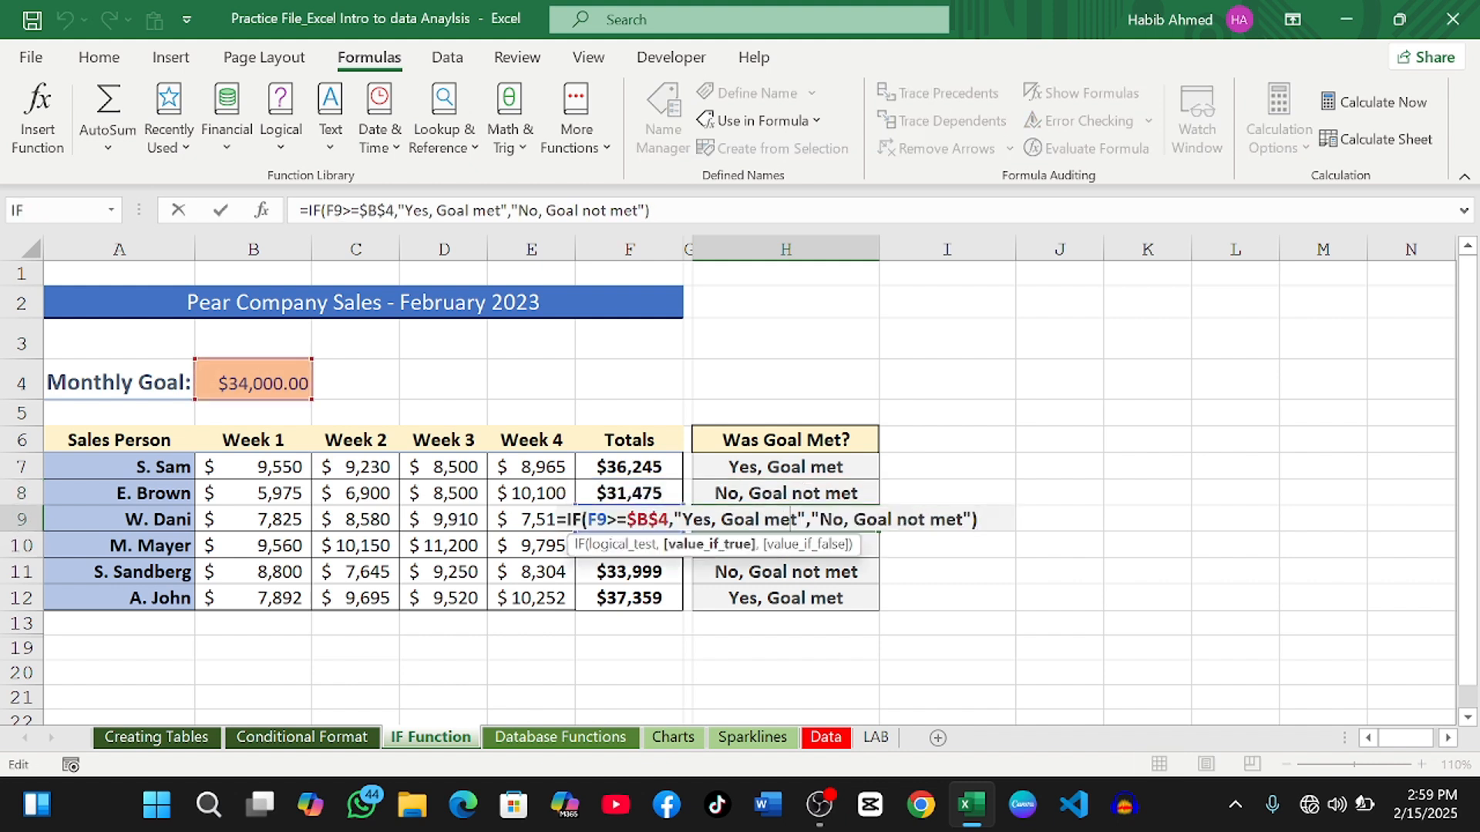
pyautogui.click(773, 571)
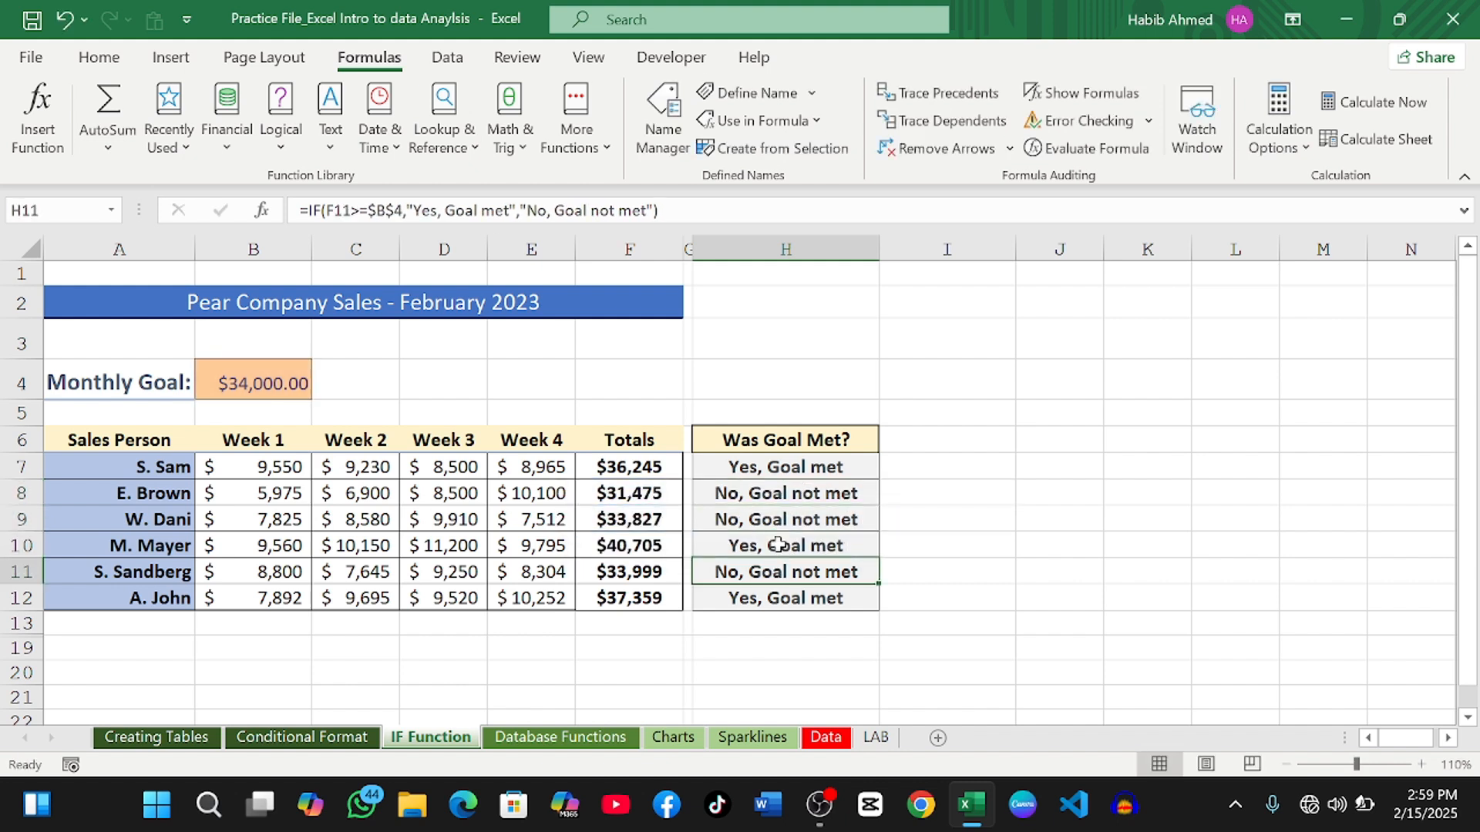
pyautogui.doubleClick(778, 545)
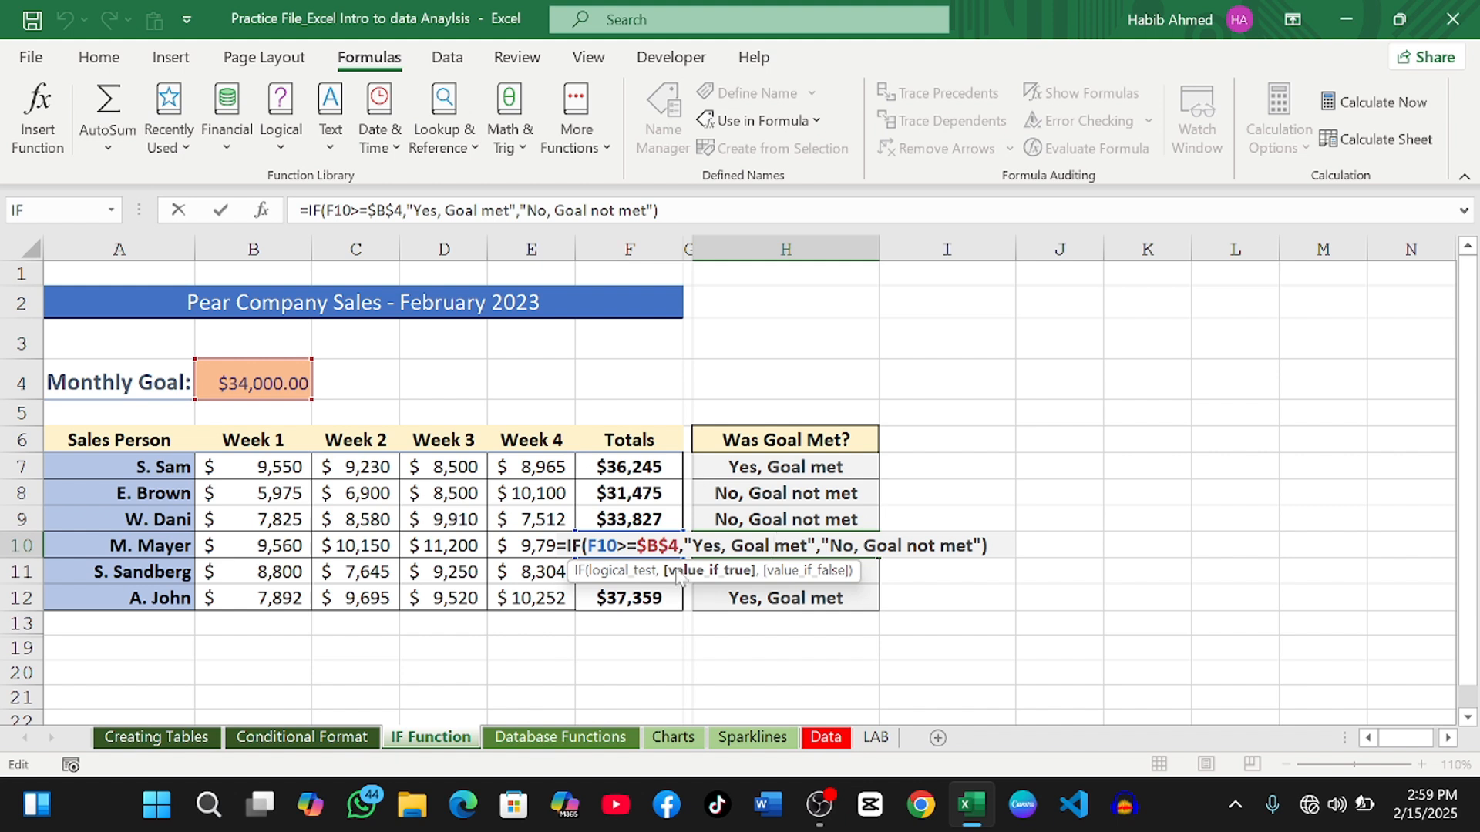
pyautogui.press('Escape')
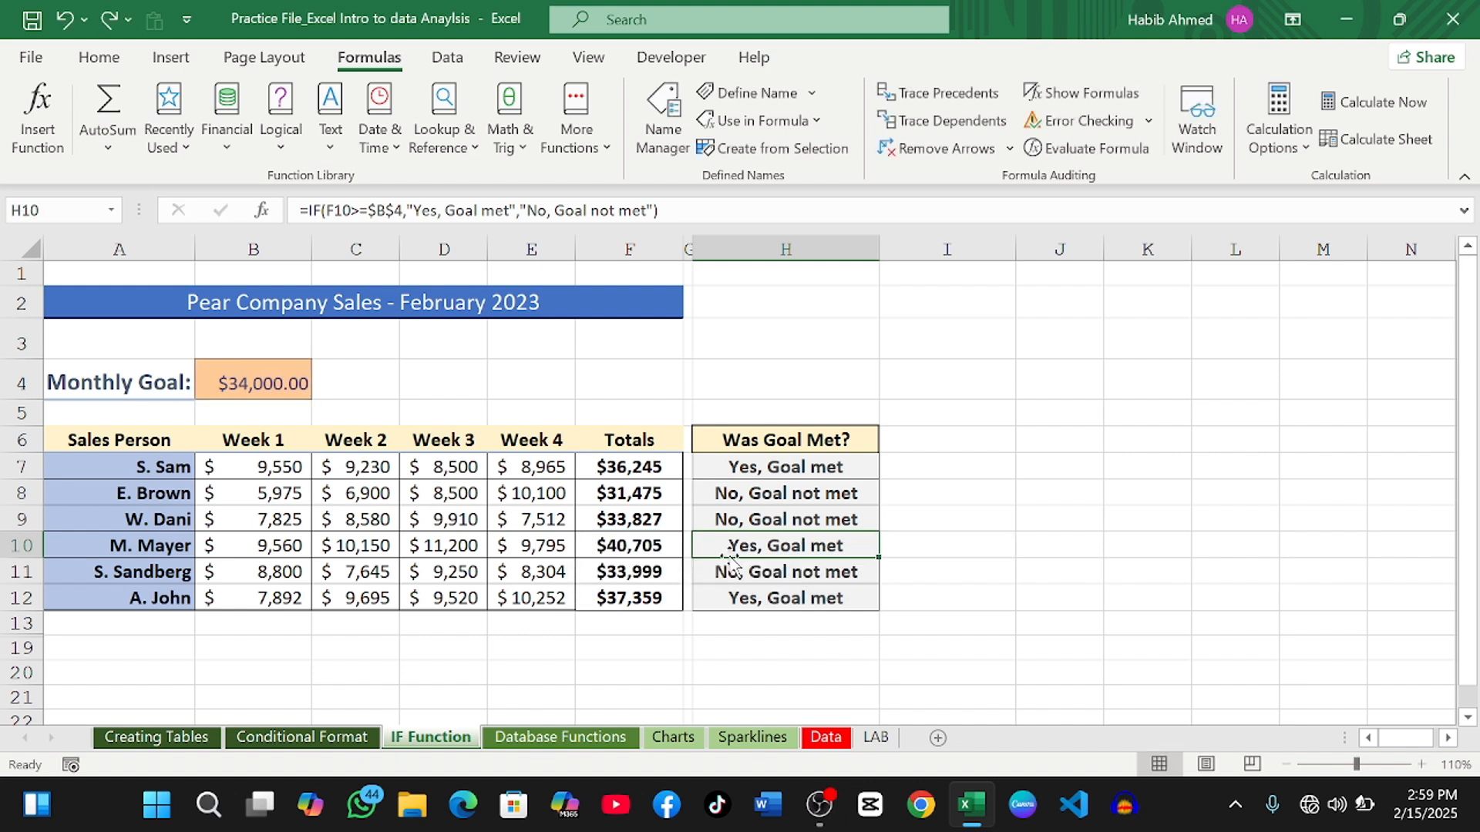
pyautogui.doubleClick(770, 574)
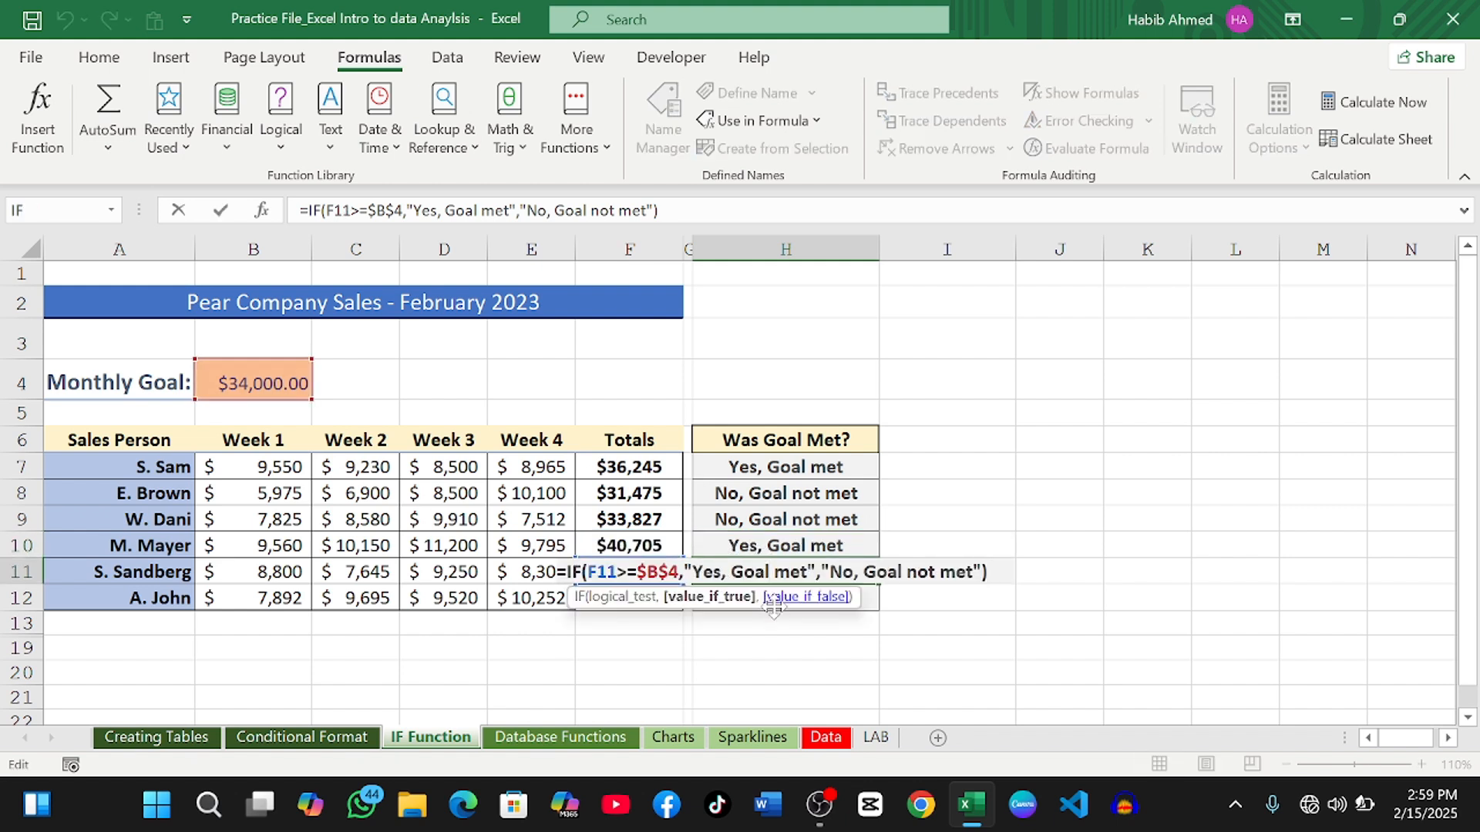
pyautogui.click(776, 644)
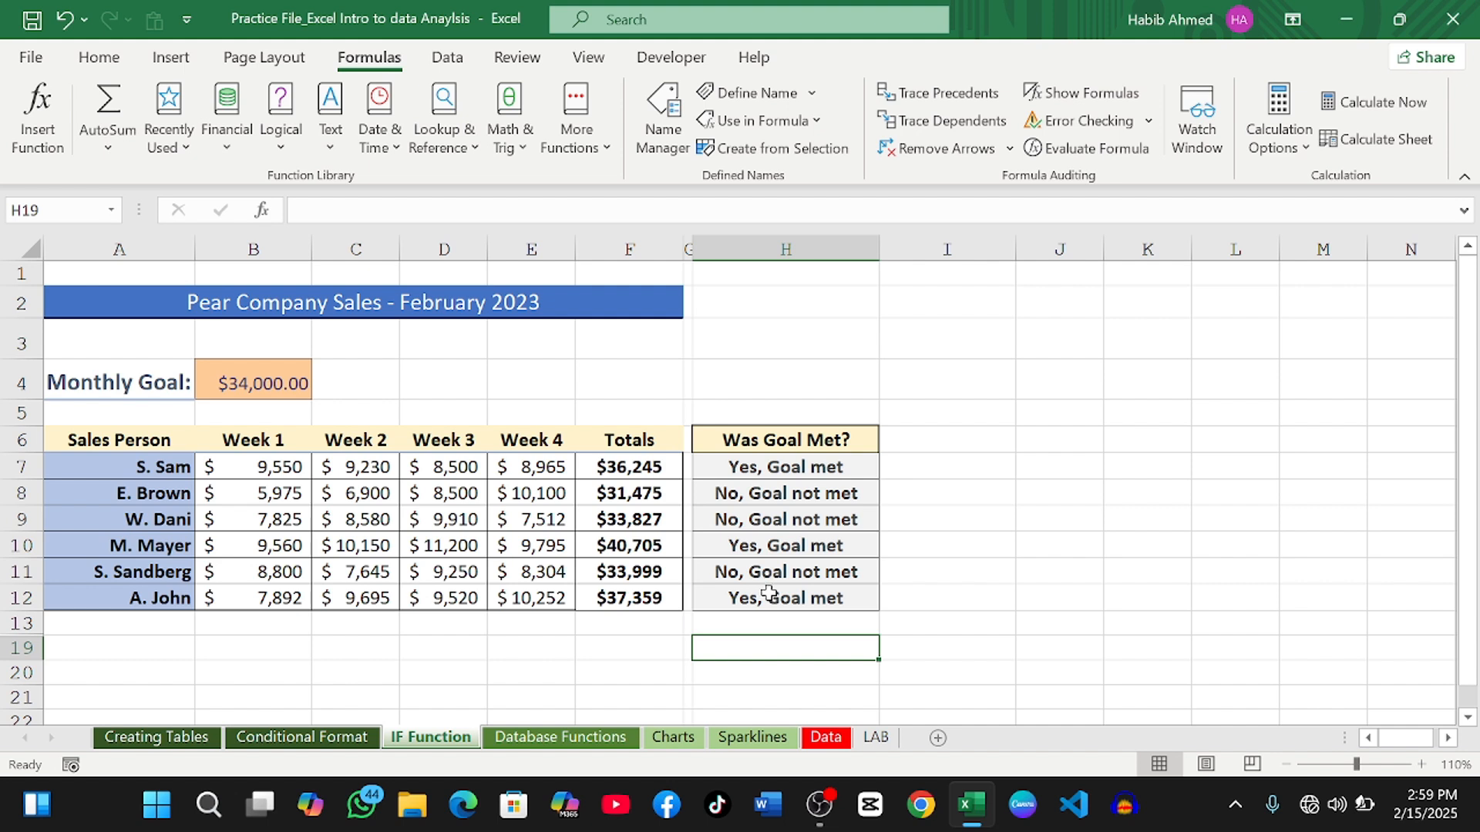
pyautogui.doubleClick(789, 546)
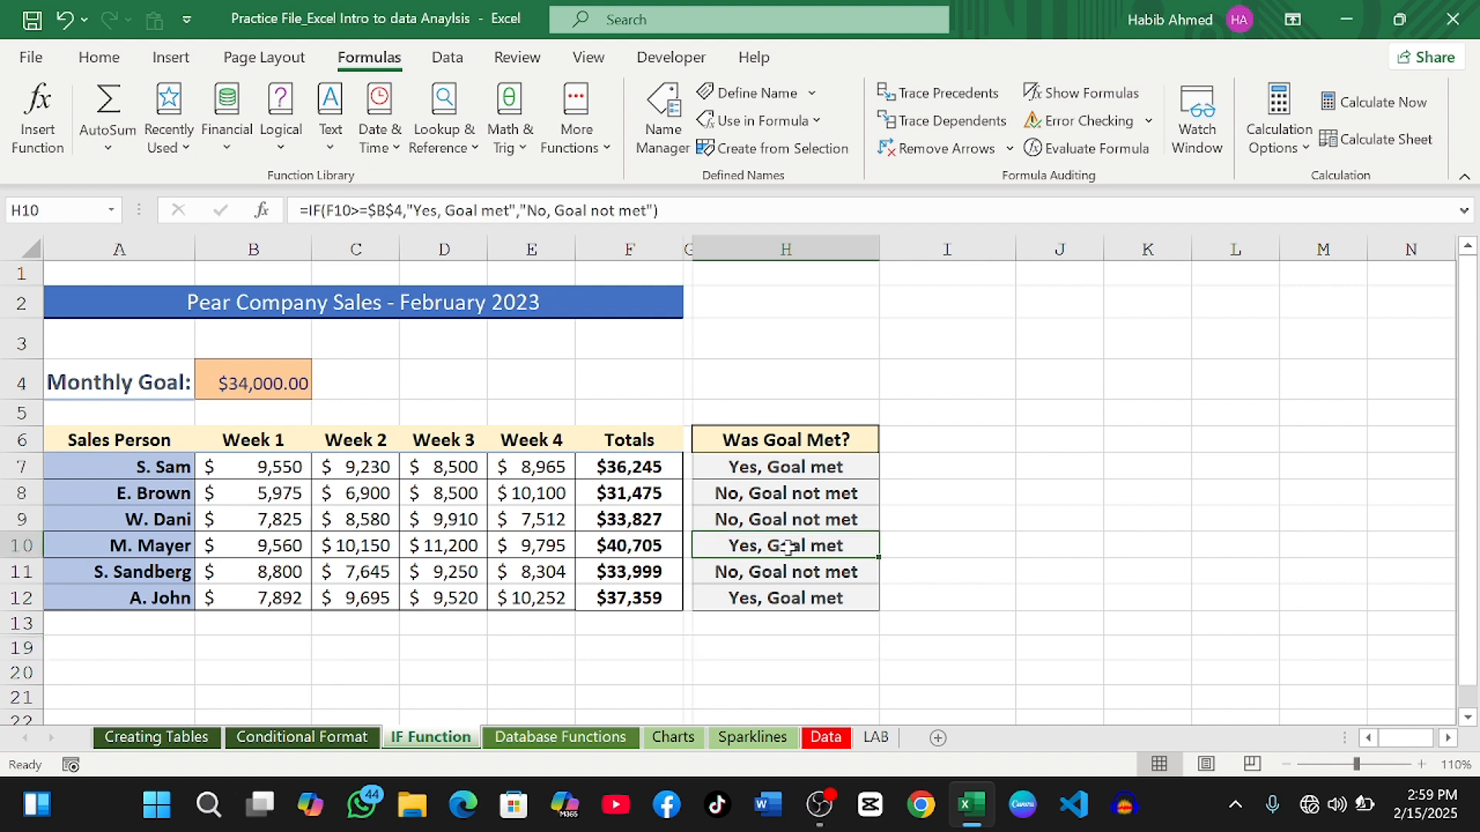
pyautogui.click(752, 595)
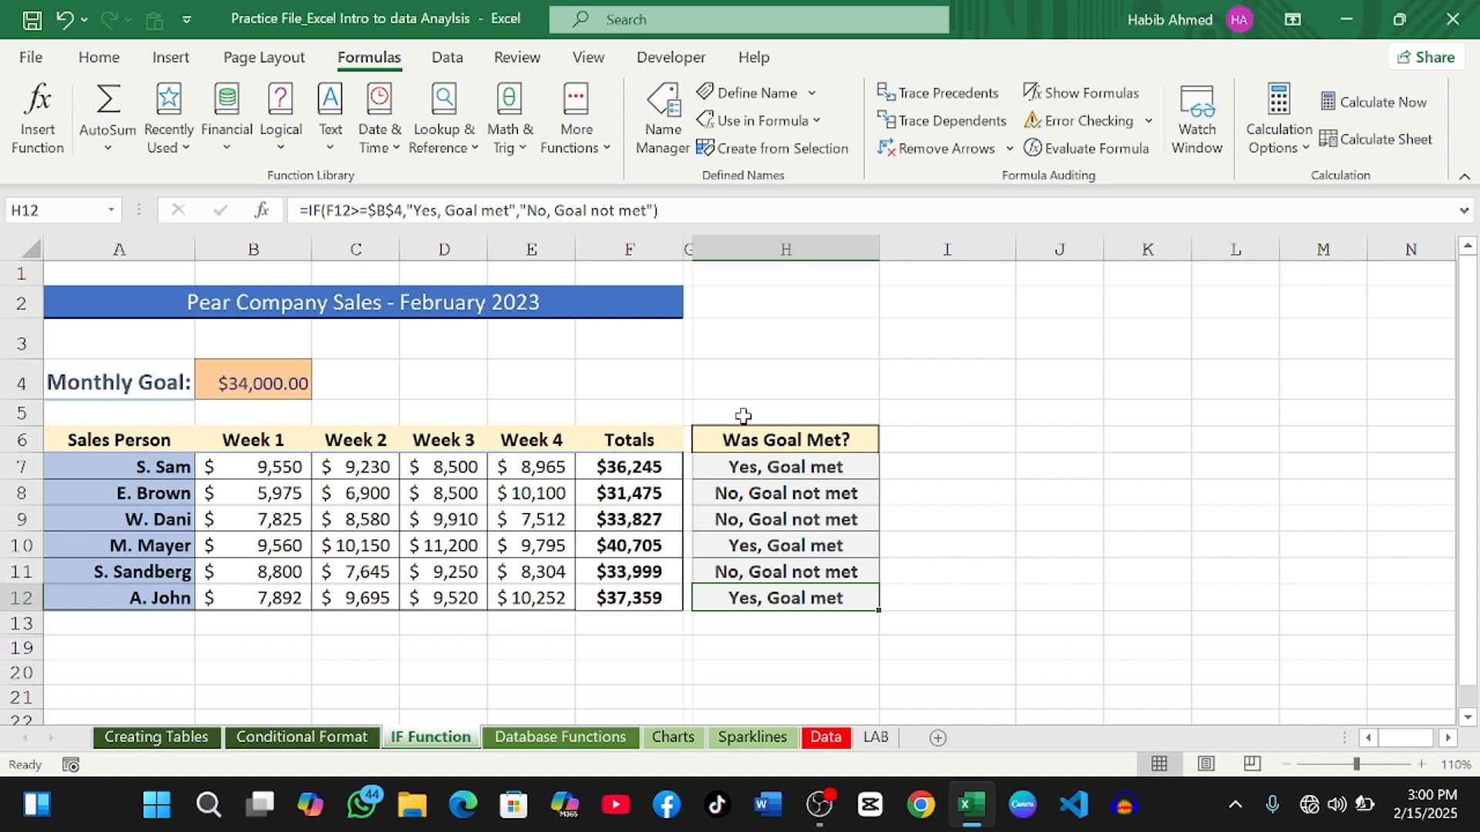
pyautogui.click(746, 470)
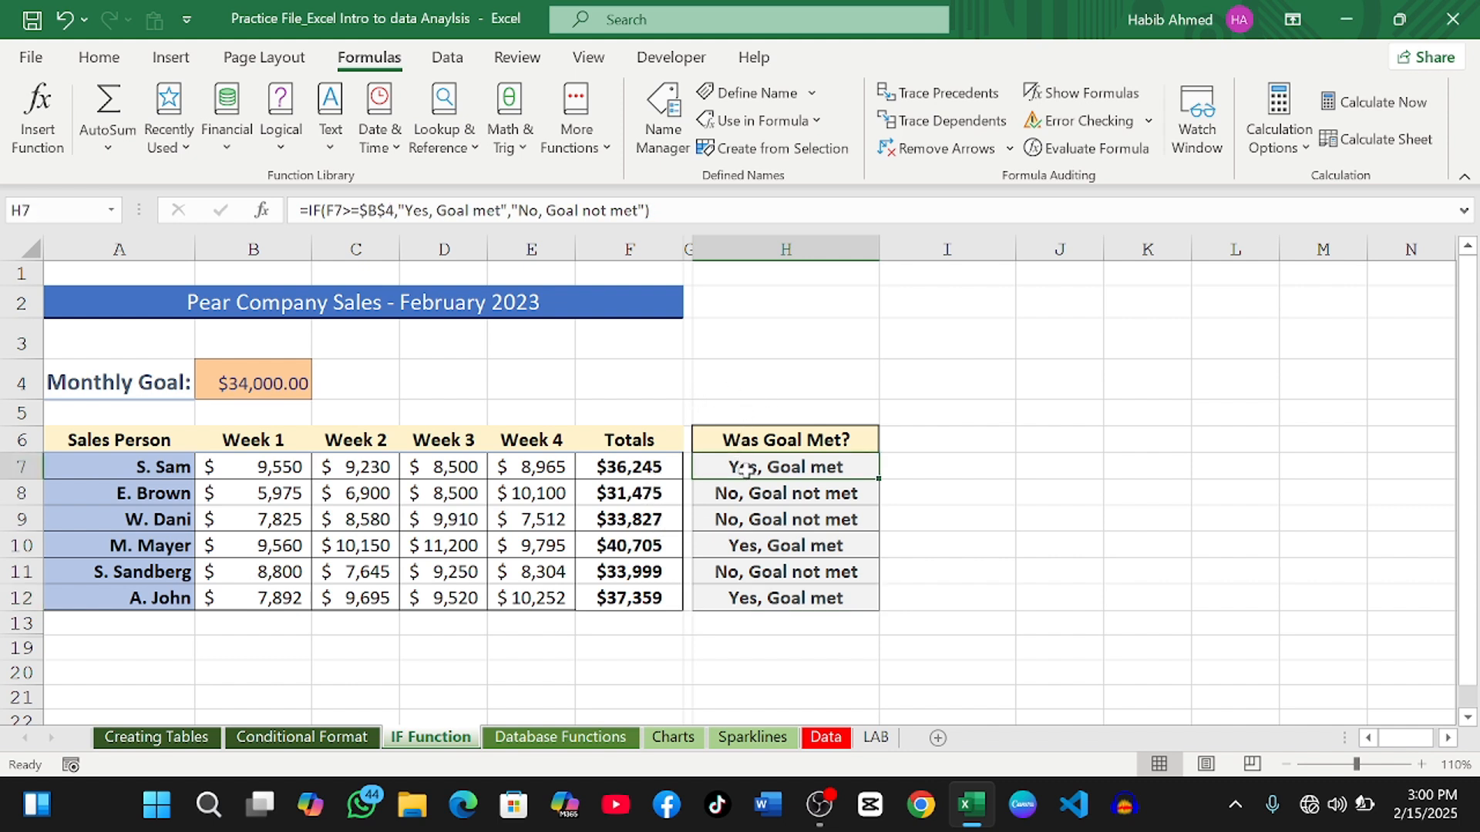